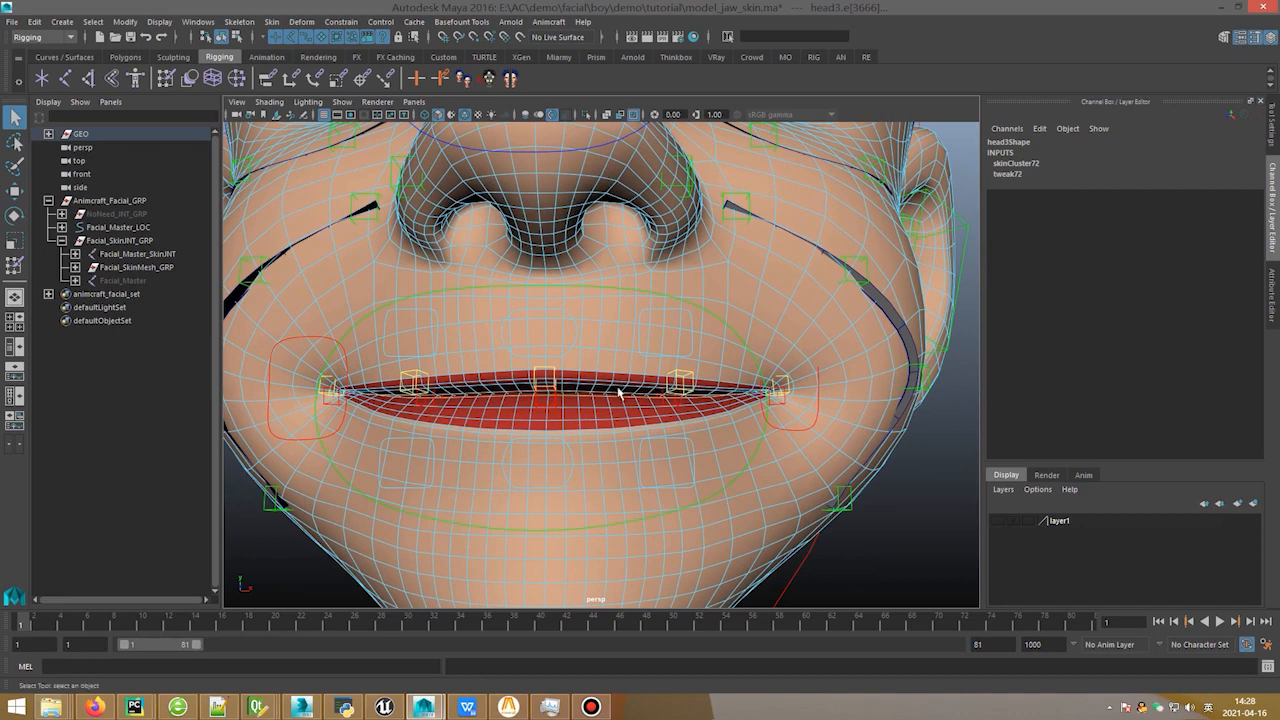
Step: Convert the inner lip edge selection to vertices and grow it three times so it covers the lips
right_click_drag(618, 392, 502, 389, "ctrl")
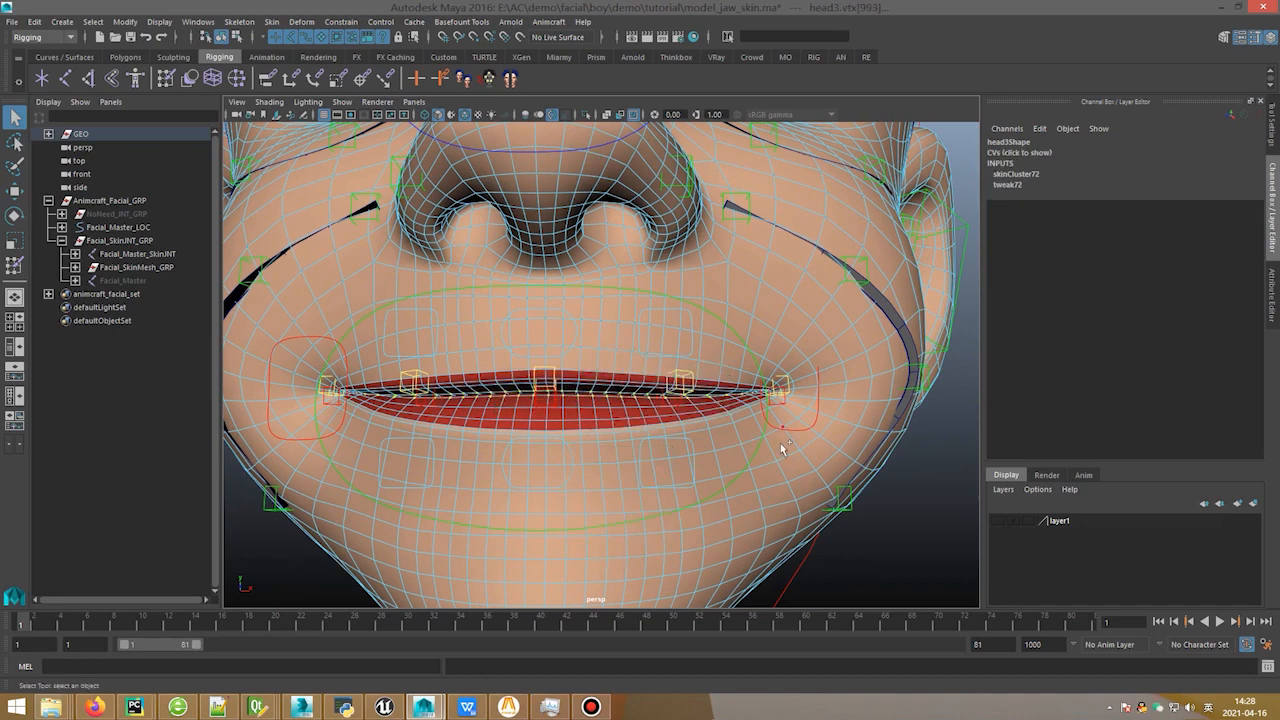
key("shift+period")
key("shift+period")
key("shift+period")
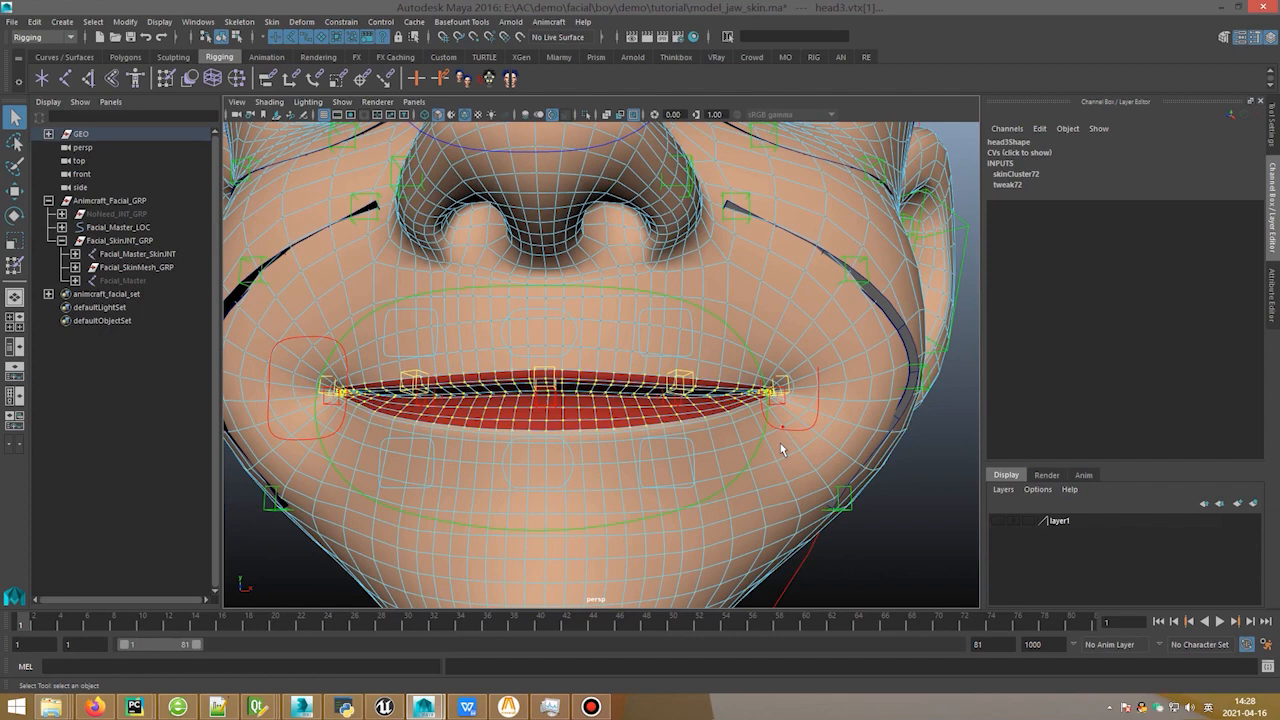
right_click_drag(703, 406, 714, 413, "alt")
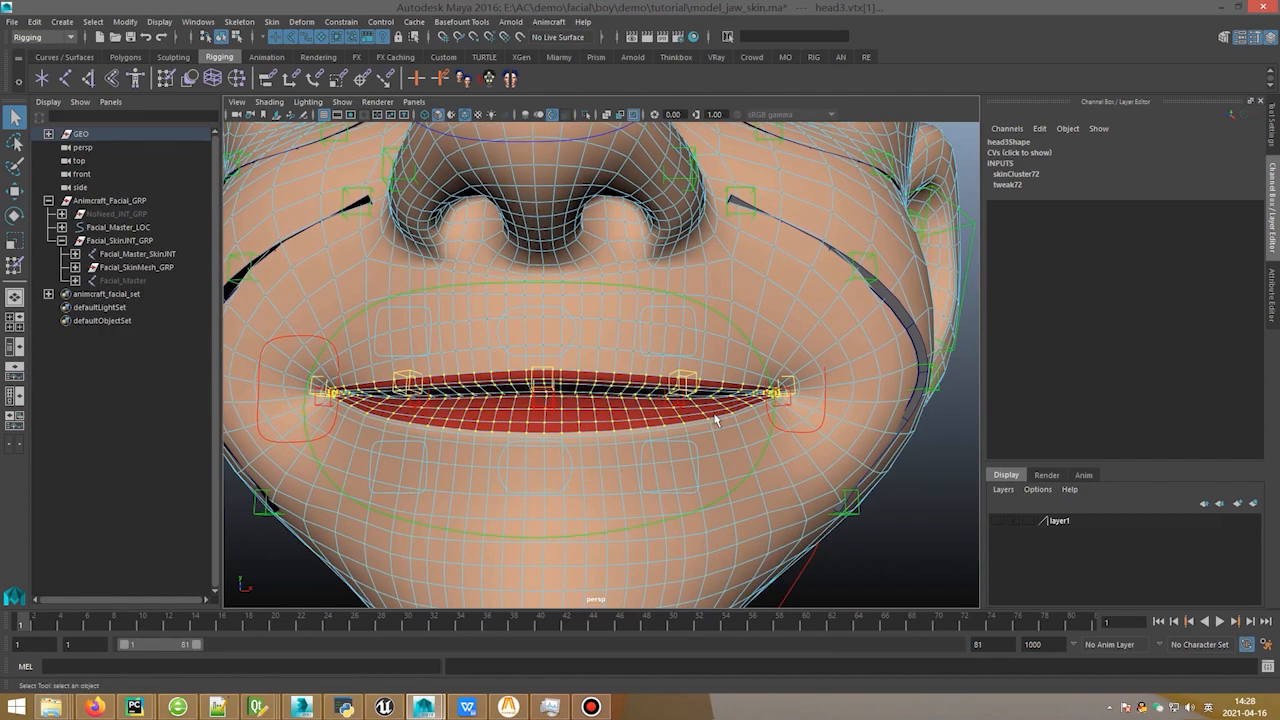
Step: Enable Soft Select on the lip vertices and reduce its falloff radius to about 2.42
key("b")
right_click_drag(665, 404, 641, 386, "alt")
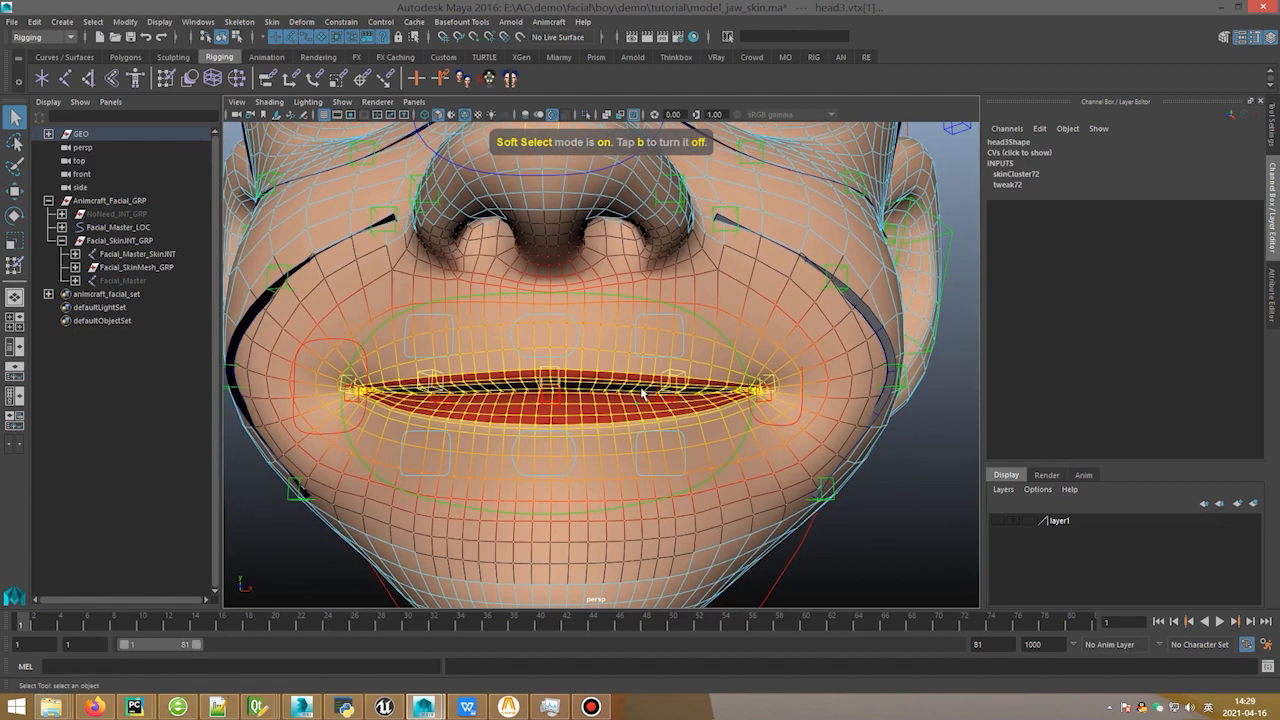
left_click_drag(641, 386, 600, 393)
scroll(599, 401, "down", 2)
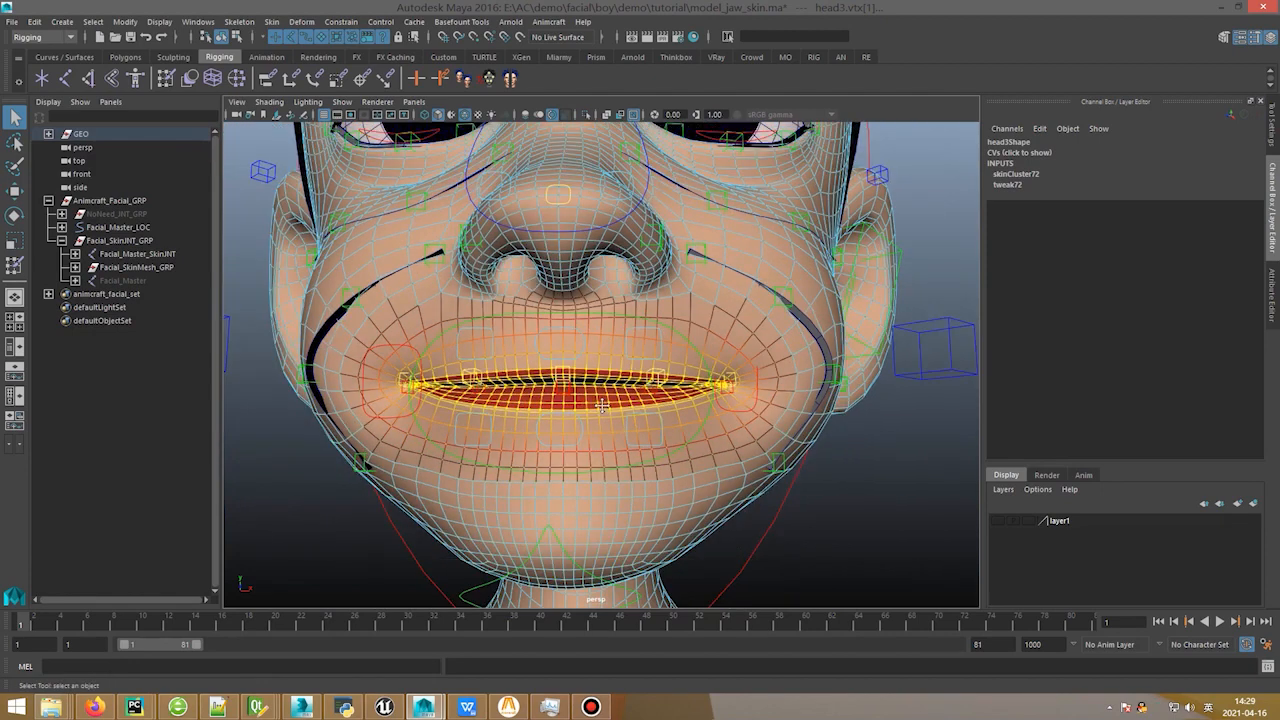
Step: Test the soft-selection falloff by trying move and rotate transforms on the lip vertices, and undo each transform
key("w")
mouse_move(611, 350)
left_mouse_down()
mouse_move(612, 330)
mouse_move(646, 339)
mouse_move(635, 348)
left_mouse_up()
key("ctrl+z")
left_click_drag(652, 398, 548, 470, "alt")
key("ctrl+z")
key("e")
key("ctrl+z")
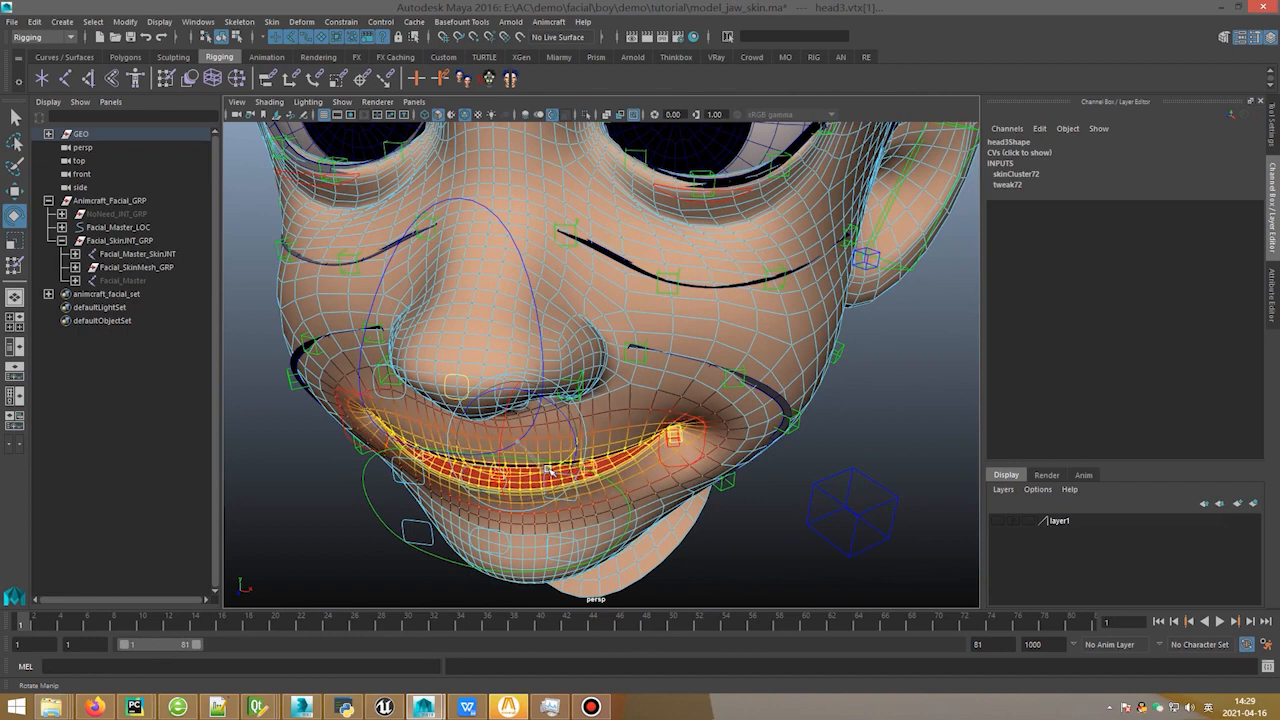
key("w")
left_click_drag(699, 436, 564, 470, "alt")
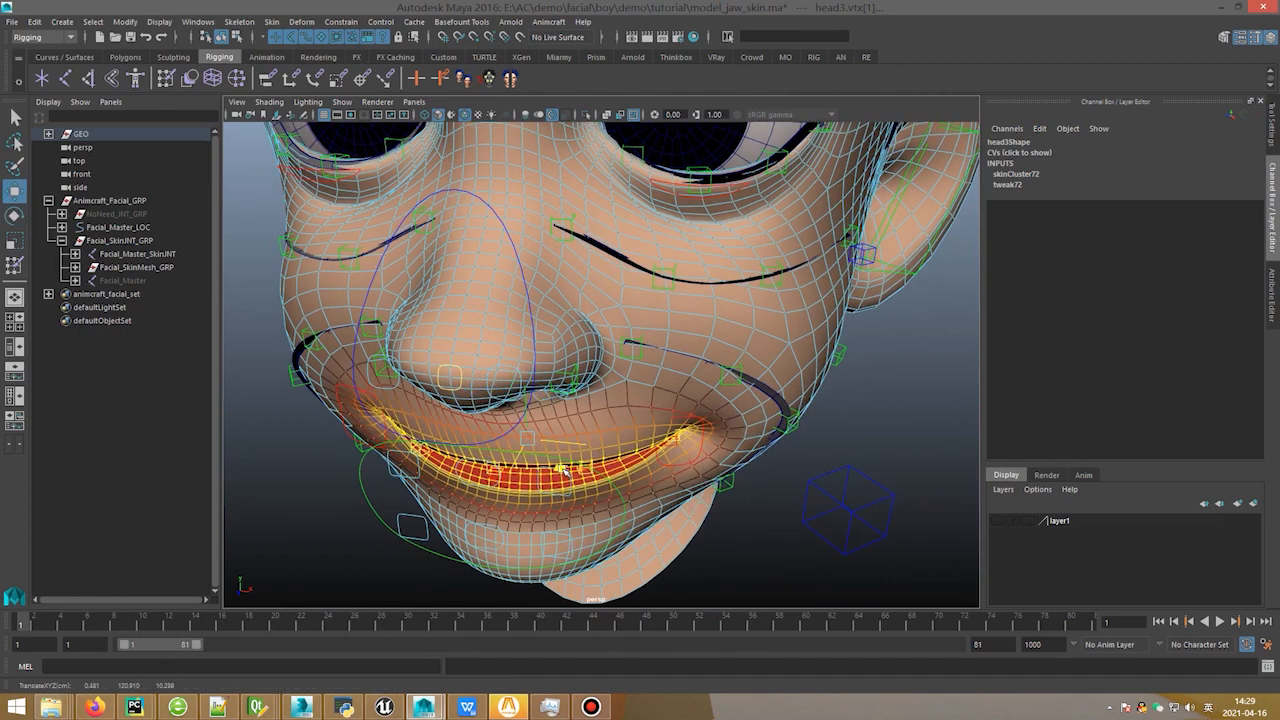
mouse_move(667, 416)
left_mouse_down("alt")
mouse_move(541, 388)
mouse_move(580, 420)
mouse_move(564, 425)
mouse_move(400, 362)
mouse_move(462, 356)
left_mouse_up("alt")
key("ctrl+z")
key("ctrl+z")
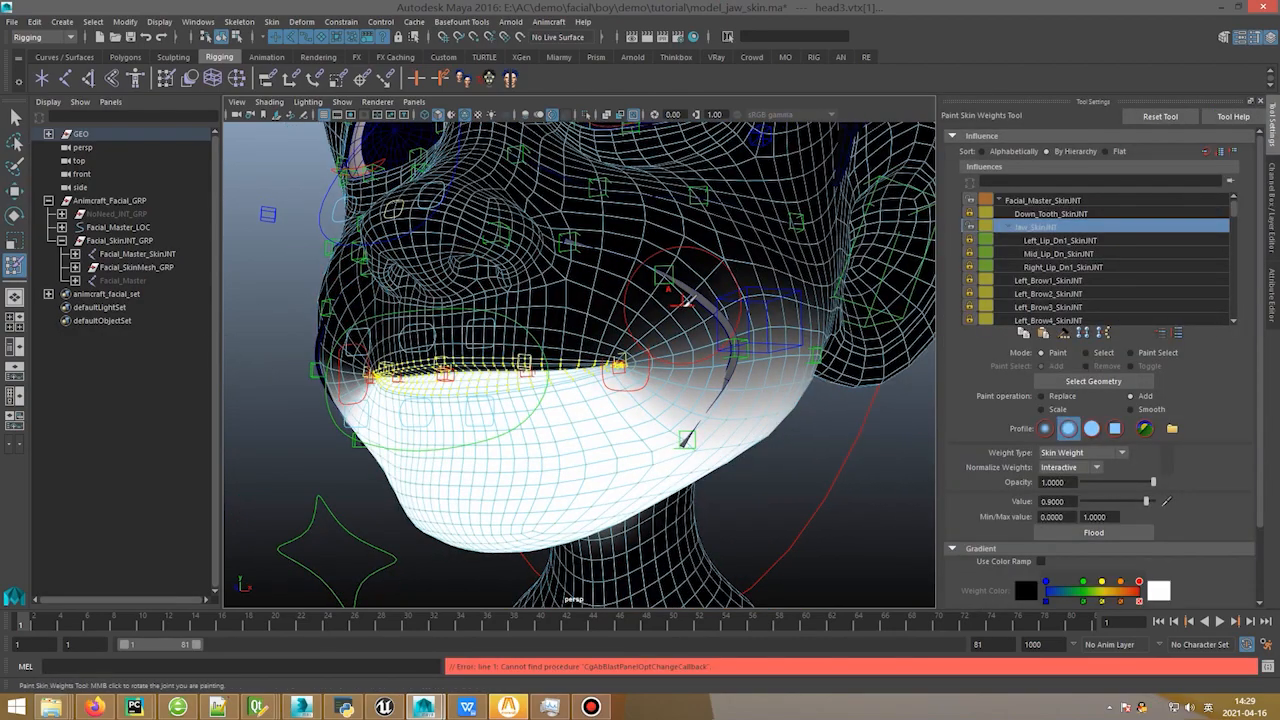
Step: Select the DnLip_SkinMesh influence in Paint Skin Weights and inspect its weights around the mouth
left_click_drag(1238, 218, 1238, 322)
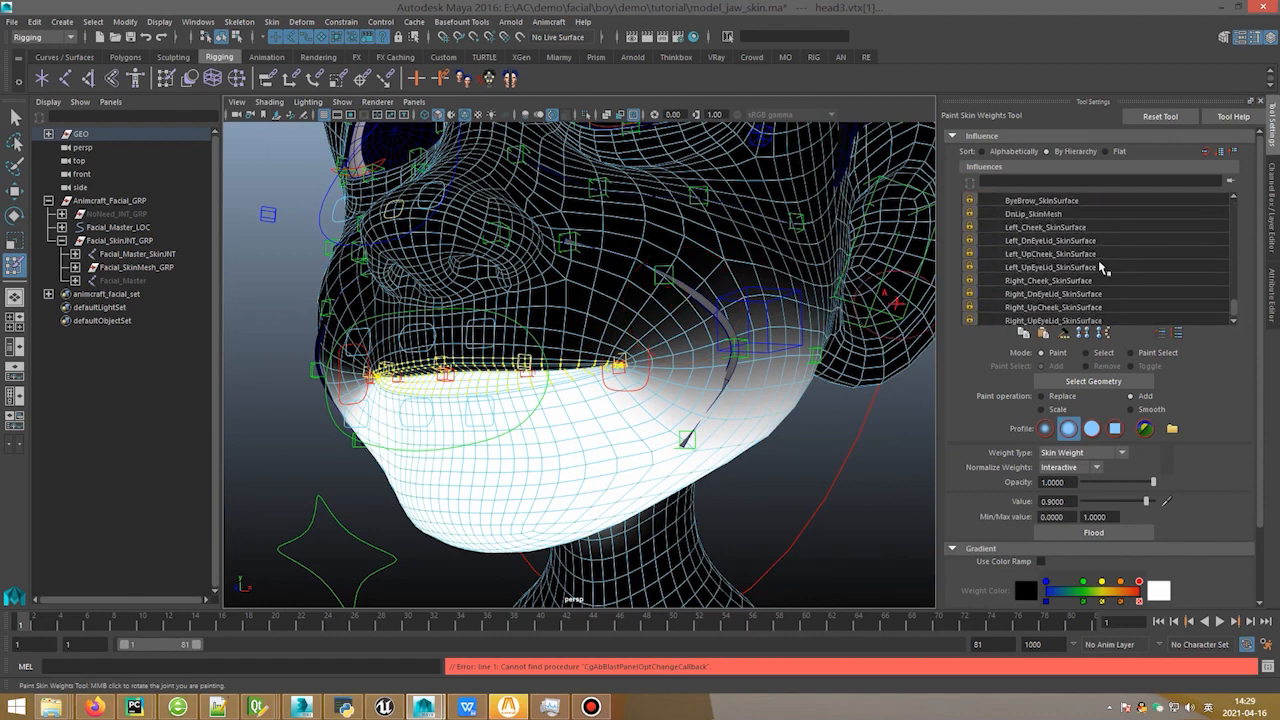
left_click(1022, 216)
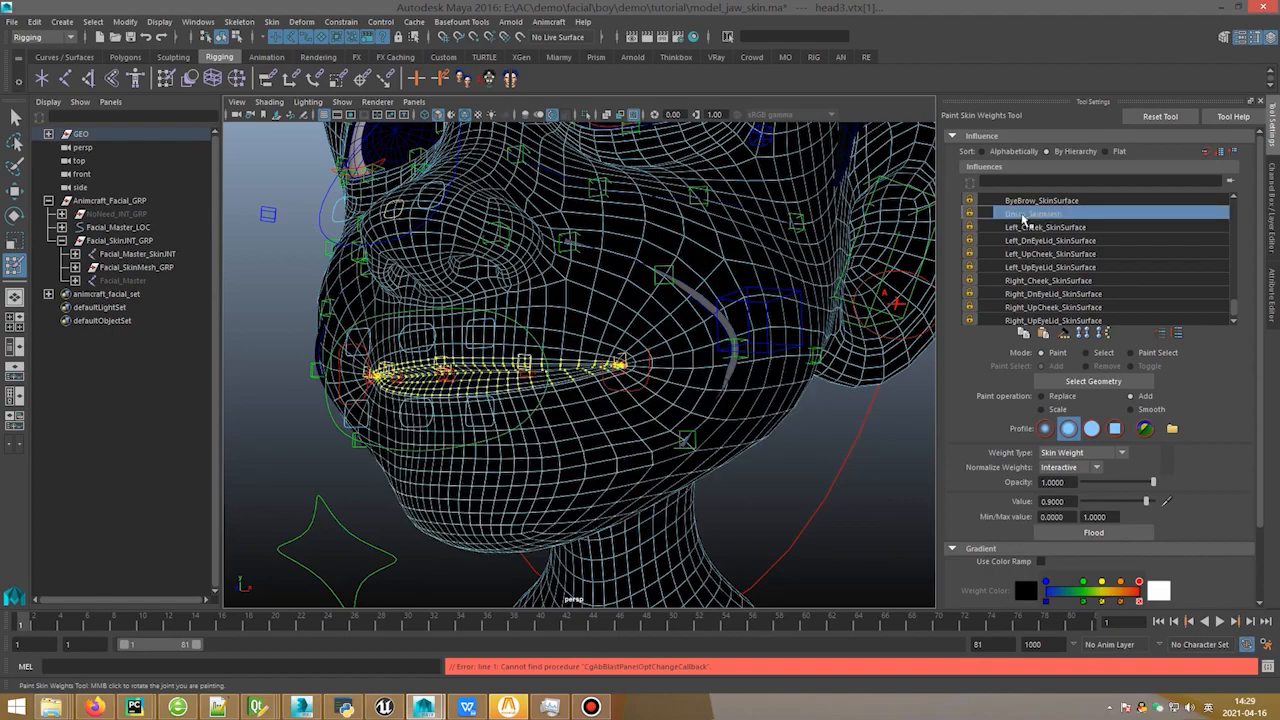
left_click_drag(528, 370, 555, 372, "alt")
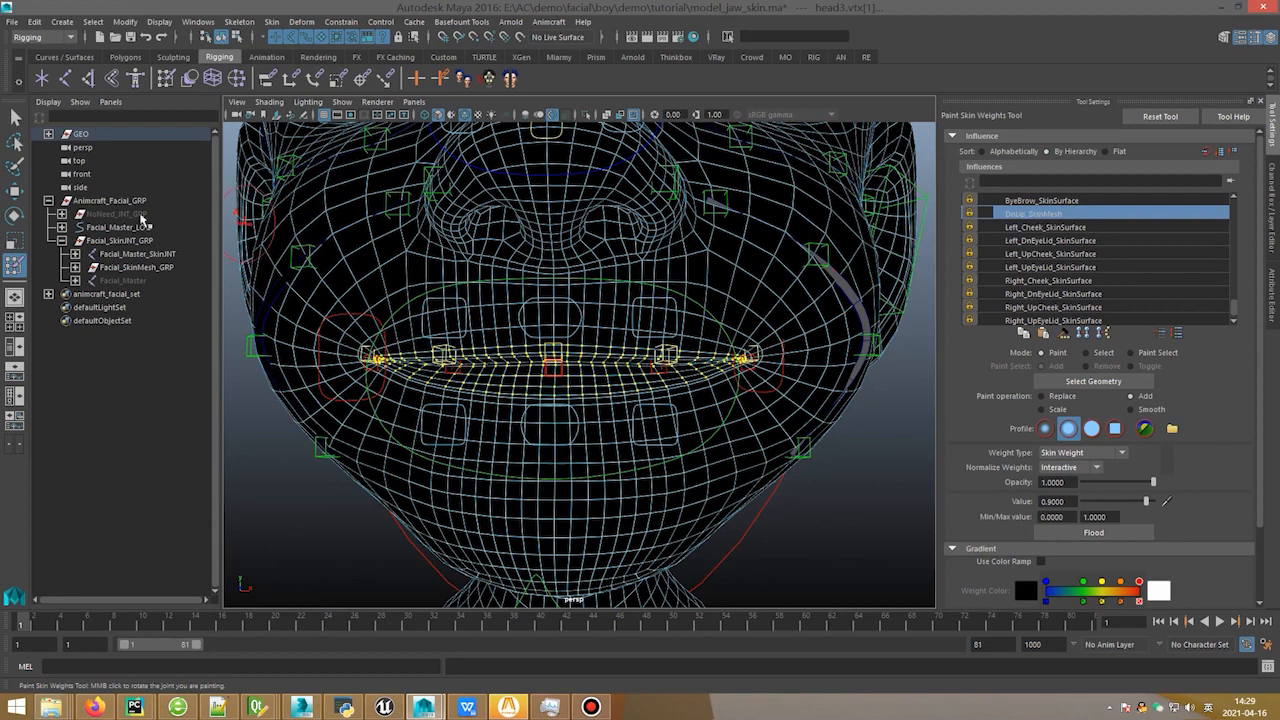
Step: Expand Facial_SkinMesh_GRP and unhide UpLip_SkinMesh and DnLip_SkinMesh
left_click(75, 267)
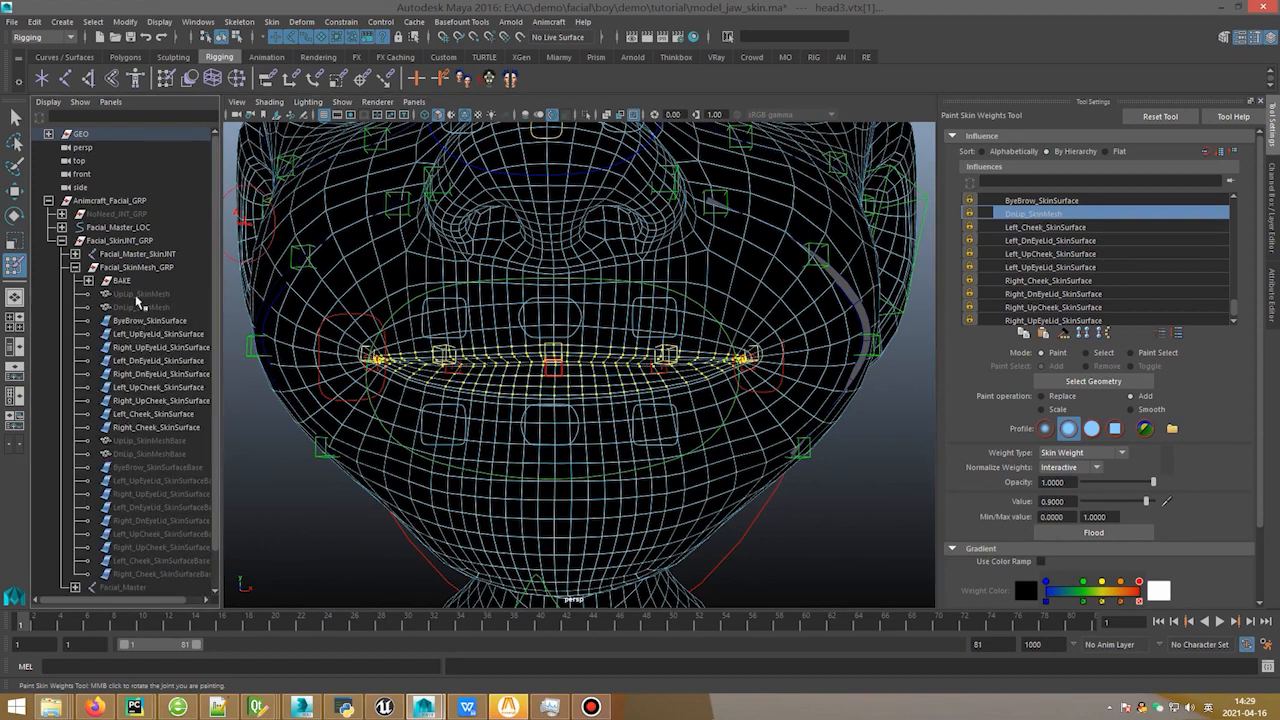
left_click_drag(138, 294, 140, 313)
key("shift+h")
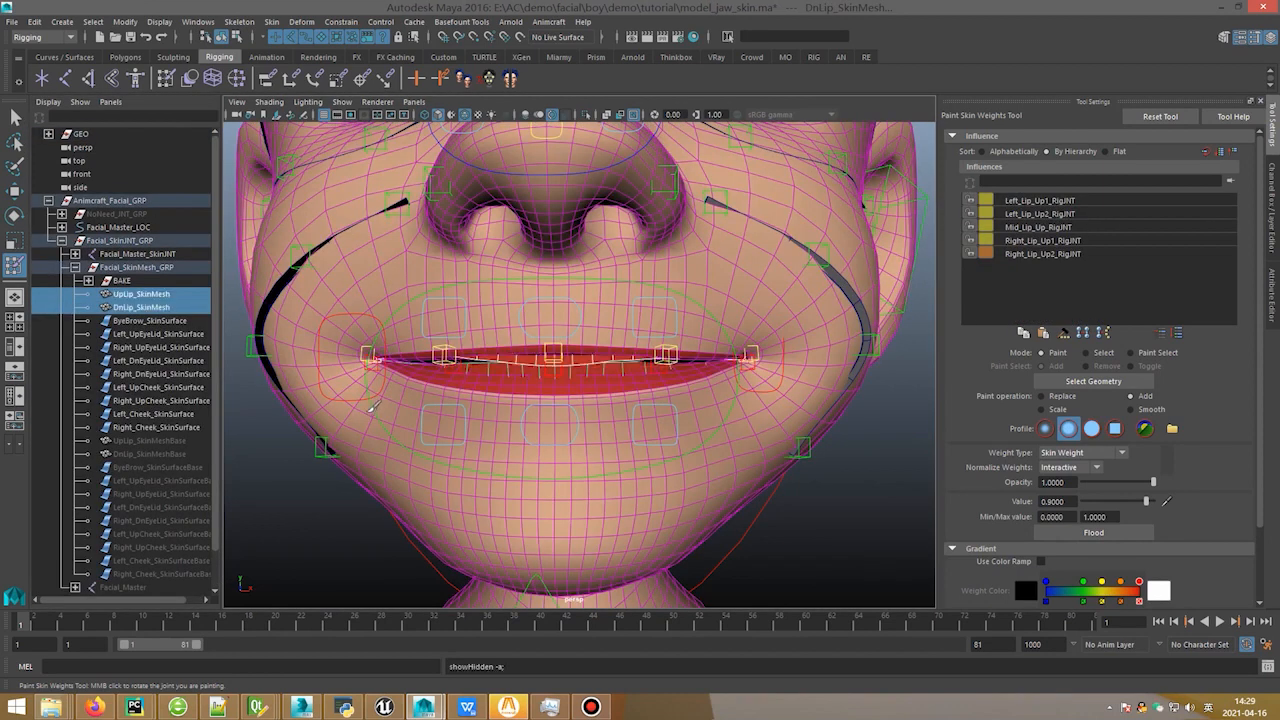
Step: Return to the head's soft-selected lip vertices in vertex mode and reactivate the Paint Skin Weights tool
key("q")
left_click(709, 310)
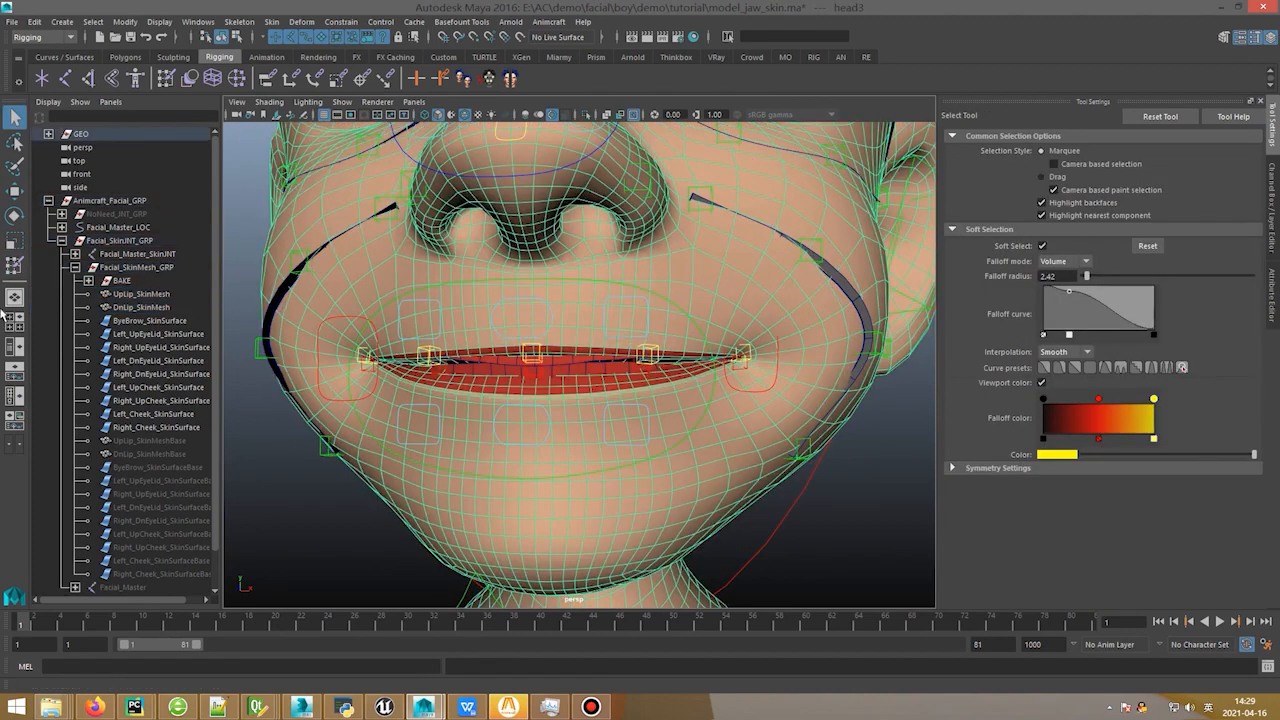
right_click_drag(753, 327, 705, 326)
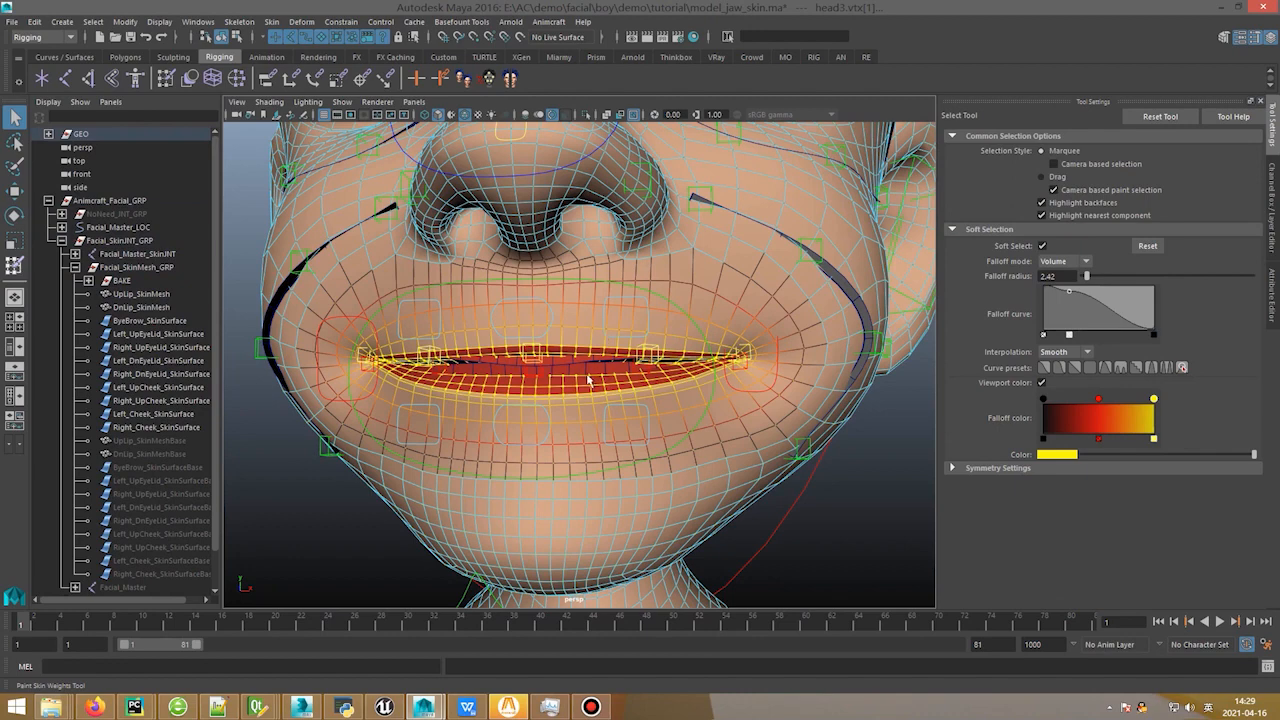
key("y")
scroll(1090, 272, "down", 1)
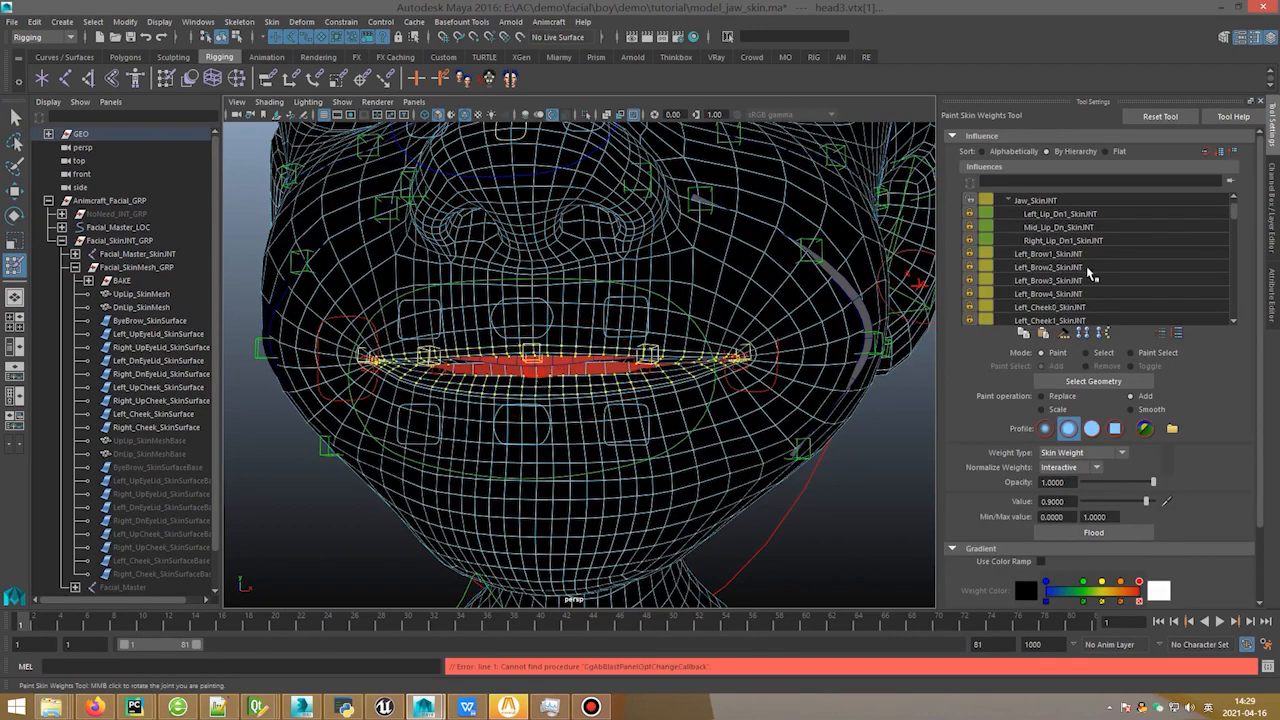
Step: Choose UpLip_SkinMesh as the active influence for the head's lip vertices
left_click_drag(1235, 212, 1237, 316)
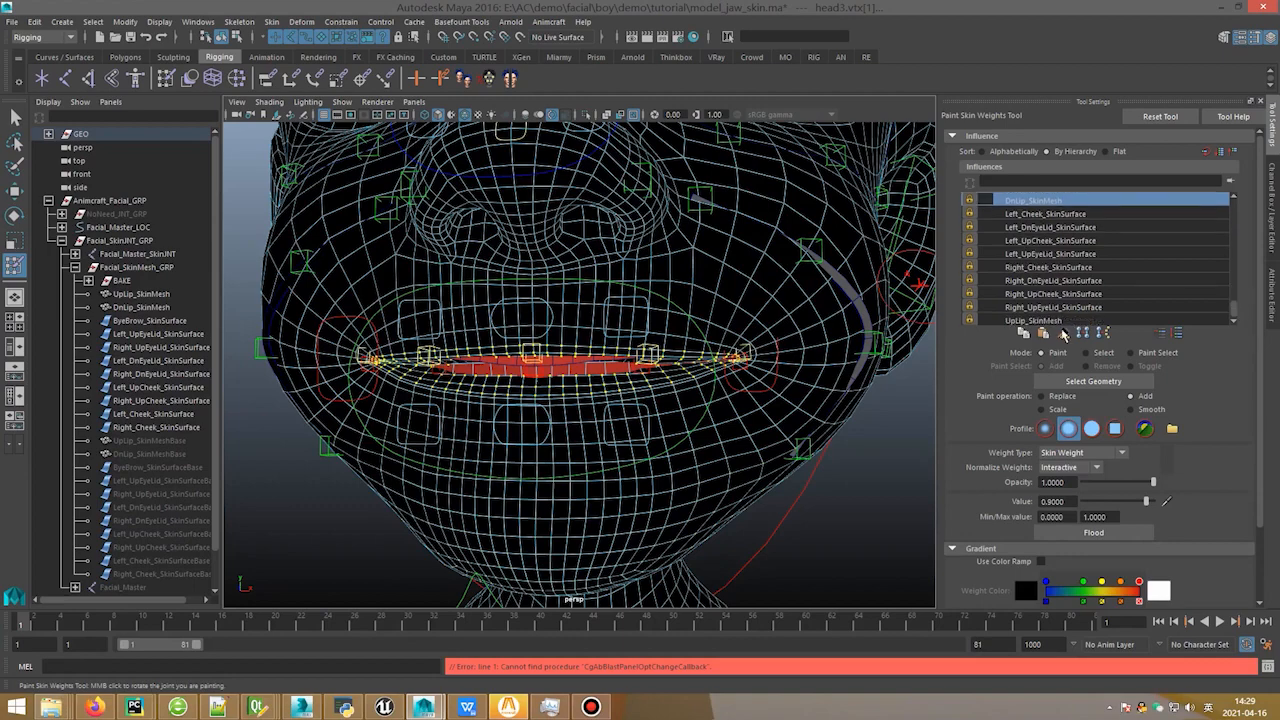
left_click(1052, 320)
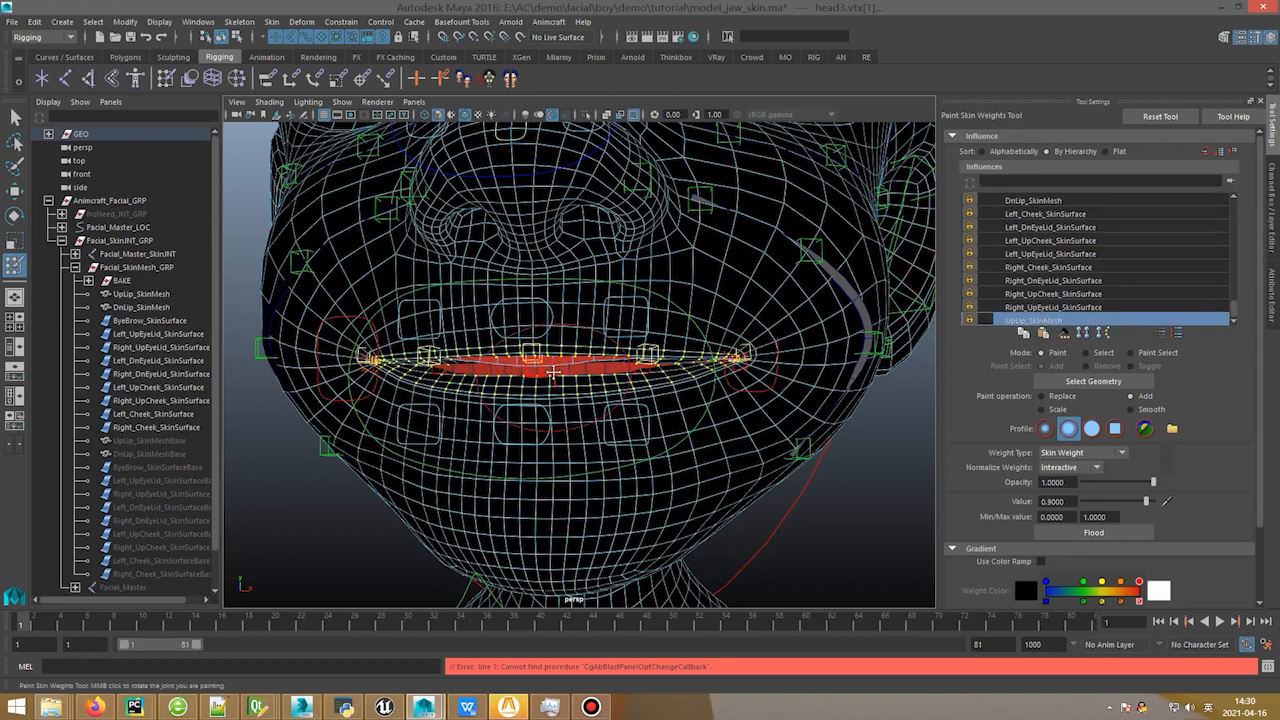
scroll(563, 355, "up", 3)
middle_click_drag(515, 322, 543, 369, "alt")
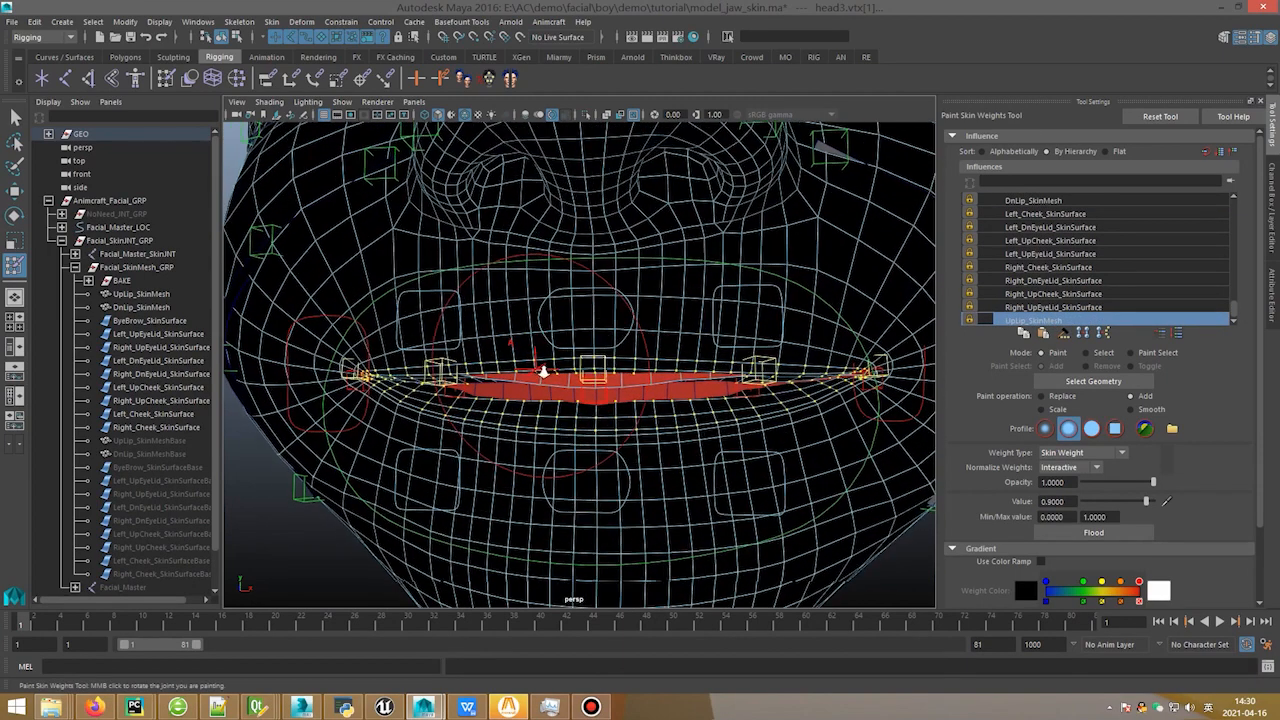
scroll(543, 369, "up", 2)
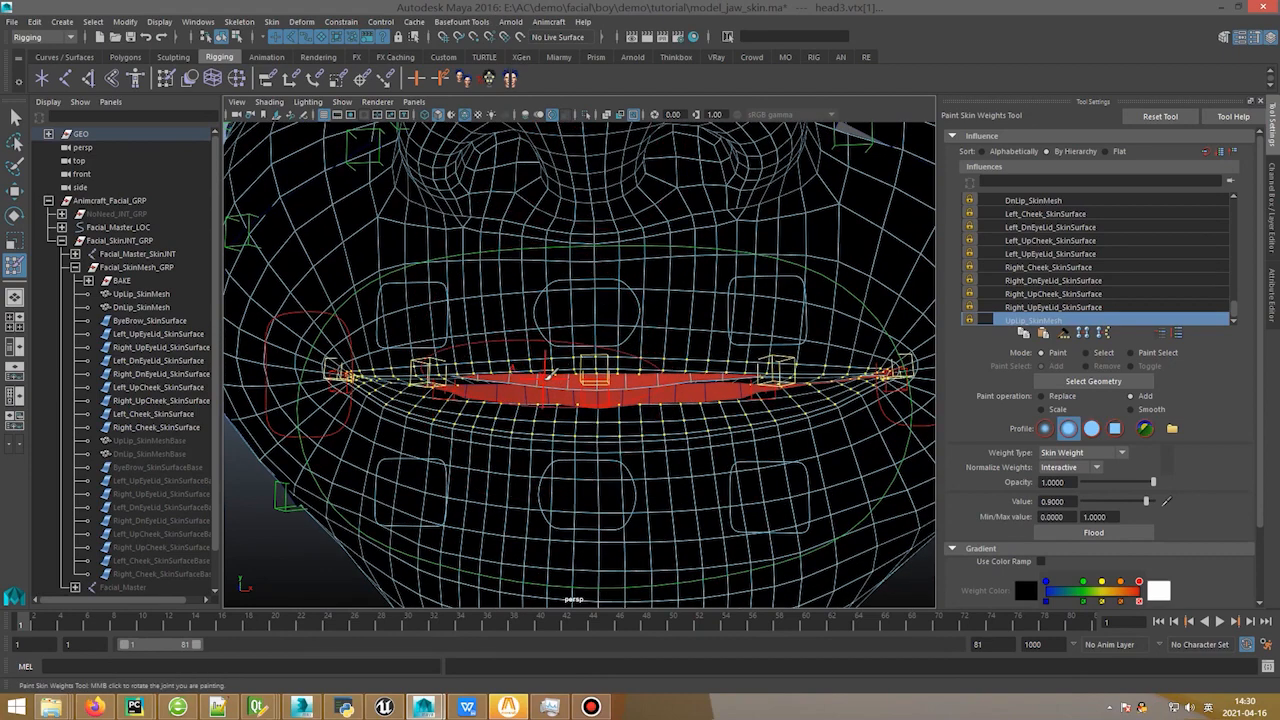
right_click_drag(545, 379, 548, 334)
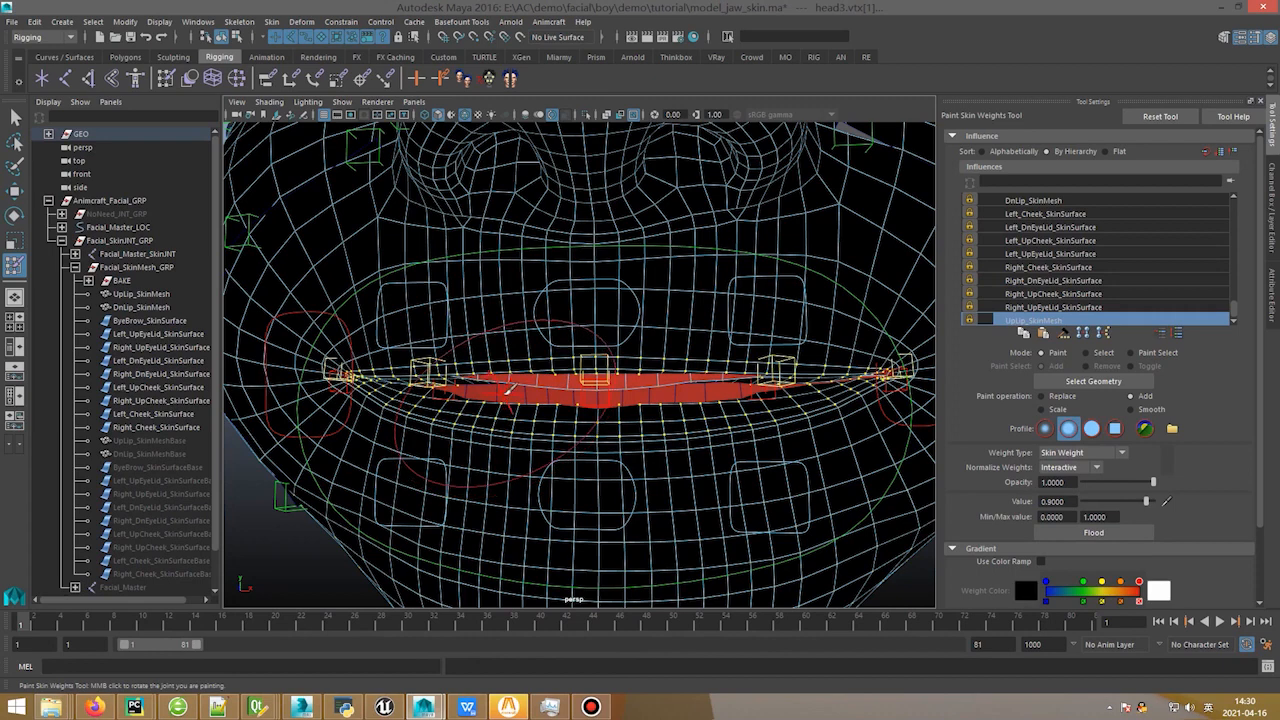
right_click_drag(503, 394, 493, 265)
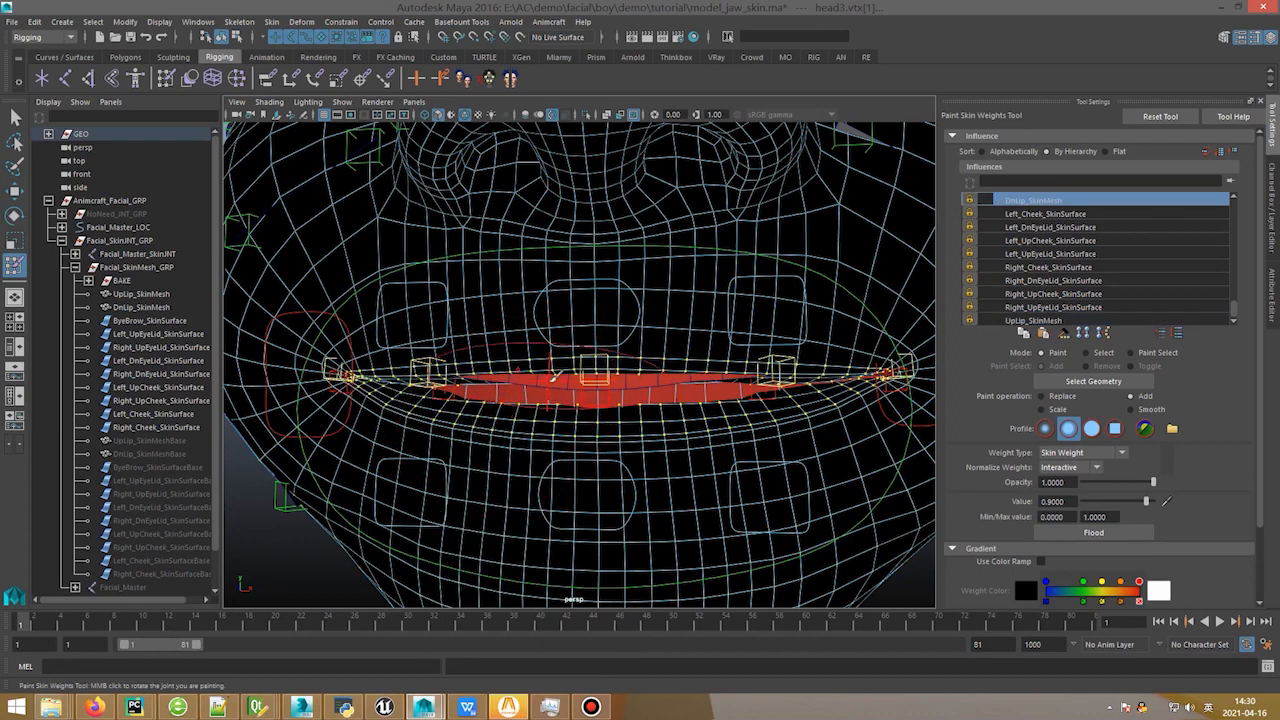
right_click_drag(551, 376, 550, 278)
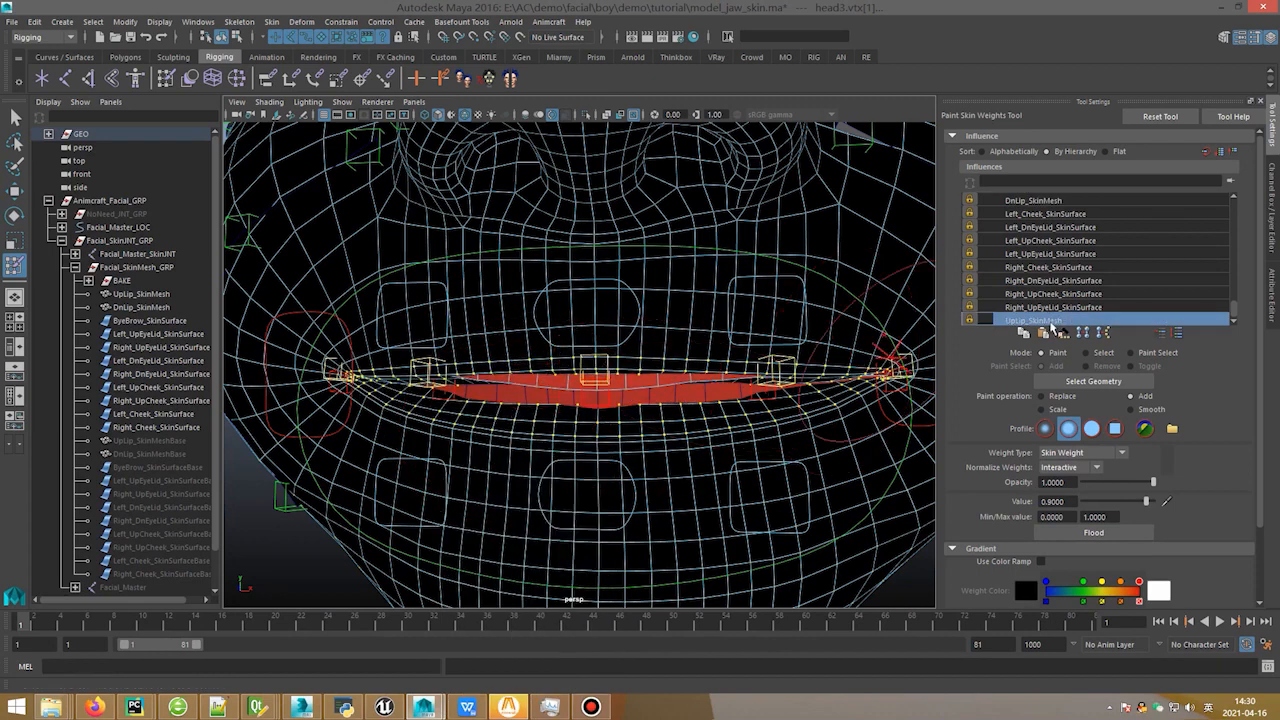
scroll(625, 348, "down", 5)
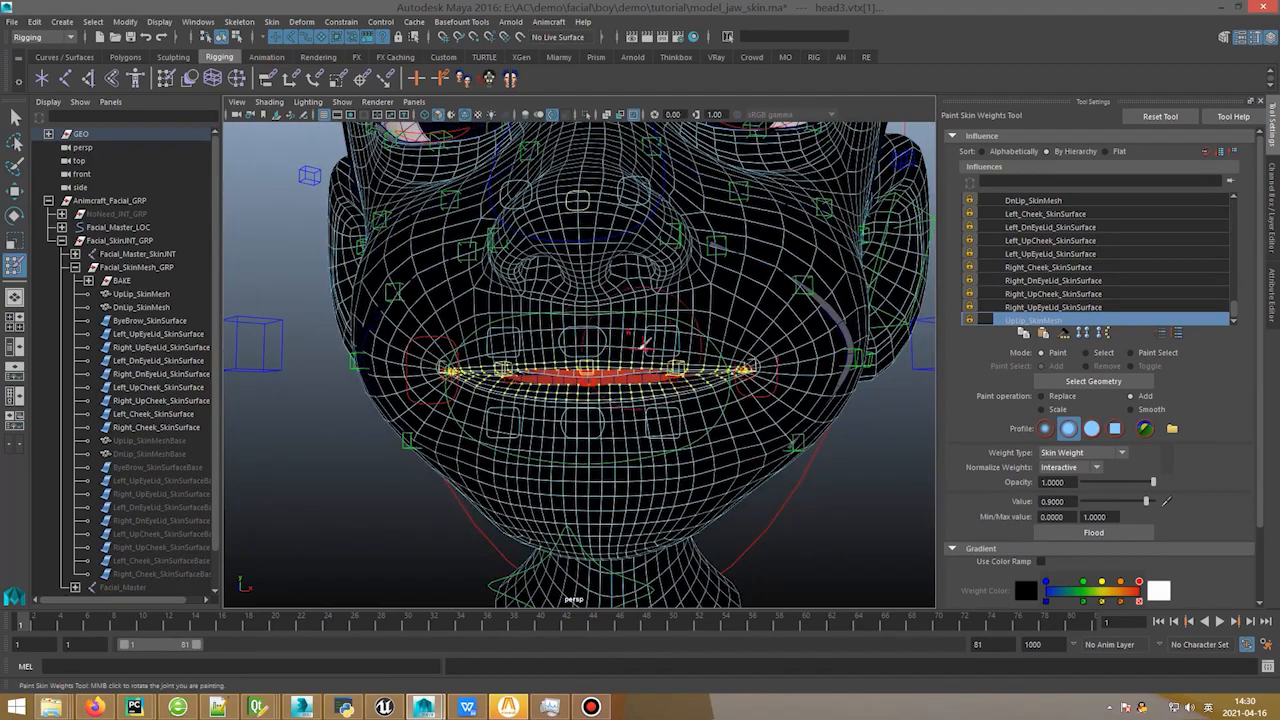
left_click_drag(645, 343, 630, 342, "alt")
Step: Apply Soft Selection To Skin with a weight of 1.0 from the Face Rig Editor, and put its windows away
key("alt+Tab")
left_click_drag(929, 142, 981, 109)
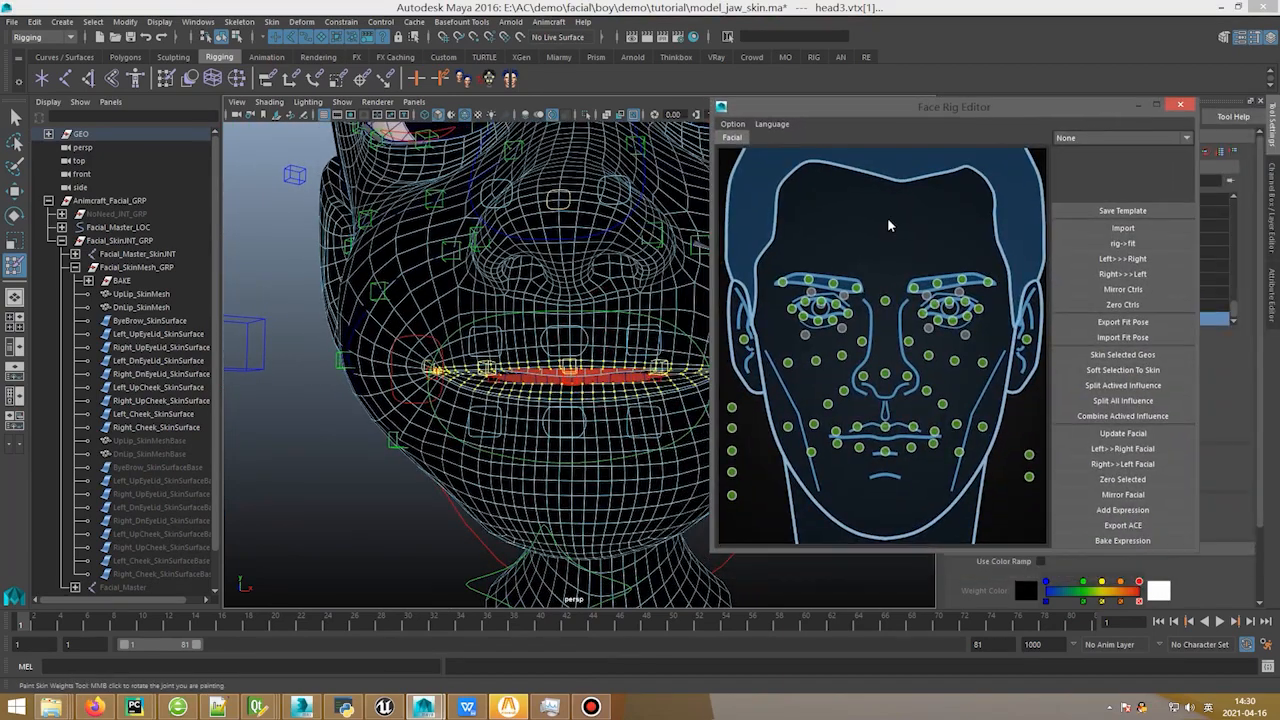
middle_click_drag(623, 347, 584, 349, "alt")
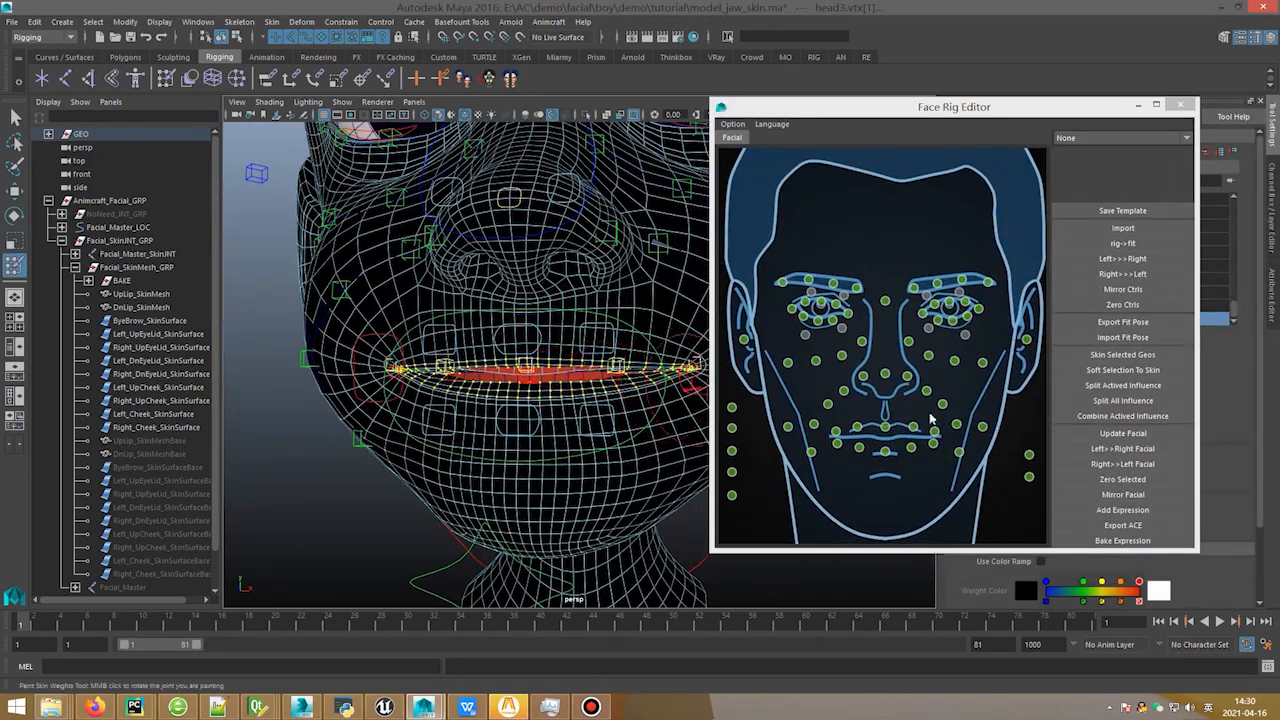
left_click(1136, 374)
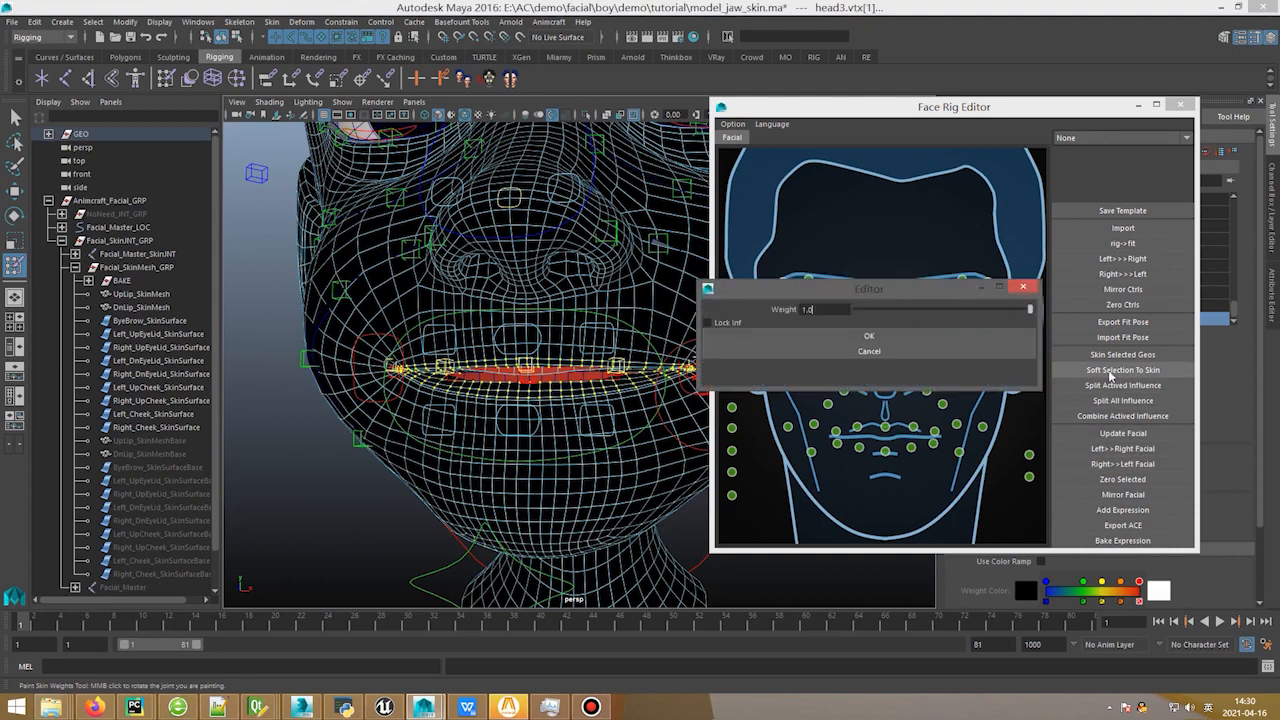
left_click(834, 340)
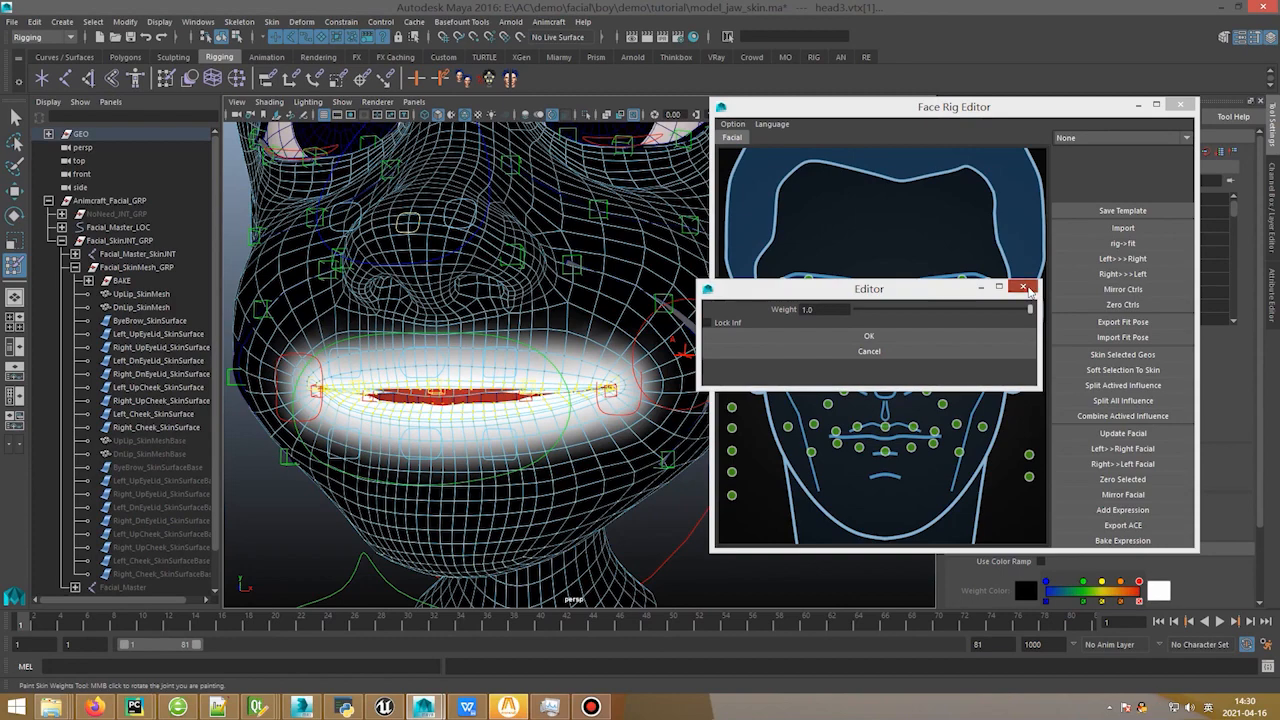
left_click(1022, 287)
left_click(1138, 104)
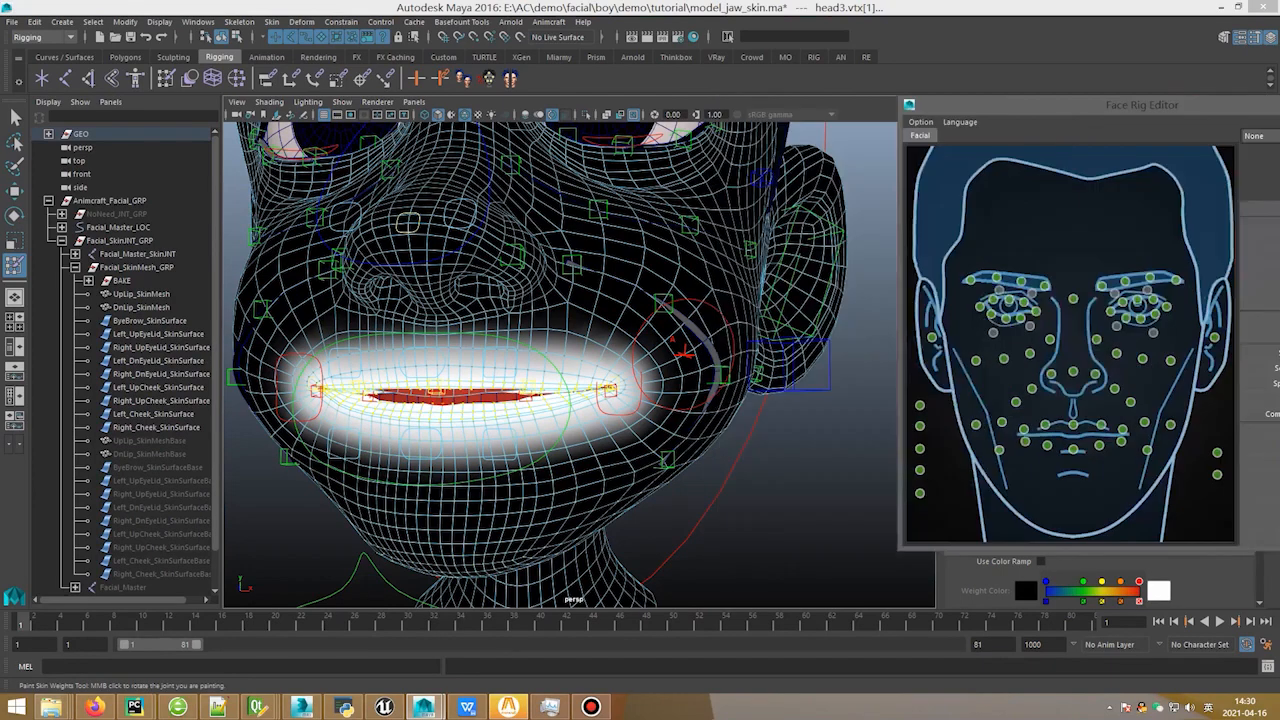
Step: Return the head to object mode and raise the centre upper-lip control to test the lip deformation
key("q")
mouse_move(646, 347)
right_mouse_down("alt")
mouse_move(578, 323)
mouse_move(641, 306)
right_mouse_up("alt")
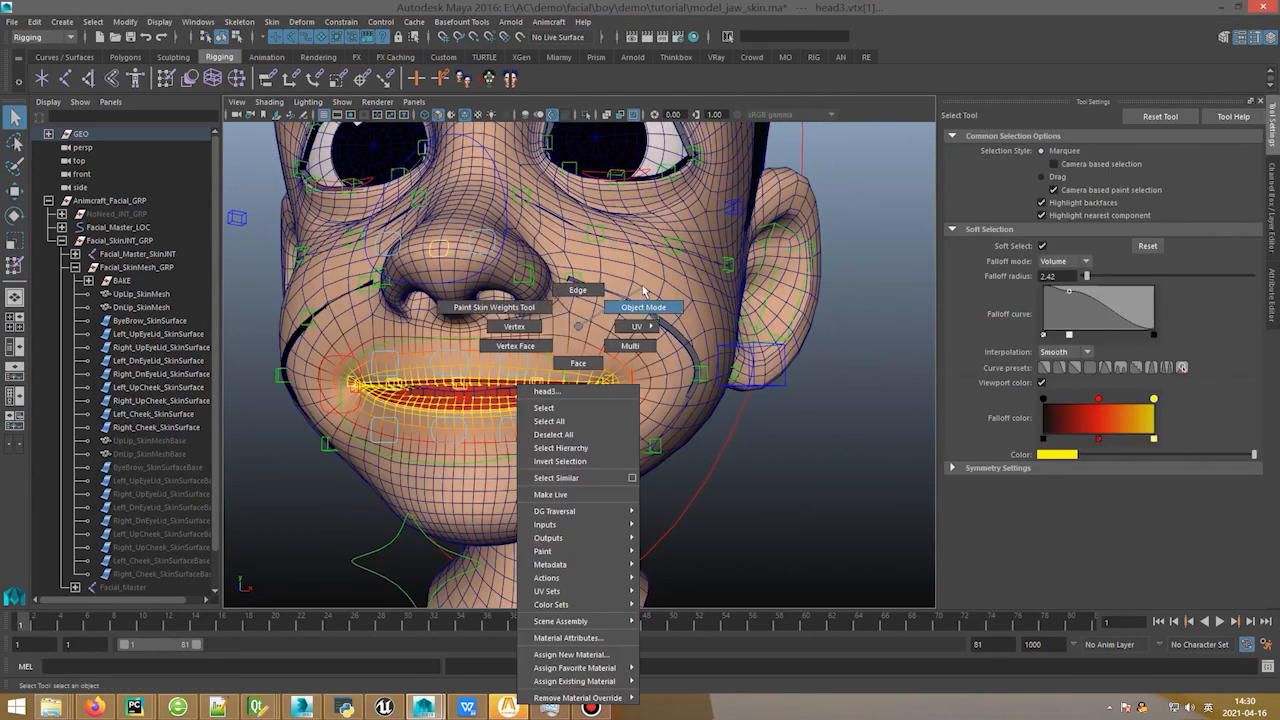
left_click(472, 384)
key("w")
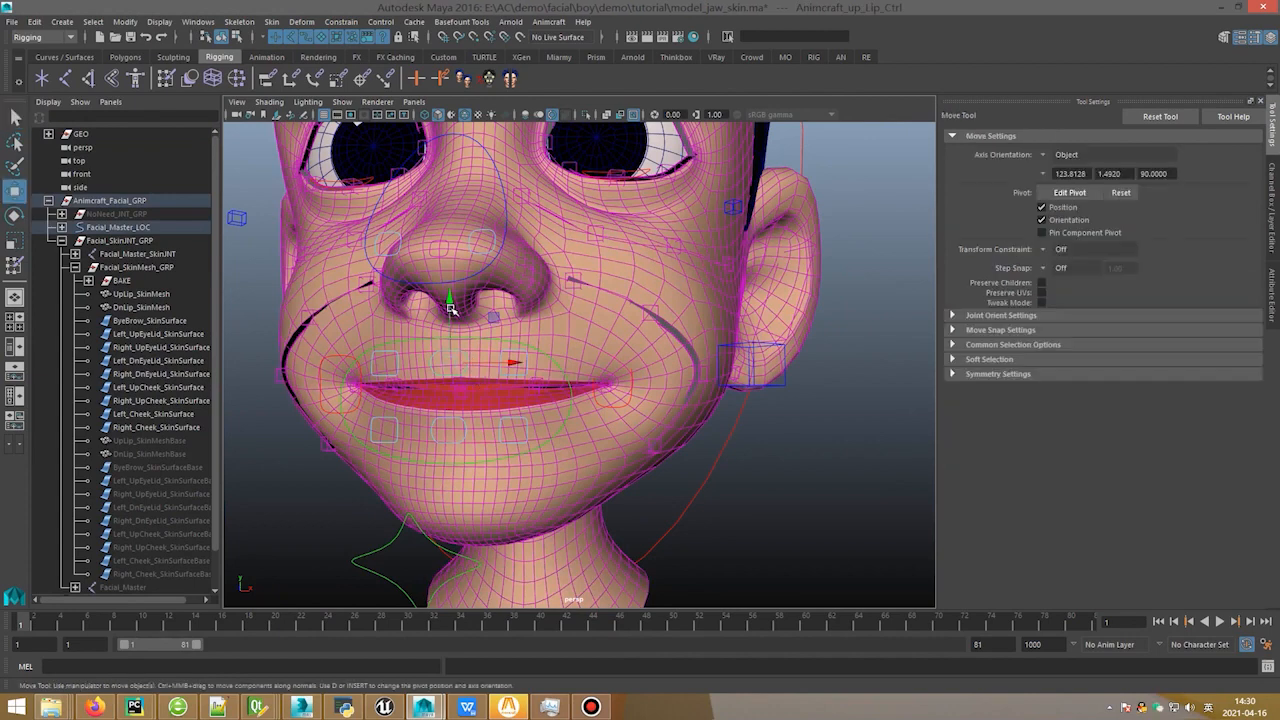
left_click_drag(451, 310, 451, 255)
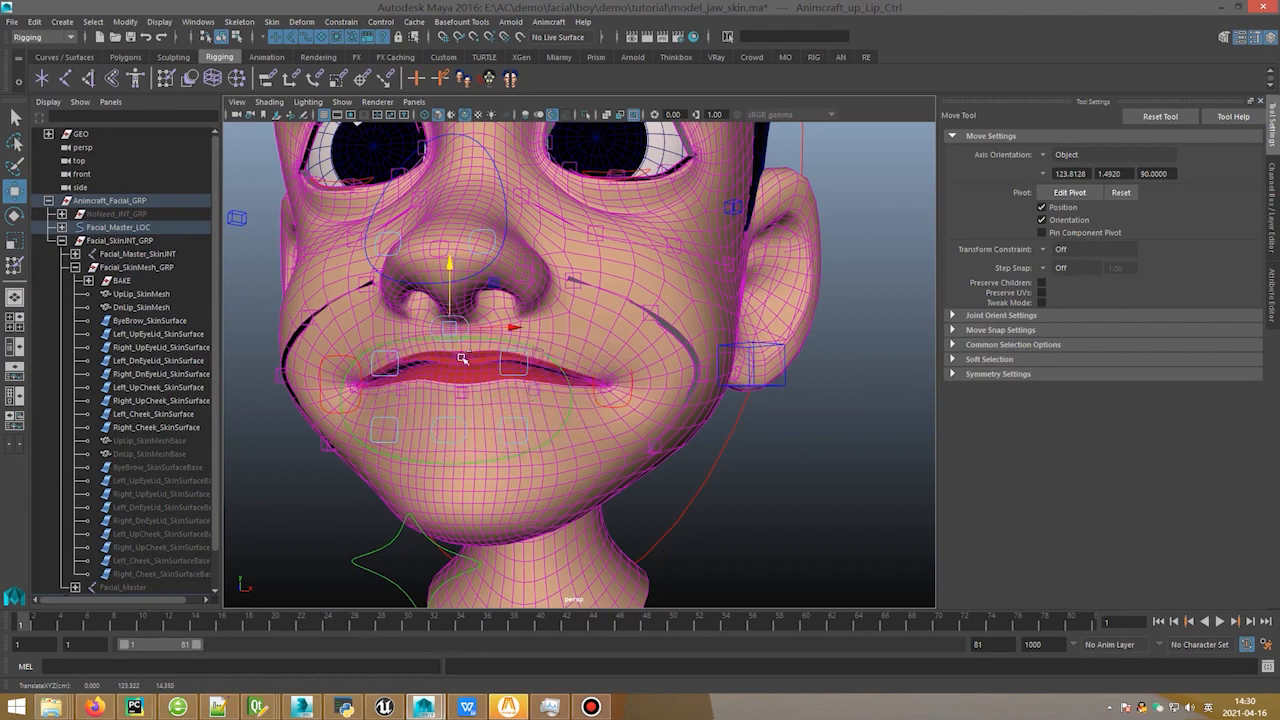
Step: Test the left upper-lip control by moving it upward, and undo the test moves
middle_click_drag(462, 358, 526, 301)
left_click(510, 360)
left_click(511, 357)
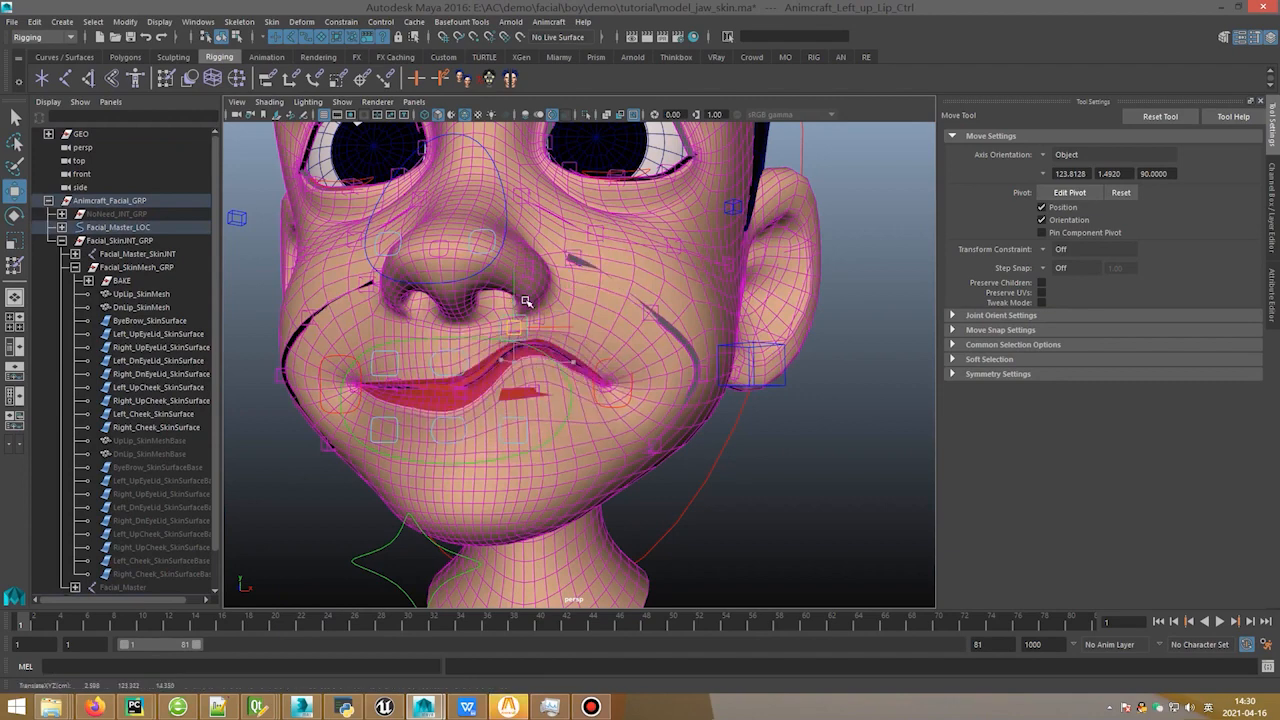
key("ctrl+z")
key("ctrl+z")
key("ctrl+z")
key("ctrl+z")
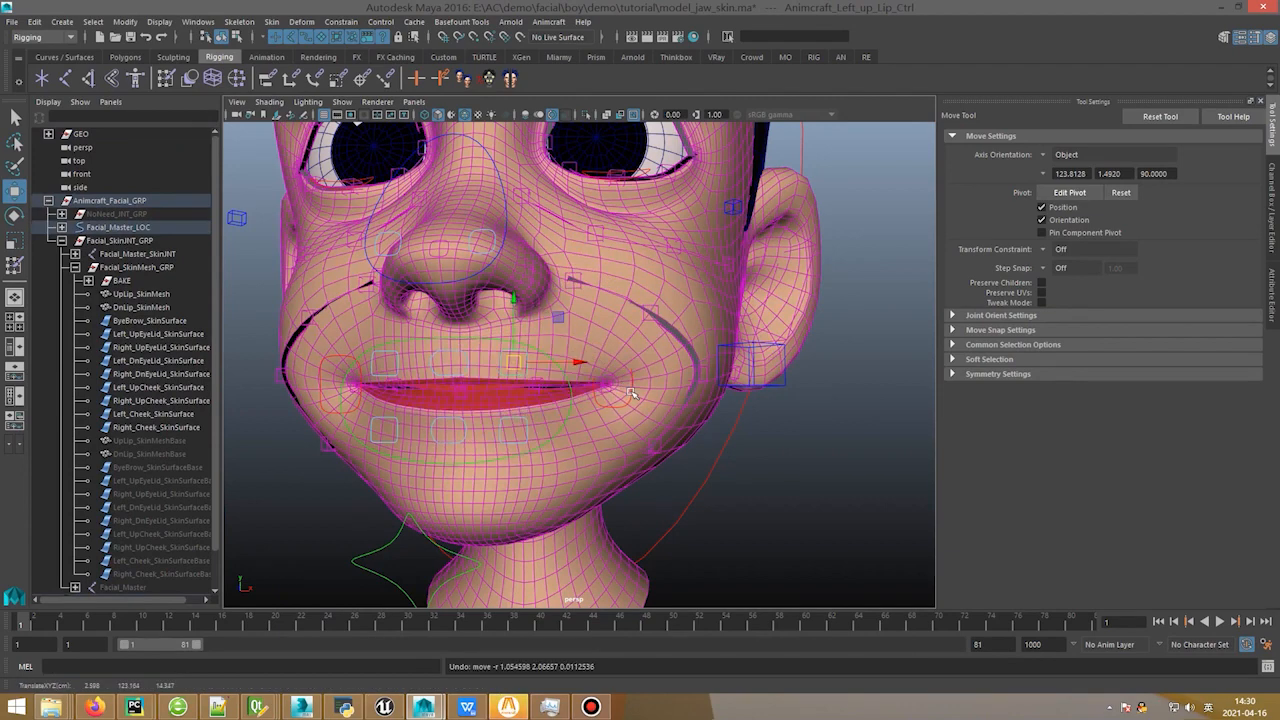
Step: Test the centre upper-lip control by moving it upward and inspect the lip deformation up close
left_click(631, 393)
left_click_drag(631, 393, 560, 360, "alt")
mouse_move(660, 330)
middle_mouse_down()
mouse_move(723, 230)
mouse_move(662, 283)
mouse_move(656, 228)
mouse_move(725, 228)
mouse_move(710, 290)
mouse_move(554, 321)
mouse_move(557, 250)
mouse_move(749, 194)
mouse_move(750, 120)
mouse_move(650, 335)
middle_mouse_up()
left_click_drag(650, 335, 590, 345, "alt")
left_click(467, 327)
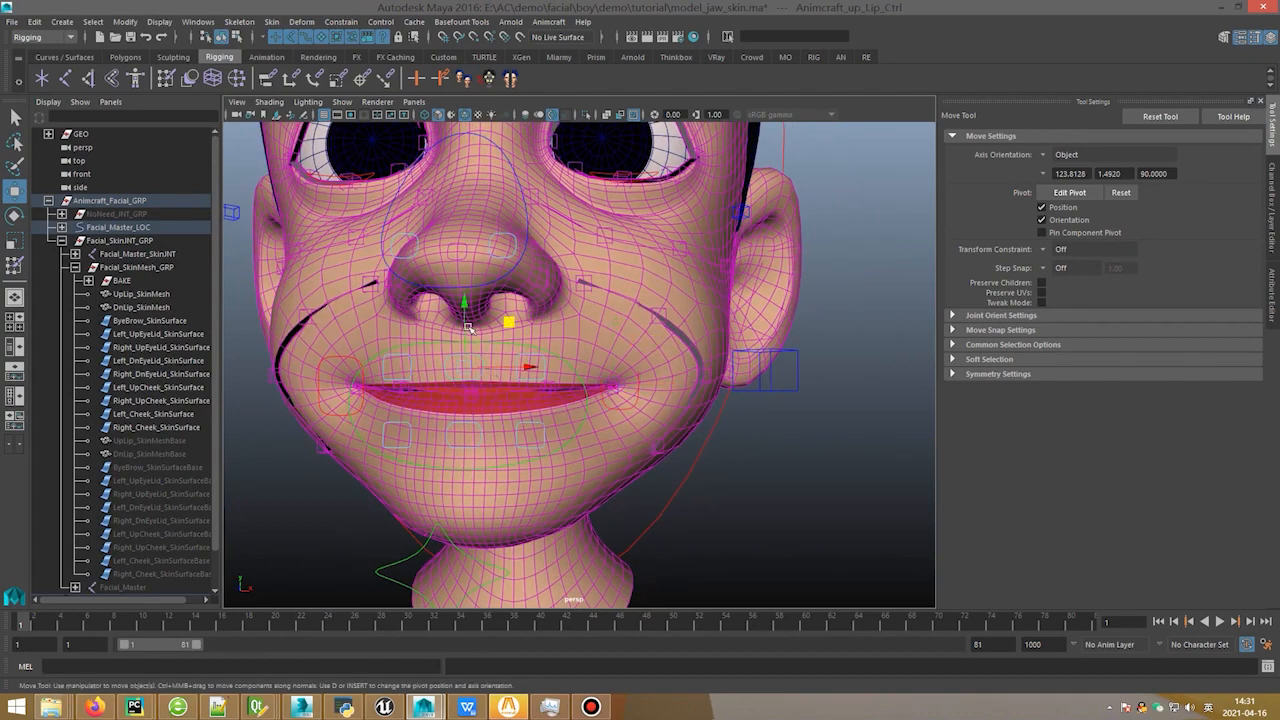
middle_click_drag(467, 327, 466, 271)
right_click_drag(466, 277, 563, 357, "alt")
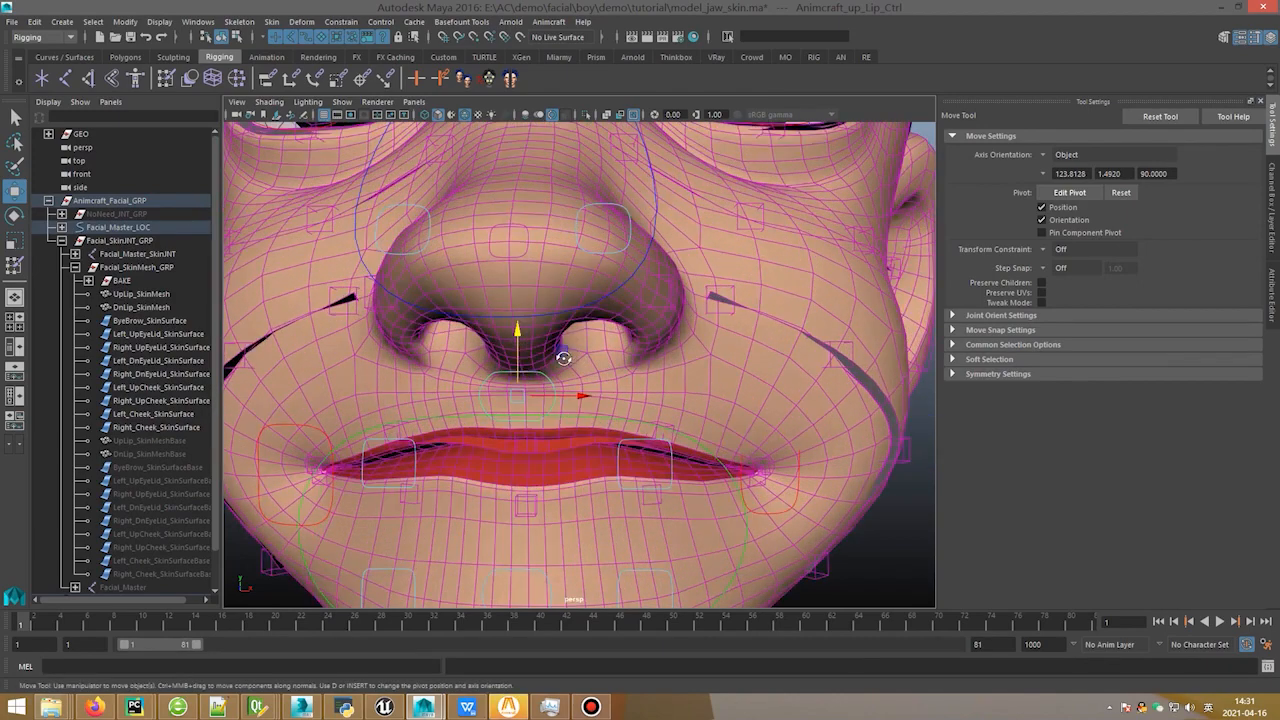
left_click_drag(563, 357, 624, 300, "alt")
Step: In Paint Skin Weights on the head mesh, lock Jaw_SkinJNT, unlock UpLip_SkinMesh and check the weights around the mouth
key("q")
left_click(644, 294)
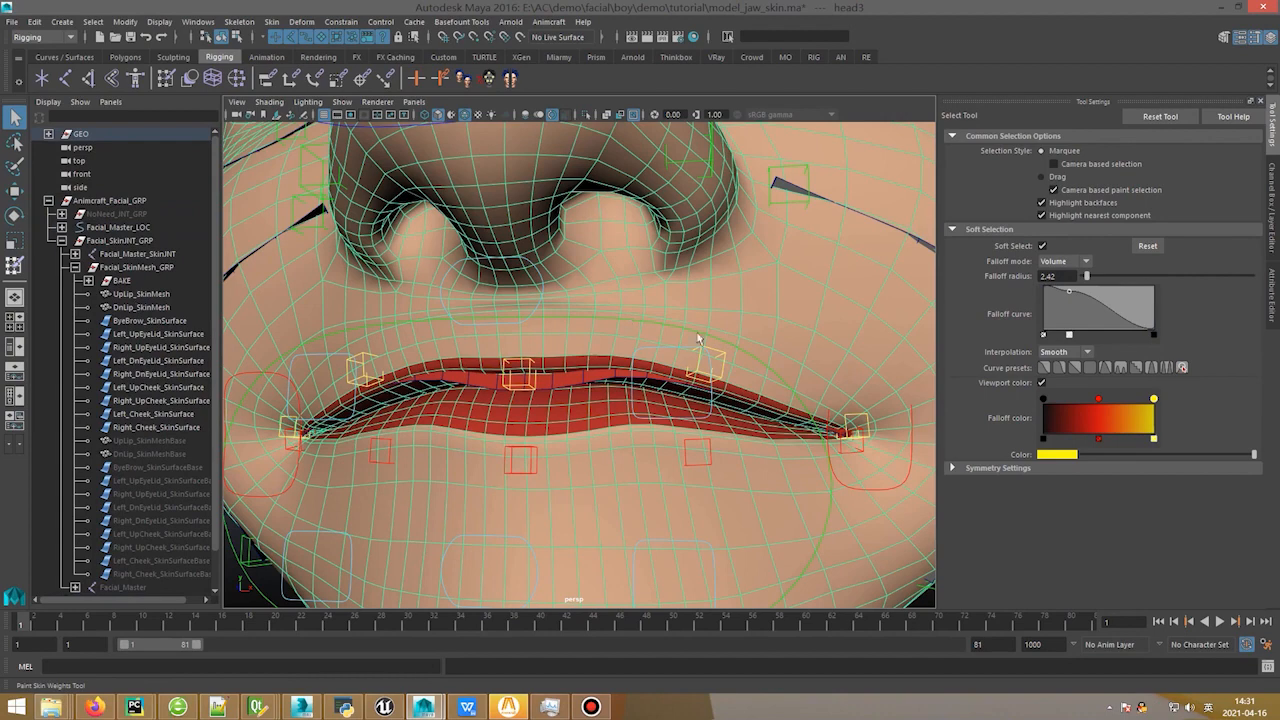
key("y")
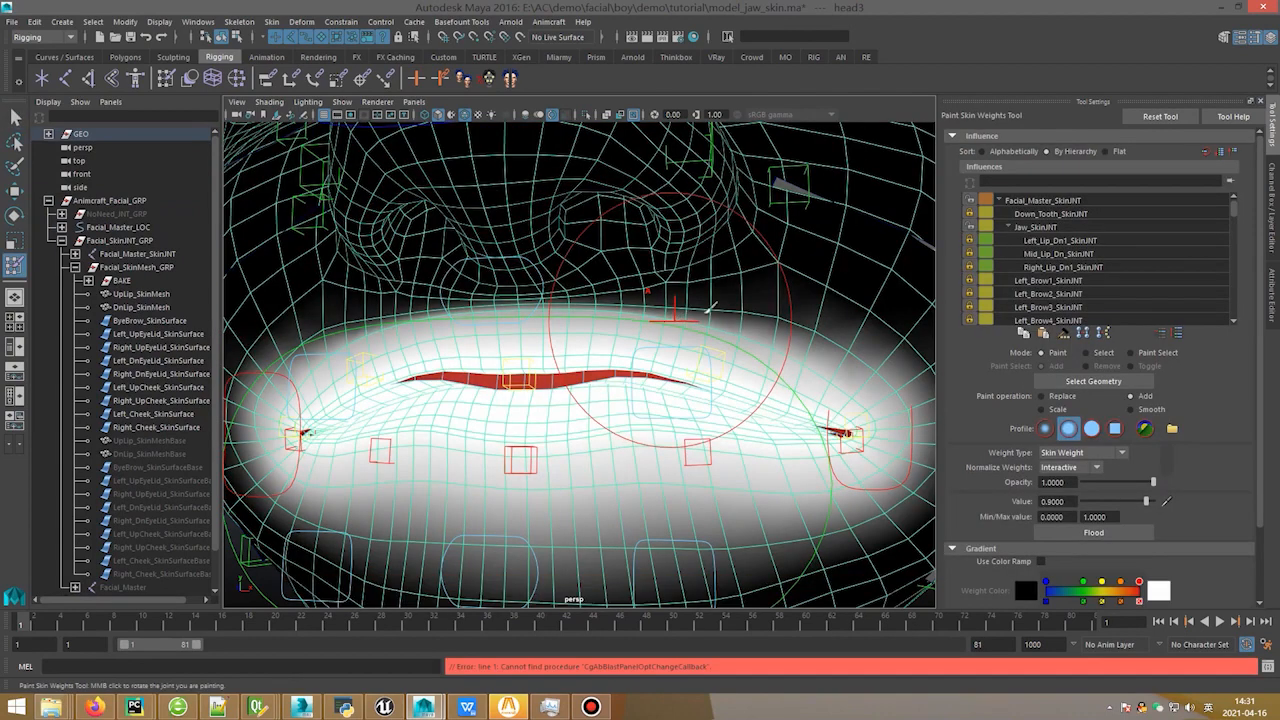
left_click(970, 227)
left_click_drag(1235, 215, 1235, 316)
left_click(969, 319)
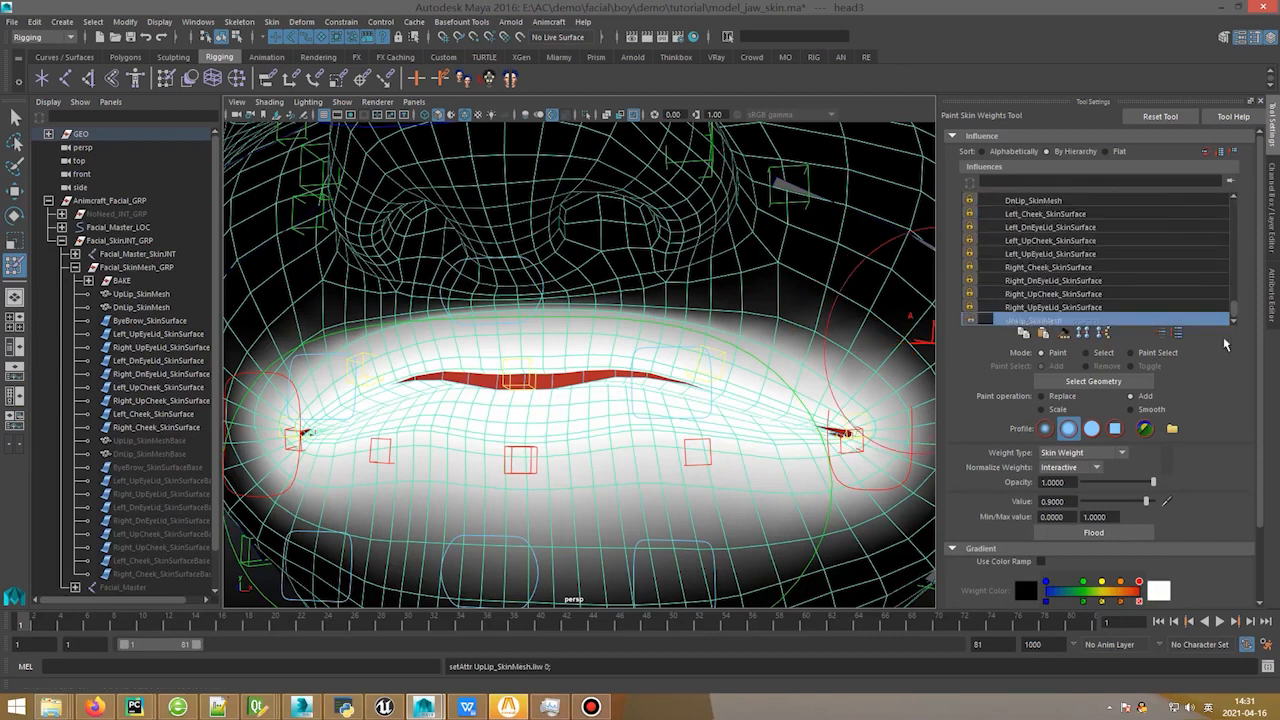
middle_click_drag(537, 294, 537, 314, "alt")
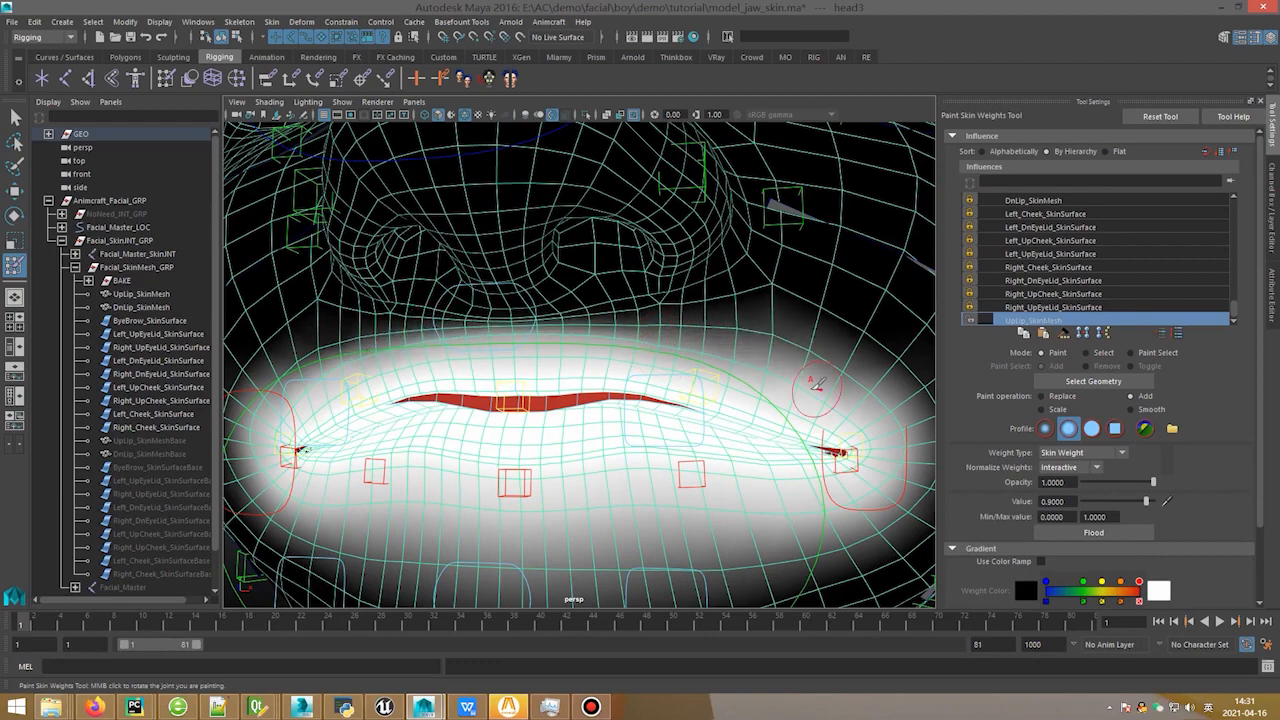
left_click_drag(745, 330, 700, 390, "alt")
scroll(705, 425, "down", 5)
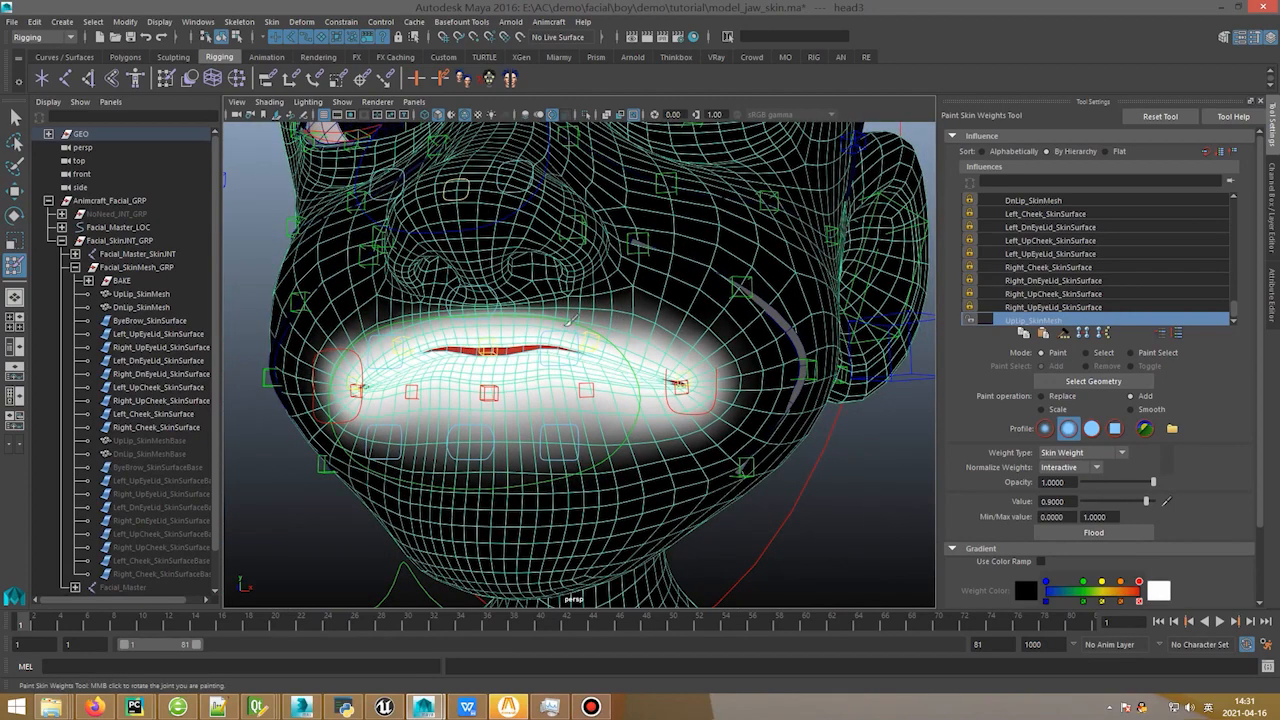
key("q")
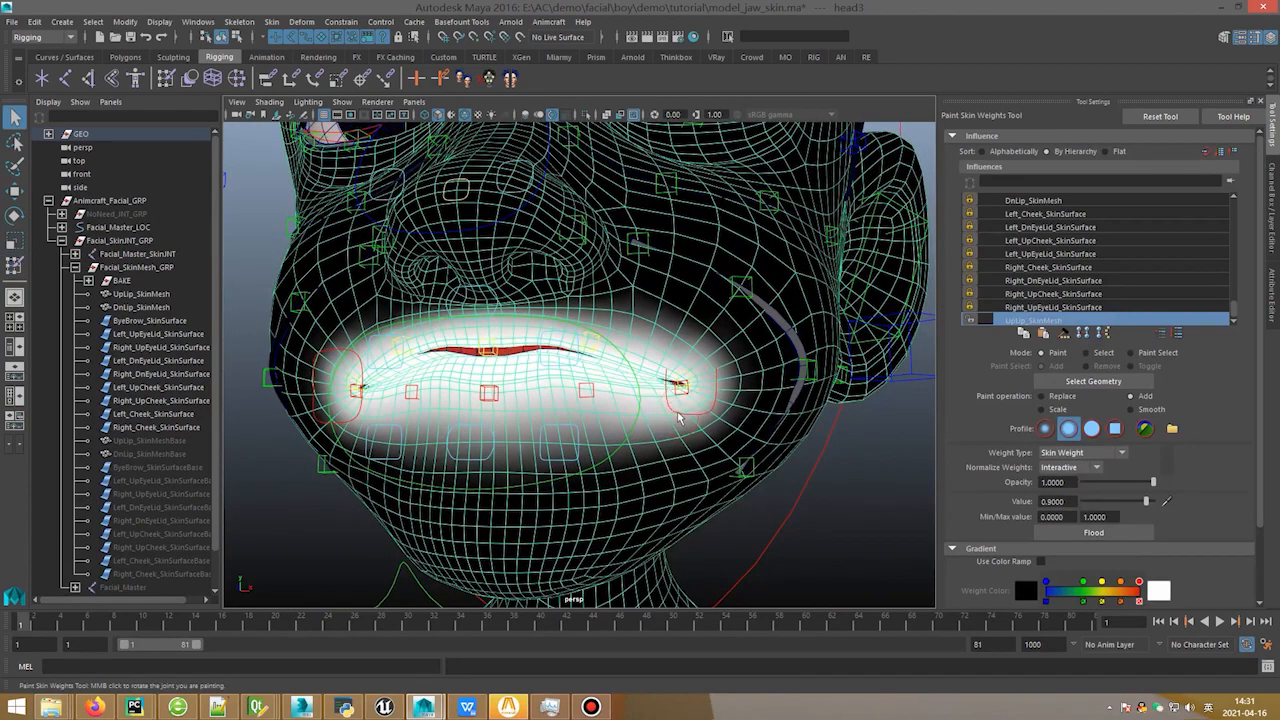
Step: Test the centre upper-lip control by moving it downward, and reset its Translate Y to 0
scroll(614, 386, "down", 3)
scroll(527, 345, "up", 3)
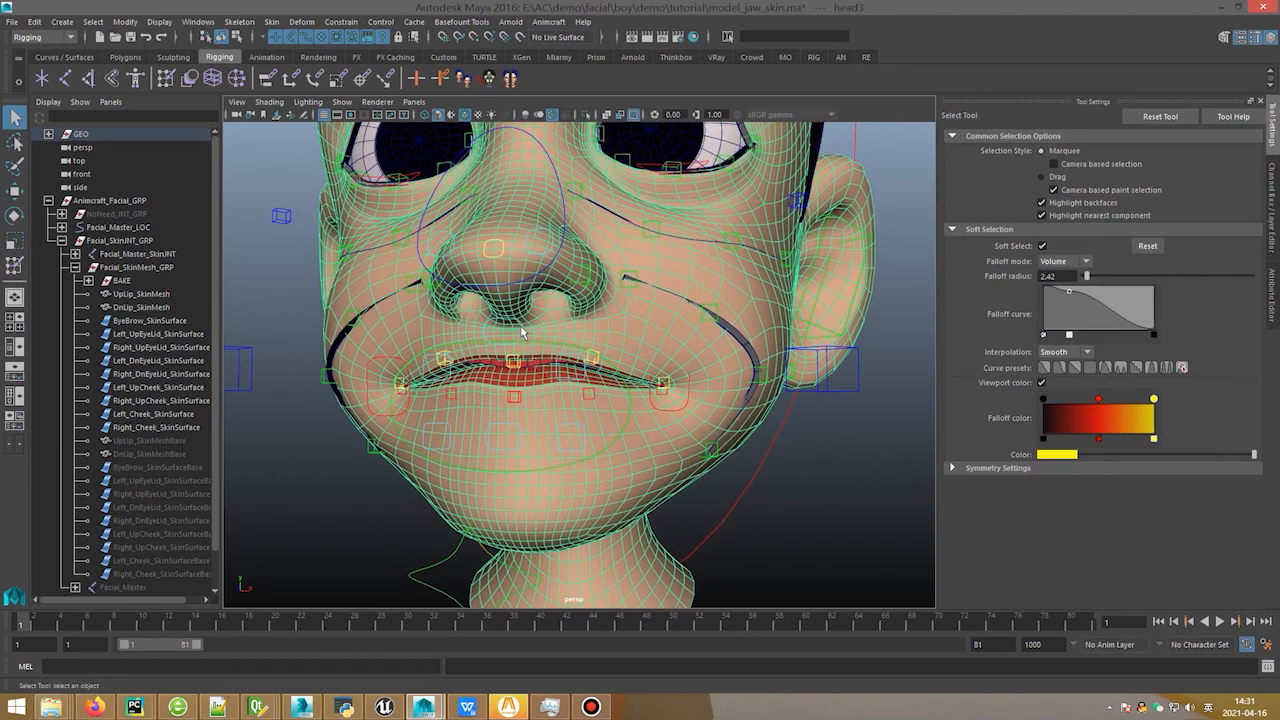
left_click(505, 275)
key("w")
left_click_drag(505, 275, 505, 322)
left_click(1271, 200)
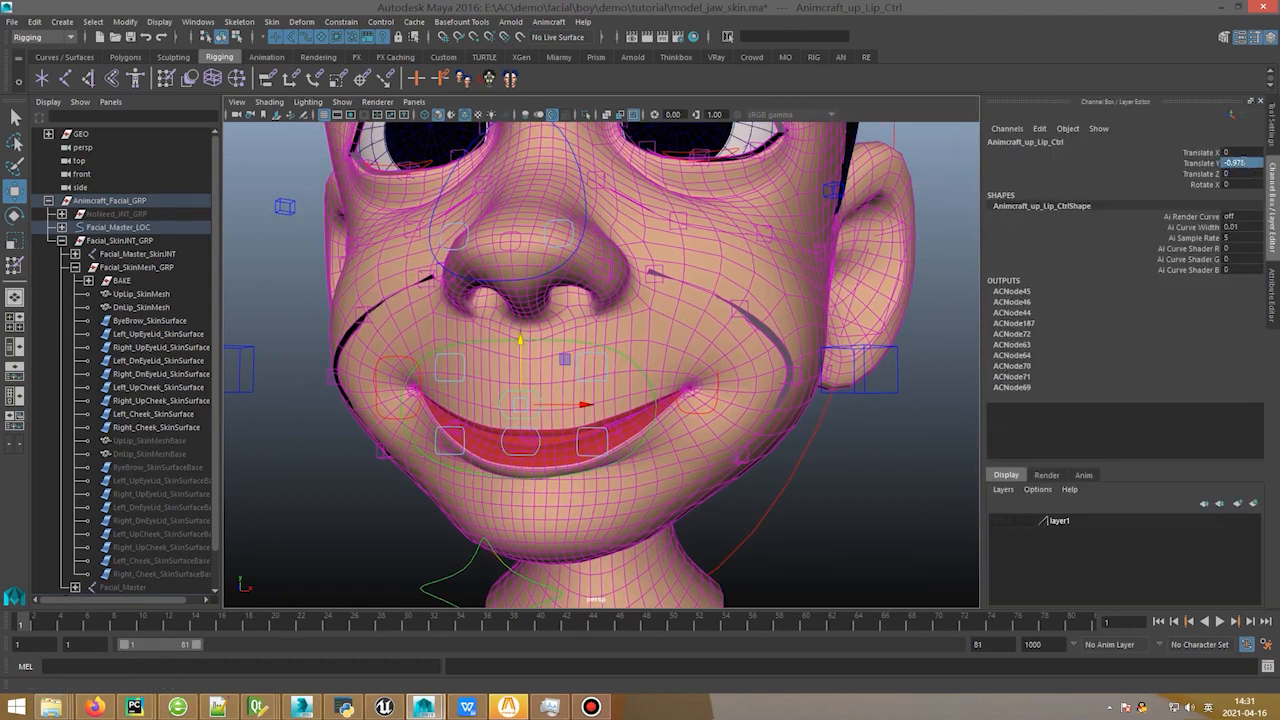
type("0")
key("Return")
Step: Frame the left mouth-corner control and test it by moving it outward
left_click(716, 399)
key("f")
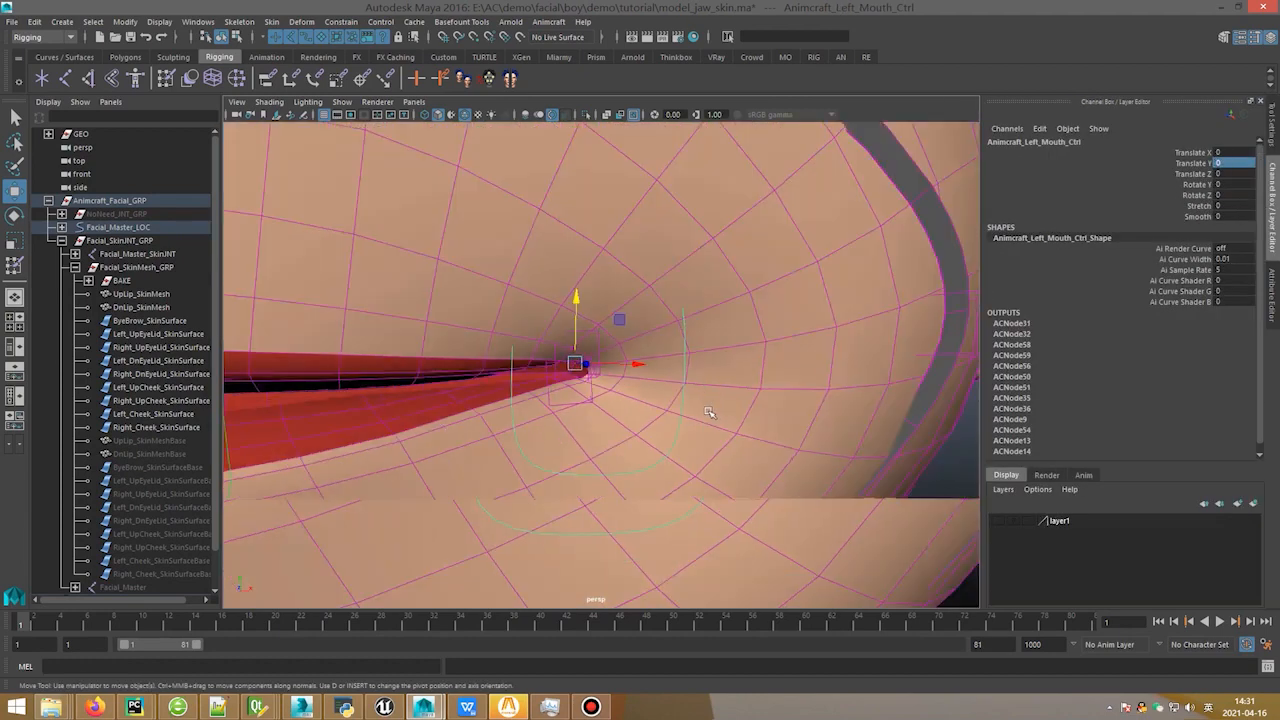
left_click_drag(644, 361, 924, 347)
left_click_drag(757, 351, 669, 324, "alt")
Step: Examine the head's skin weights around the left mouth corner from several angles in Paint Skin Weights
left_click(676, 332)
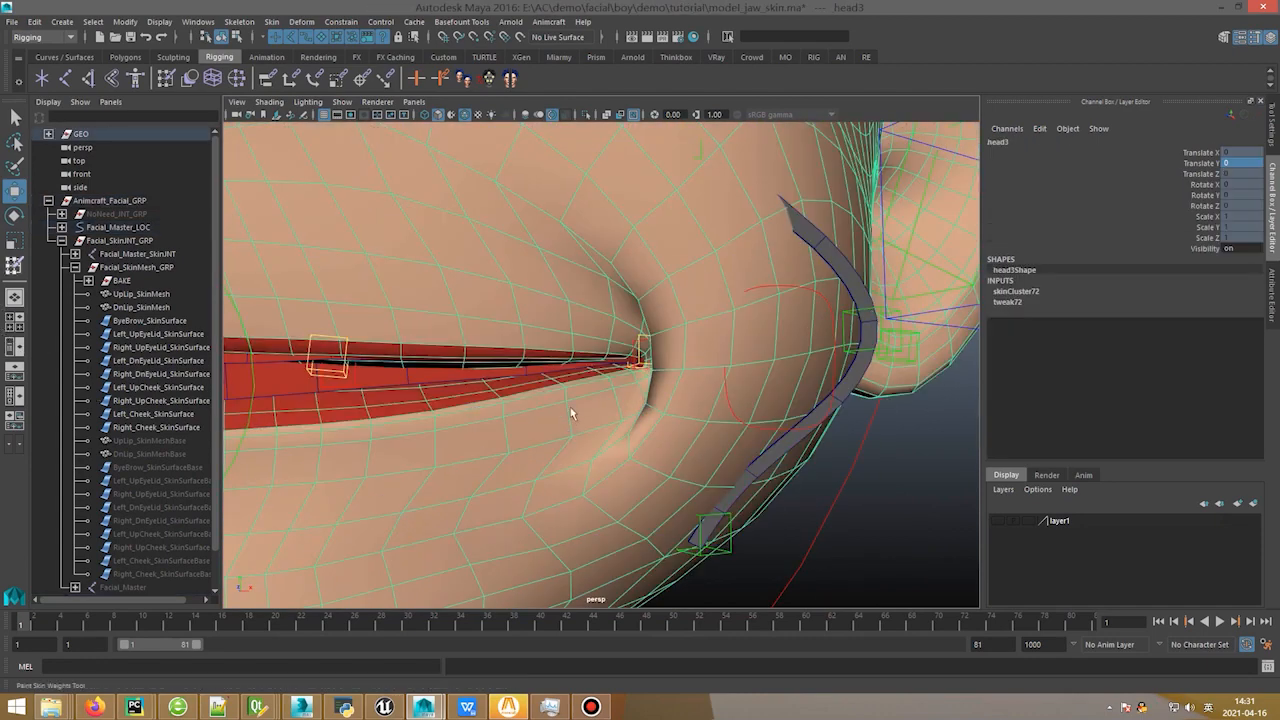
scroll(651, 351, "up", 3)
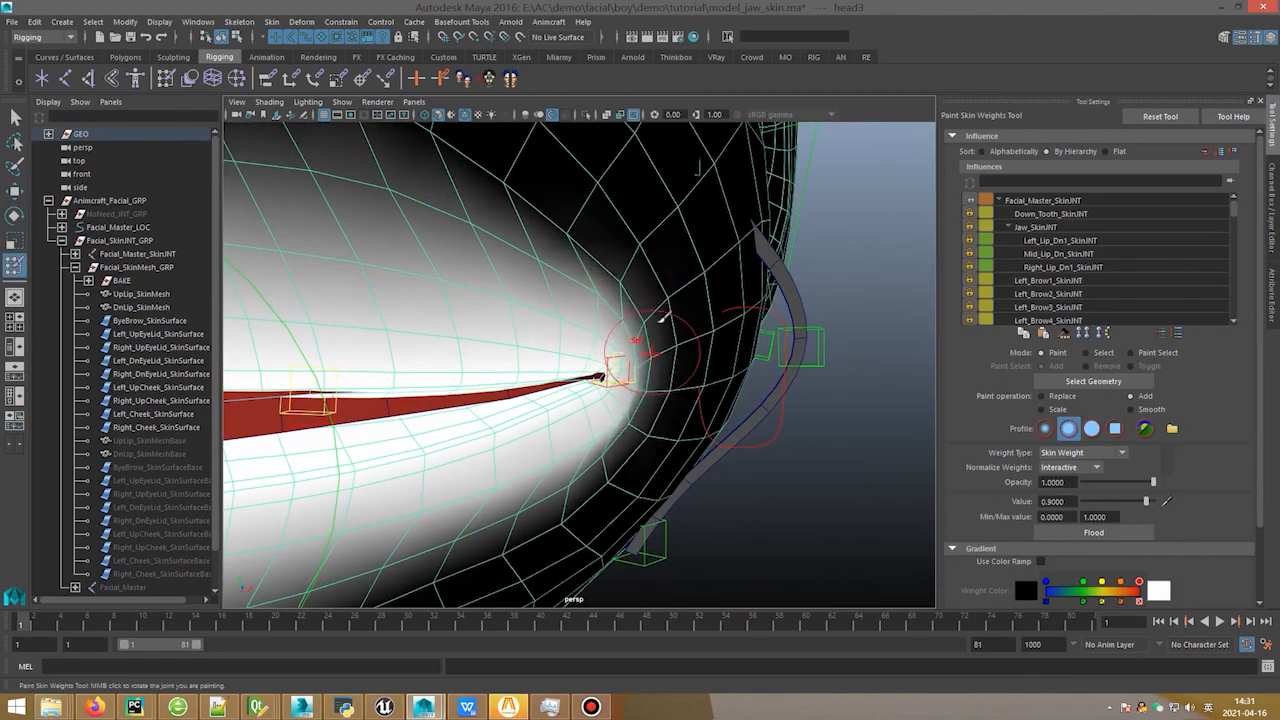
left_click_drag(660, 318, 600, 470, "alt")
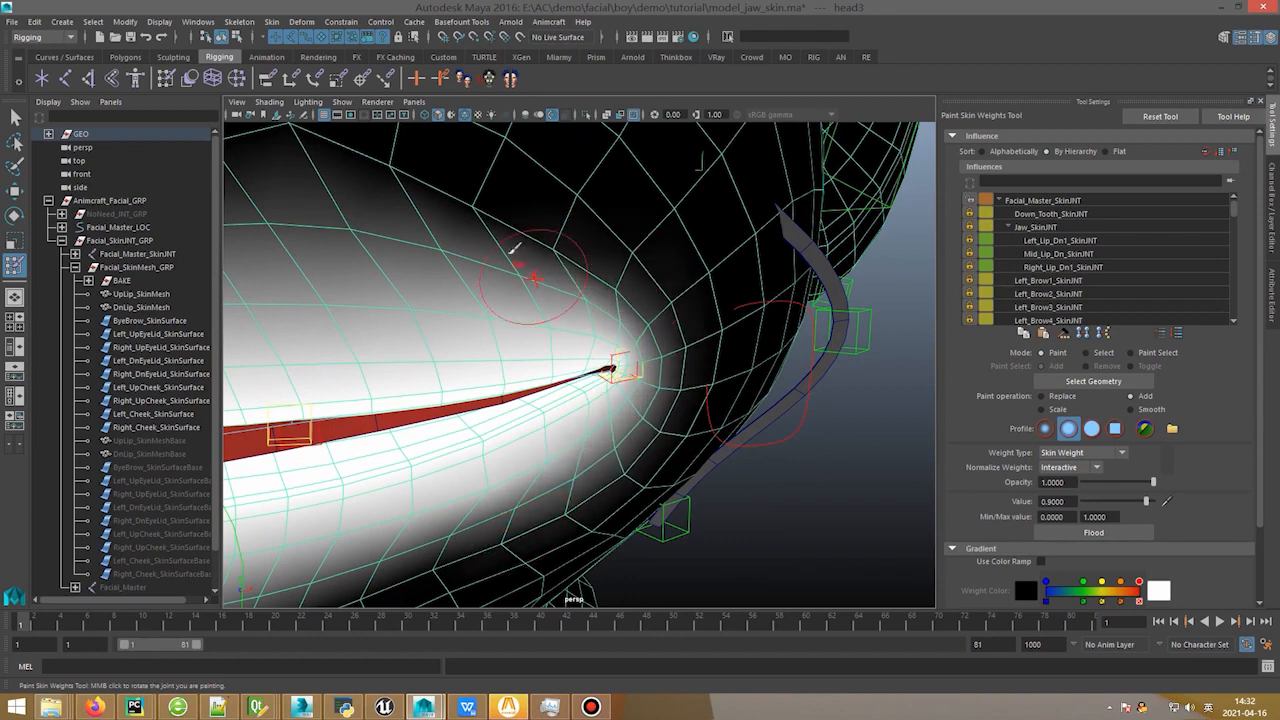
mouse_move(608, 251)
left_mouse_down("alt")
mouse_move(486, 243)
mouse_move(586, 263)
mouse_move(623, 289)
mouse_move(645, 368)
mouse_move(608, 327)
left_mouse_up("alt")
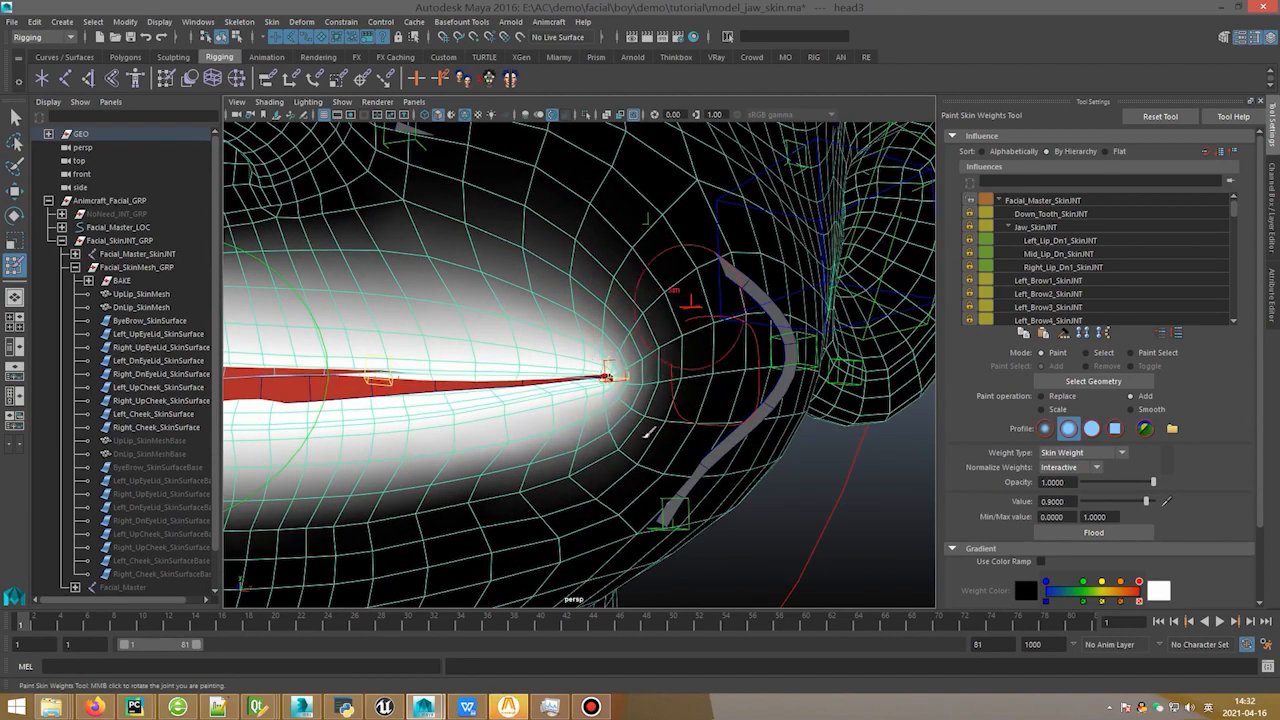
left_click_drag(712, 352, 664, 378, "alt")
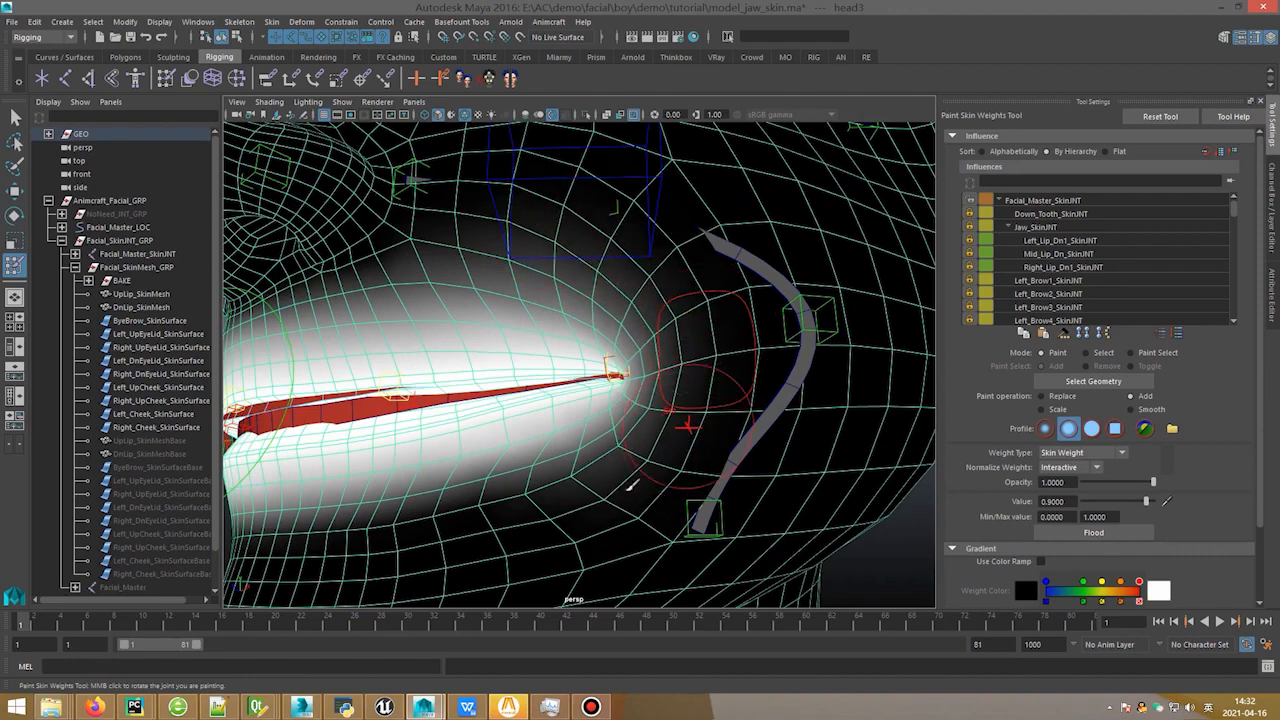
left_click_drag(700, 515, 657, 434, "alt")
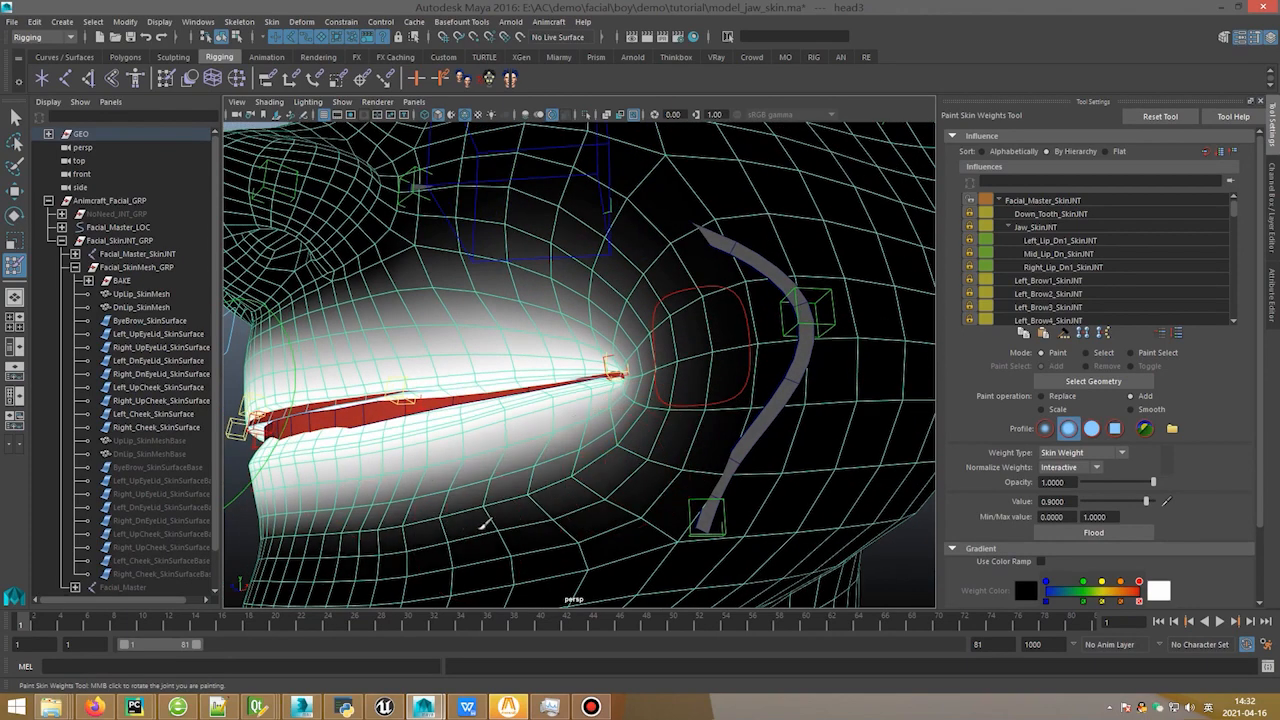
mouse_move(635, 510)
left_mouse_down("alt")
mouse_move(669, 337)
mouse_move(692, 376)
left_mouse_up("alt")
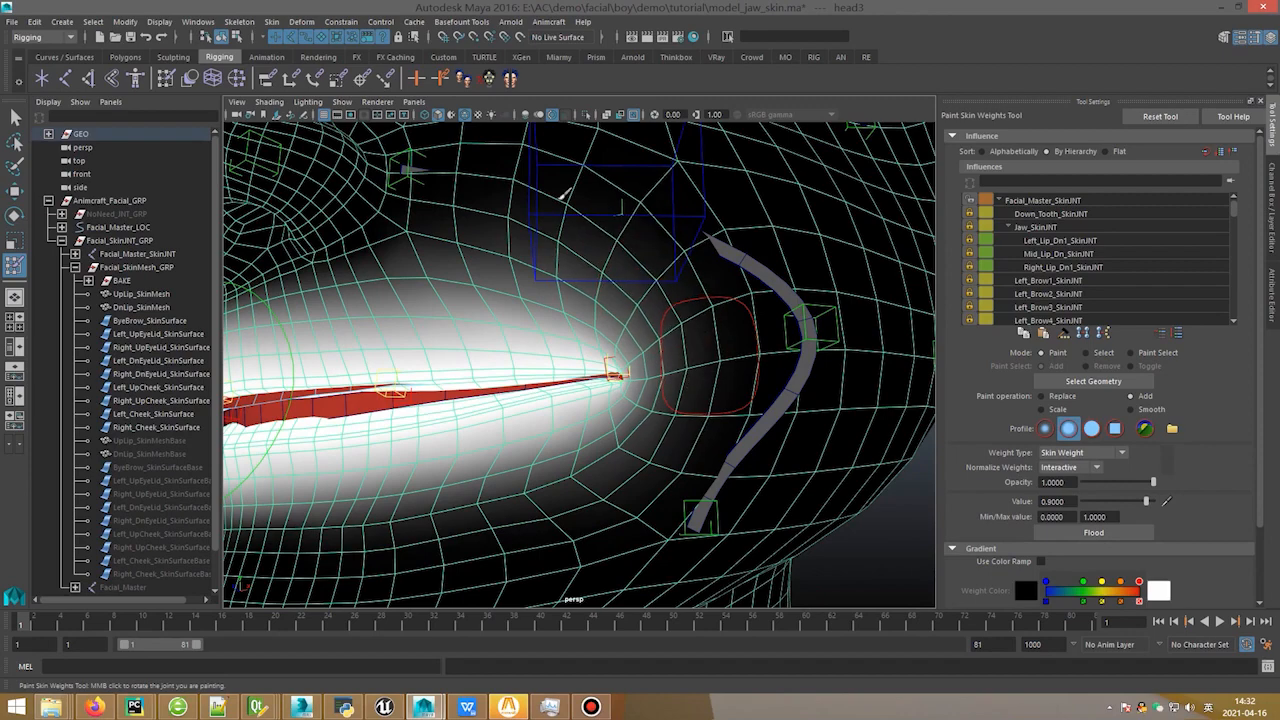
left_click_drag(697, 331, 686, 318, "alt")
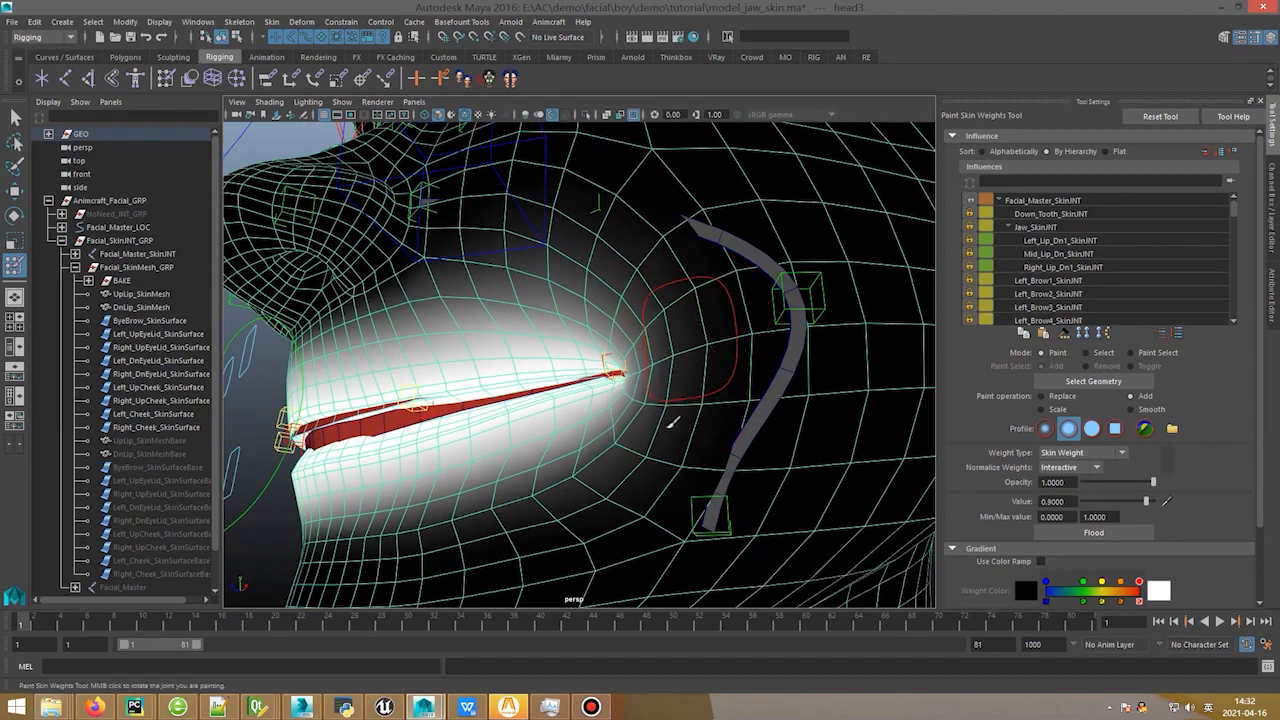
mouse_move(694, 380)
left_mouse_down("alt")
mouse_move(749, 456)
mouse_move(763, 409)
left_mouse_up("alt")
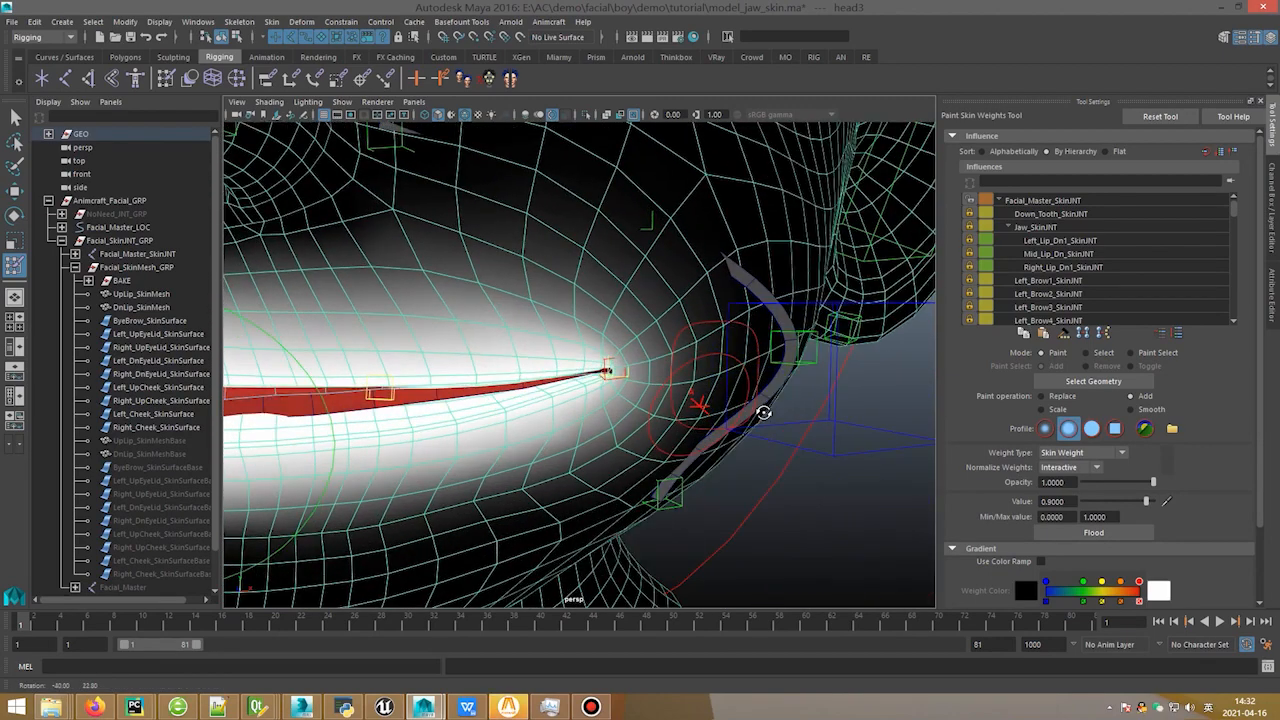
key("q")
Step: Test the left mouth-corner control by raising it into a one-sided smile
mouse_move(843, 374)
left_mouse_down("alt")
mouse_move(726, 394)
mouse_move(650, 455)
mouse_move(630, 425)
mouse_move(665, 470)
mouse_move(644, 390)
mouse_move(688, 428)
left_mouse_up("alt")
scroll(644, 390, "down", 2)
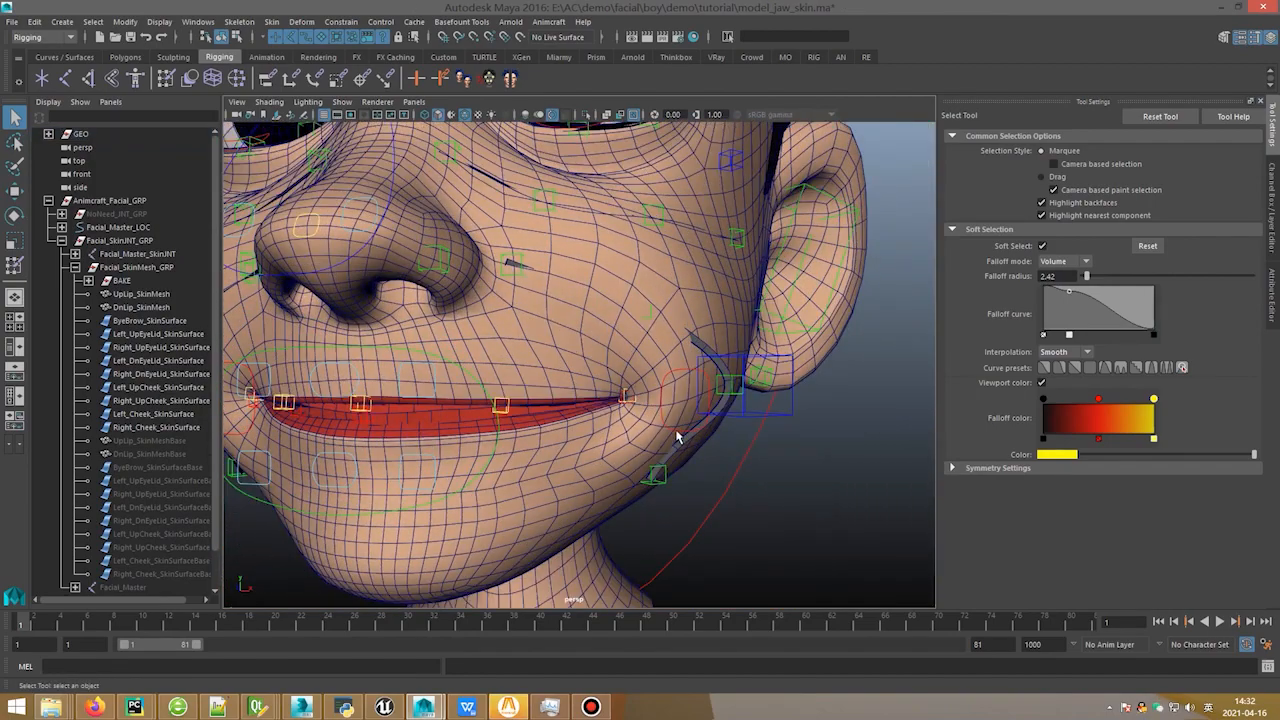
left_click(676, 432)
key("w")
left_click(688, 369)
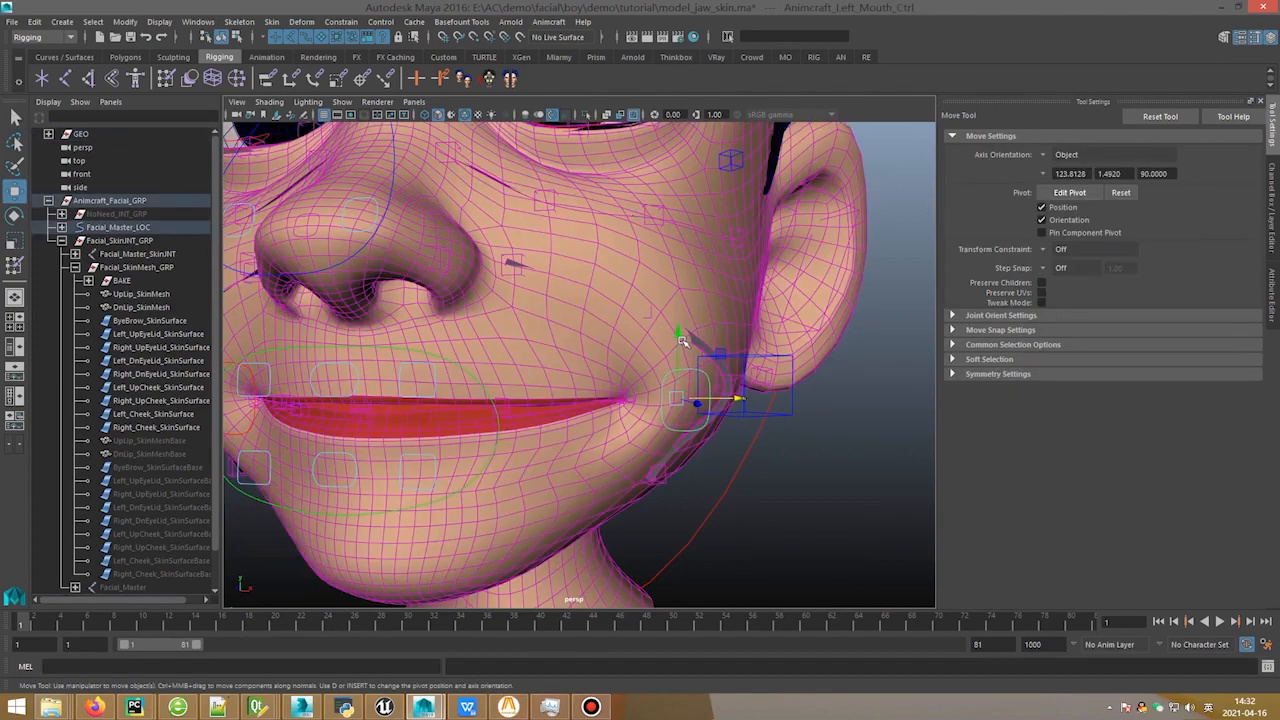
left_click_drag(684, 330, 712, 168)
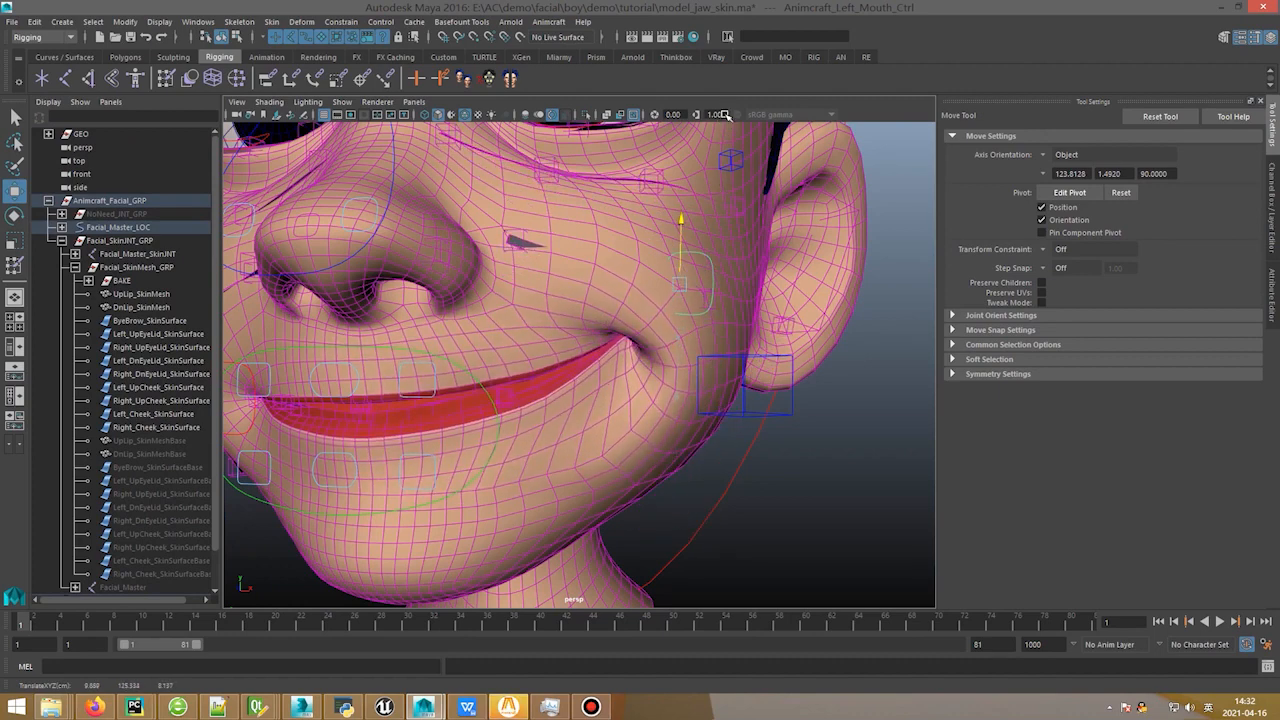
mouse_move(726, 115)
left_mouse_down()
mouse_move(724, 143)
mouse_move(726, 114)
left_mouse_up()
Step: Lock Facial_Master_SkinJNT on the head, inspect the Jaw_SkinJNT weights, and make UpLip_SkinMesh the active influence again
mouse_move(592, 438)
left_mouse_down("alt")
mouse_move(603, 411)
mouse_move(633, 438)
mouse_move(588, 428)
left_mouse_up("alt")
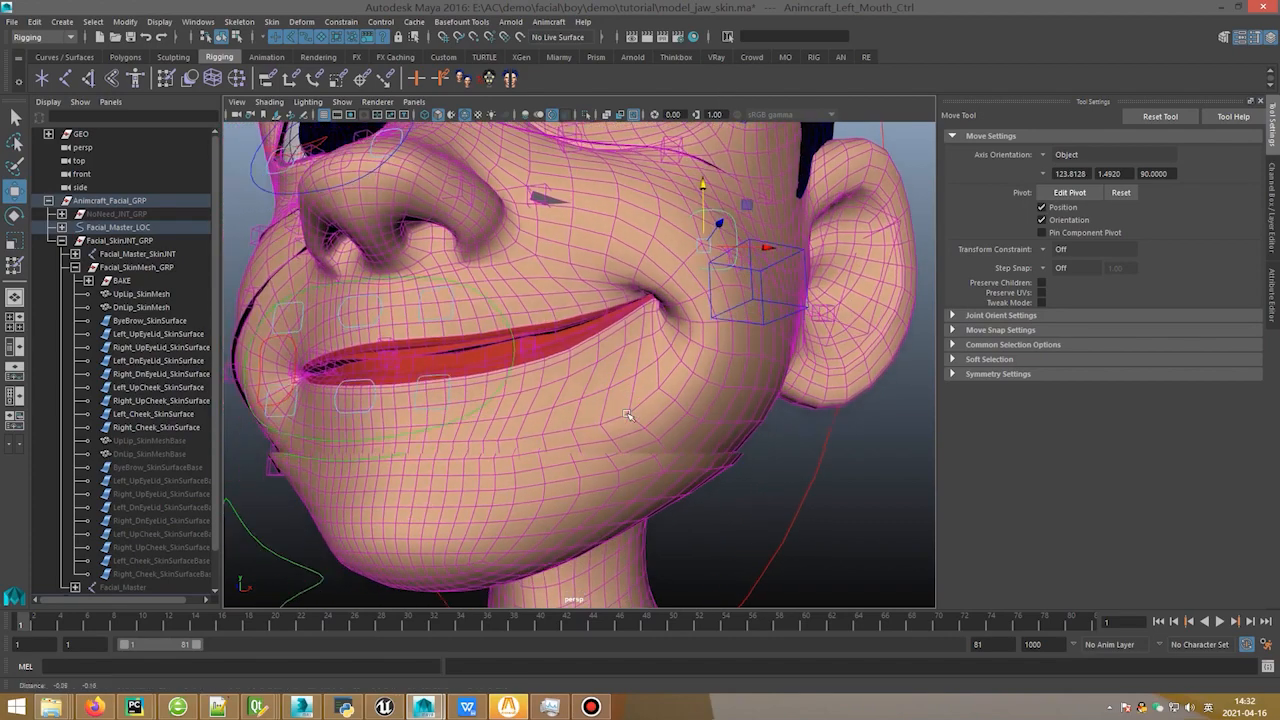
right_click_drag(588, 428, 668, 408, "alt")
left_click(668, 408)
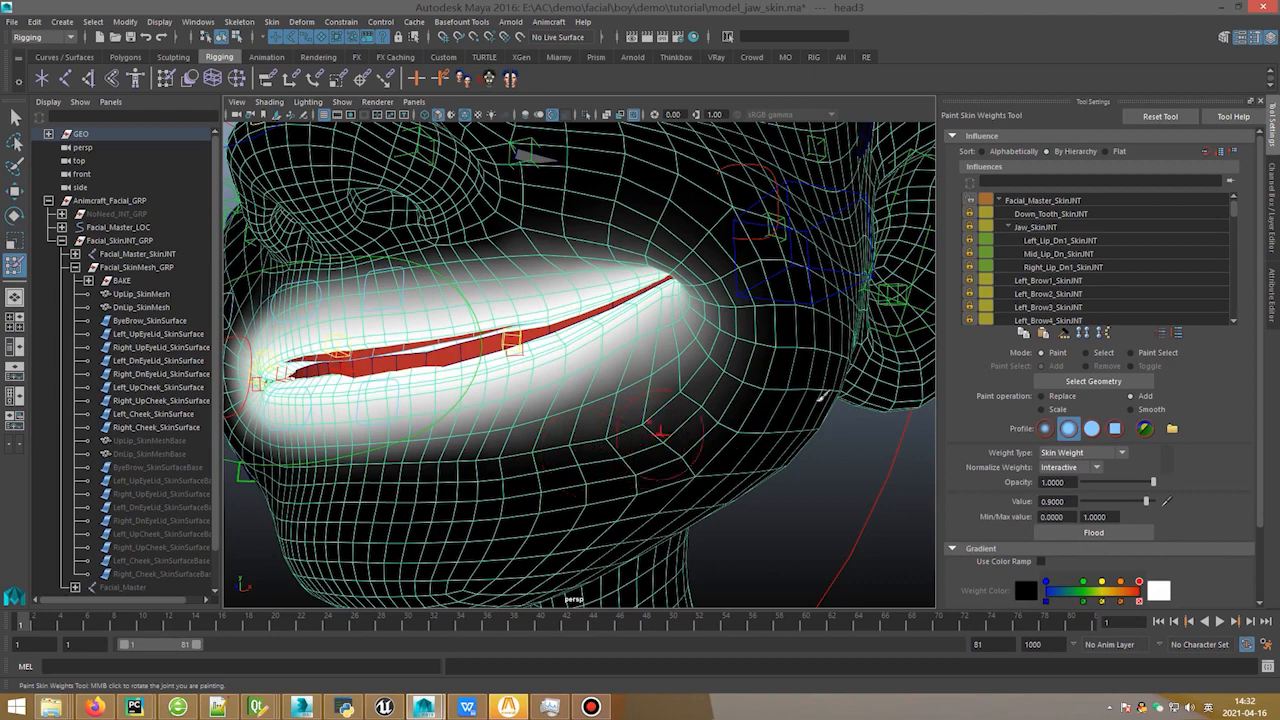
left_click(1035, 228)
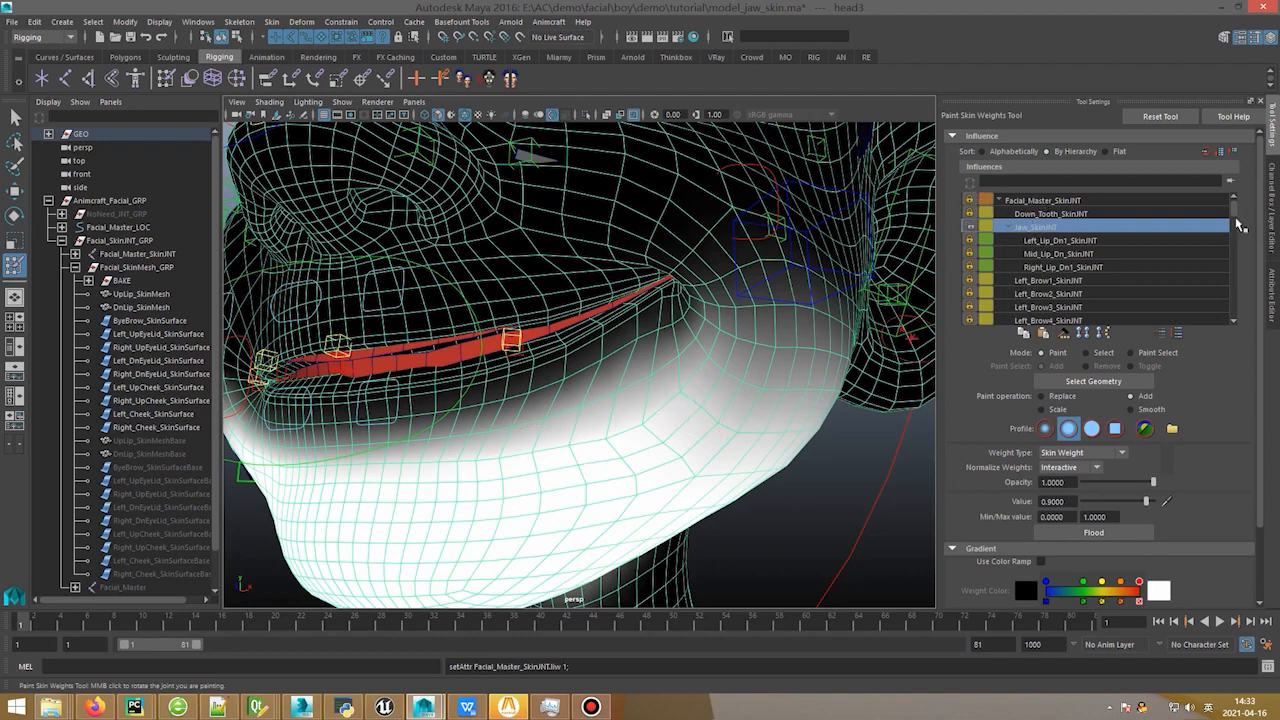
scroll(1237, 258, "down", 10)
left_click(1085, 320)
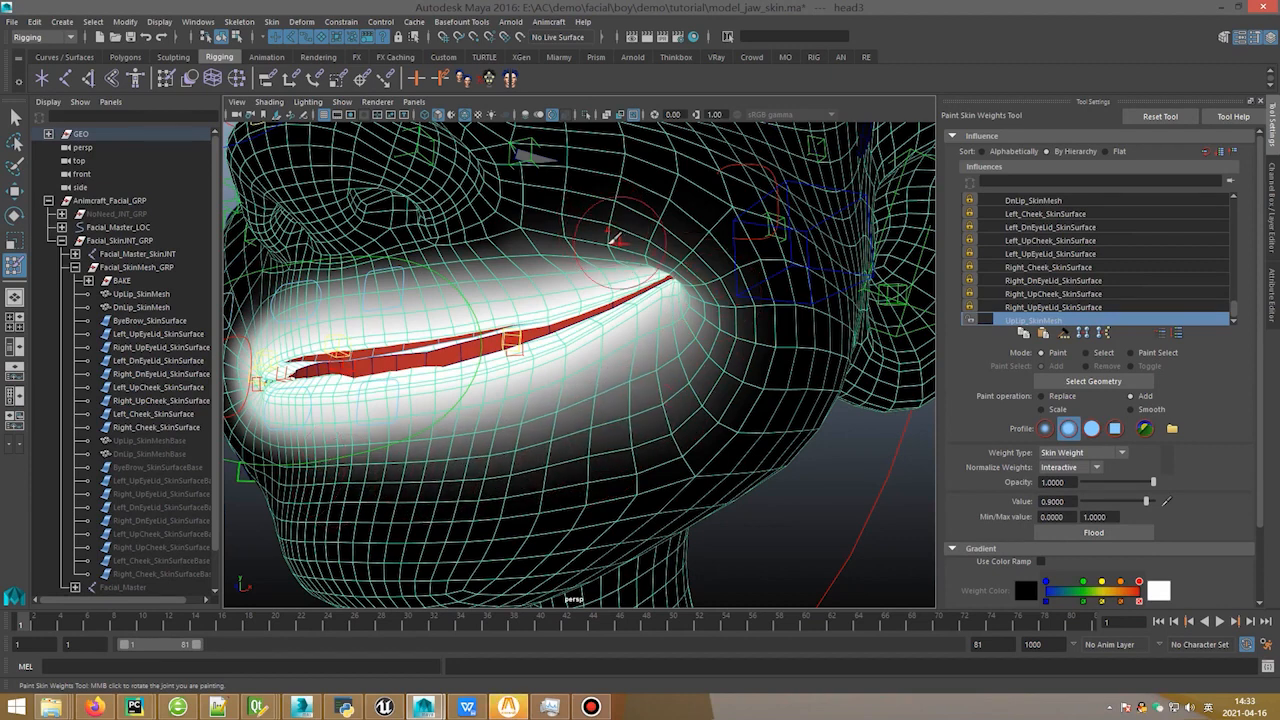
left_click_drag(544, 249, 600, 255, "alt")
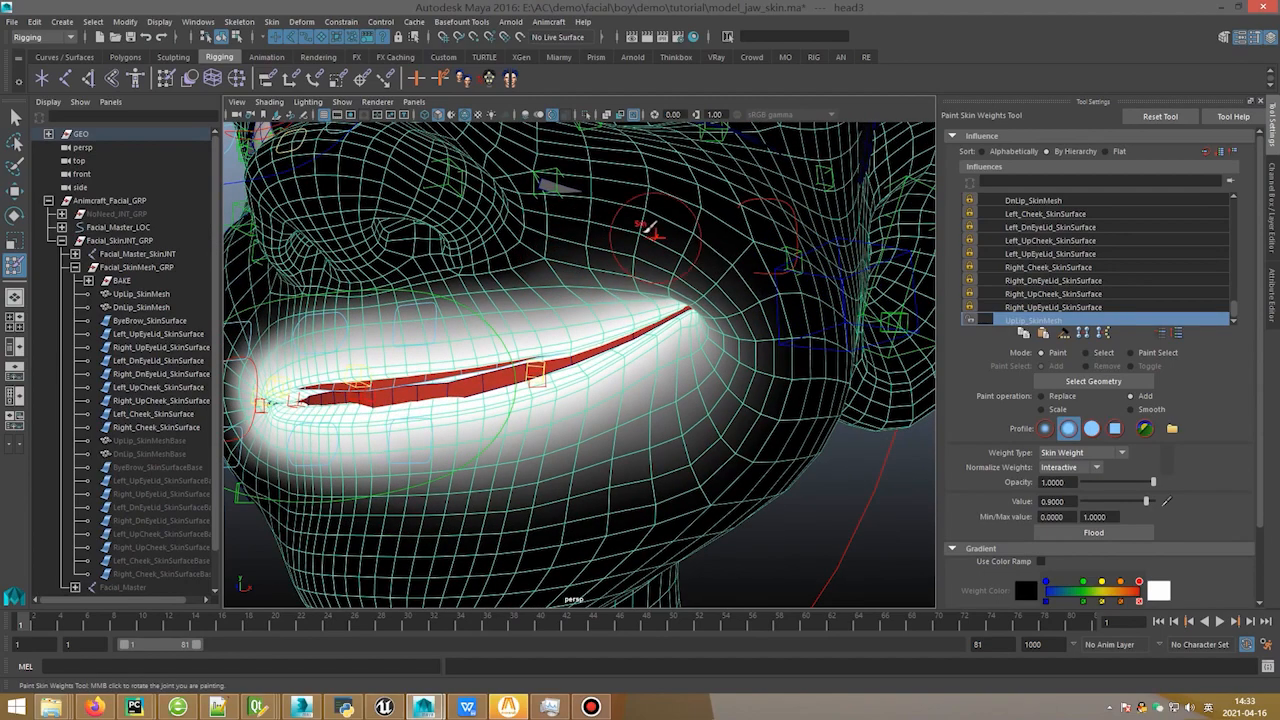
scroll(770, 313, "down", 6)
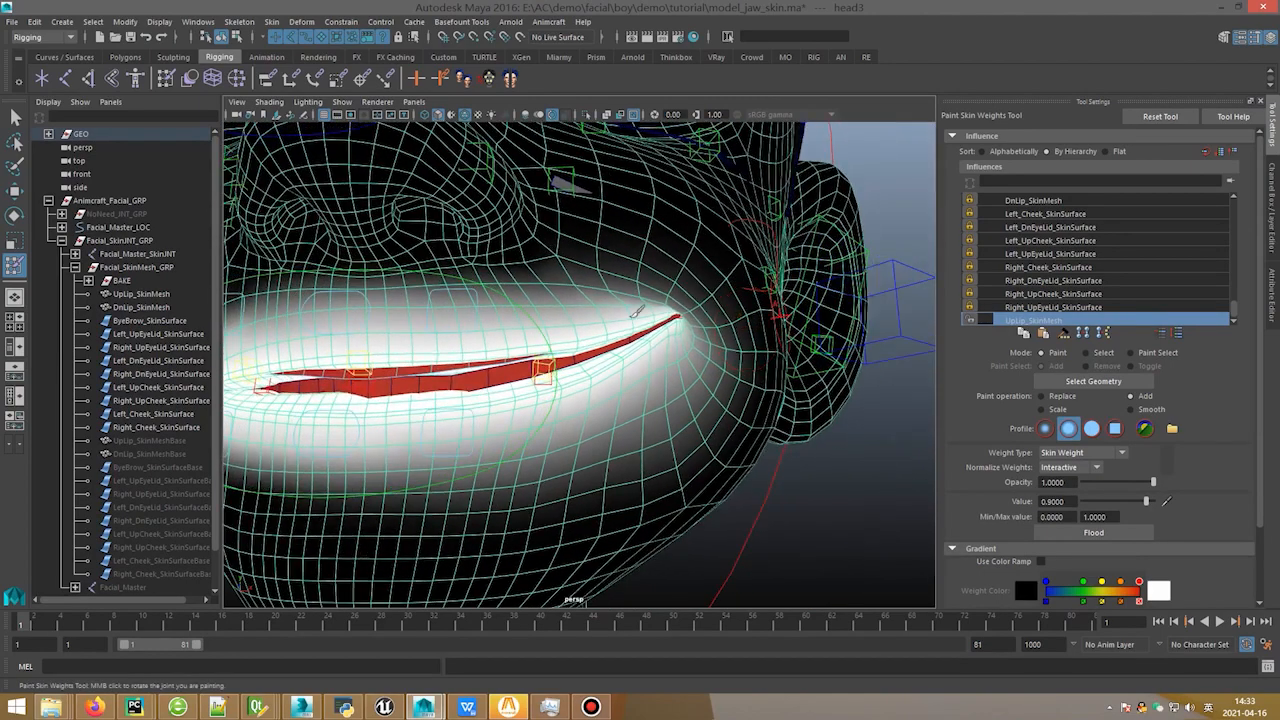
key("q")
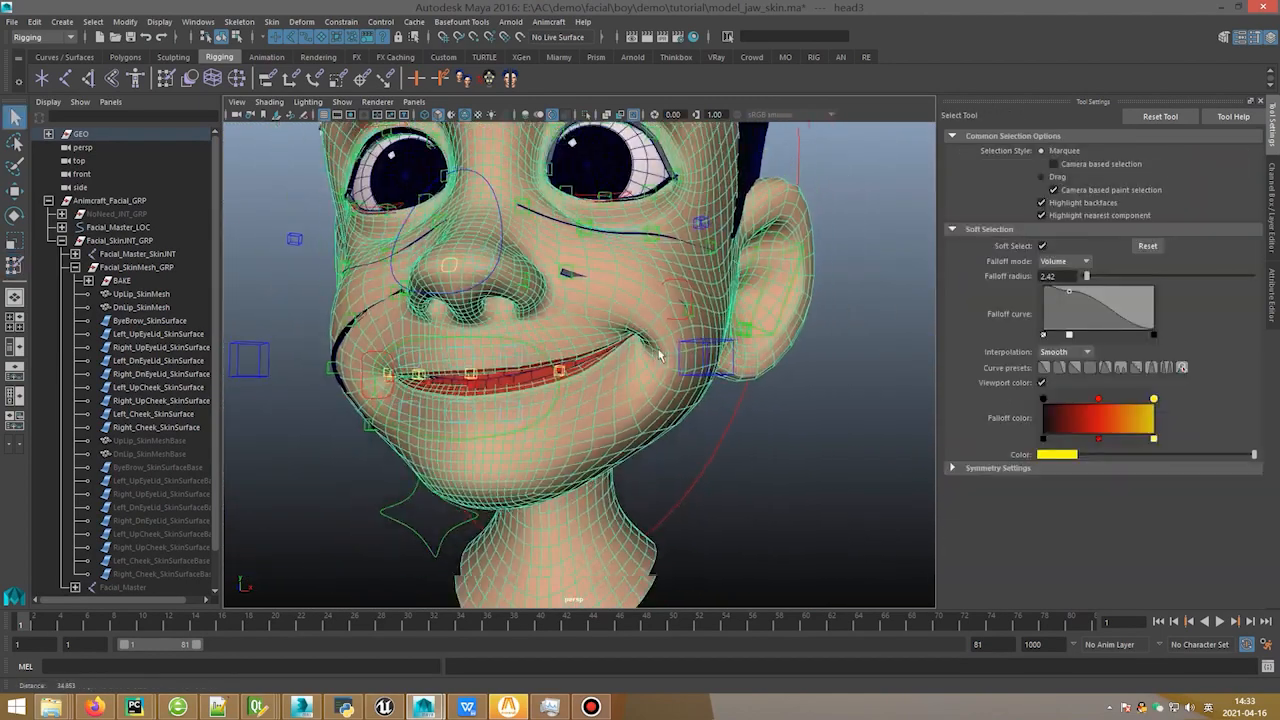
Step: Bring the left mouth-corner control back to the resting corner of the mouth
left_click_drag(659, 355, 683, 310, "alt")
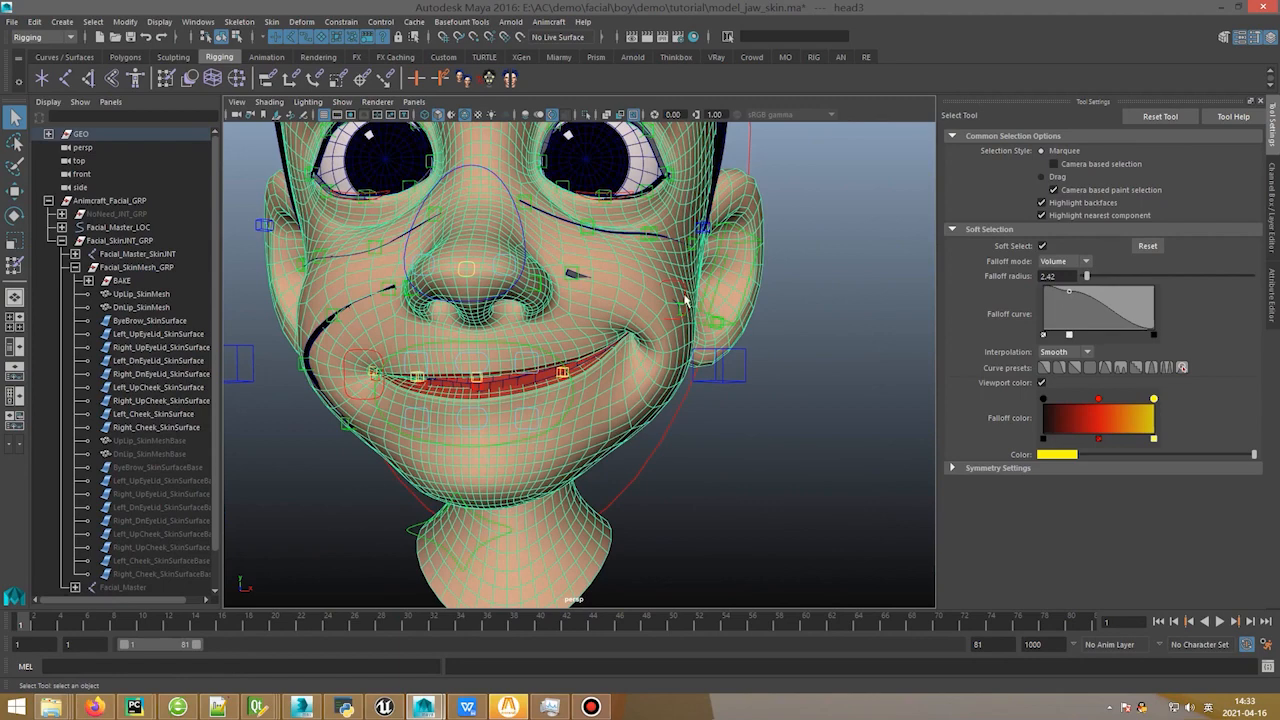
left_click(686, 298)
key("w")
left_click_drag(705, 257, 646, 252)
right_click_drag(655, 317, 700, 311, "alt")
left_click_drag(700, 311, 625, 294, "alt")
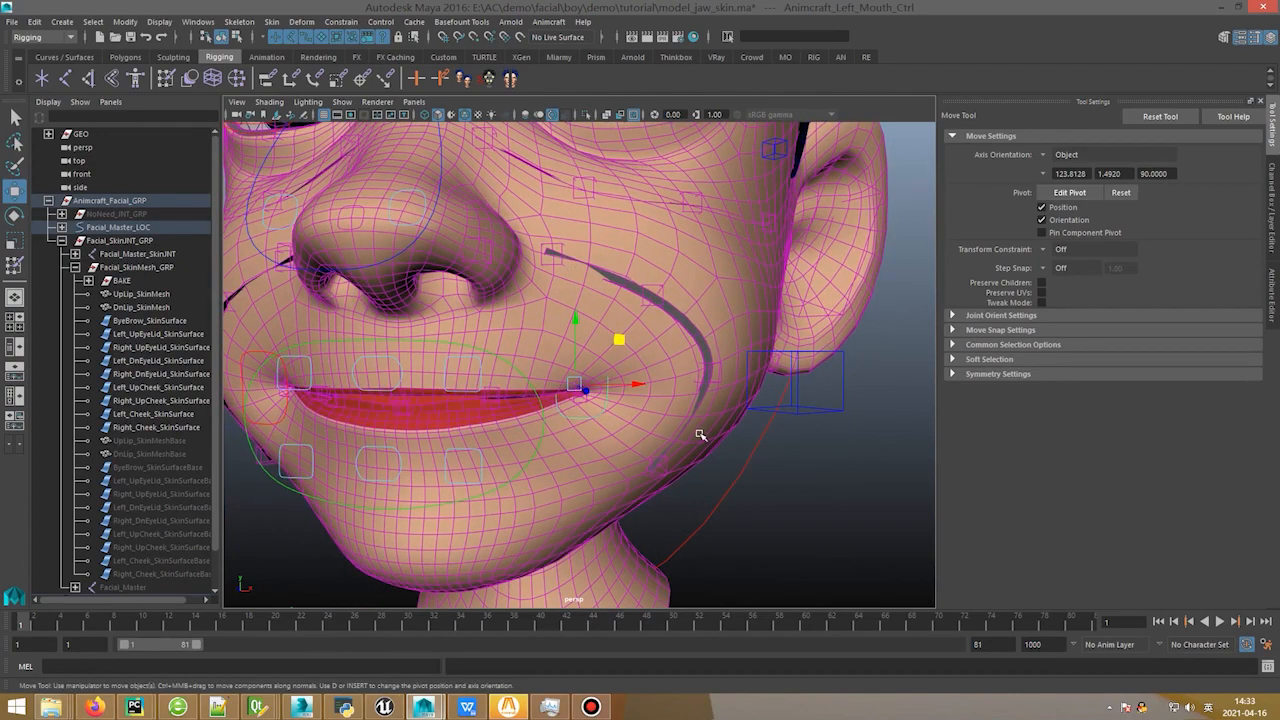
Step: Test the left mouth-corner control by moving it up and outward, and return it to the mouth corner
left_click_drag(700, 435, 625, 258, "alt")
left_click_drag(658, 318, 600, 286, "alt")
left_click_drag(620, 340, 754, 235)
left_click_drag(755, 178, 759, 179)
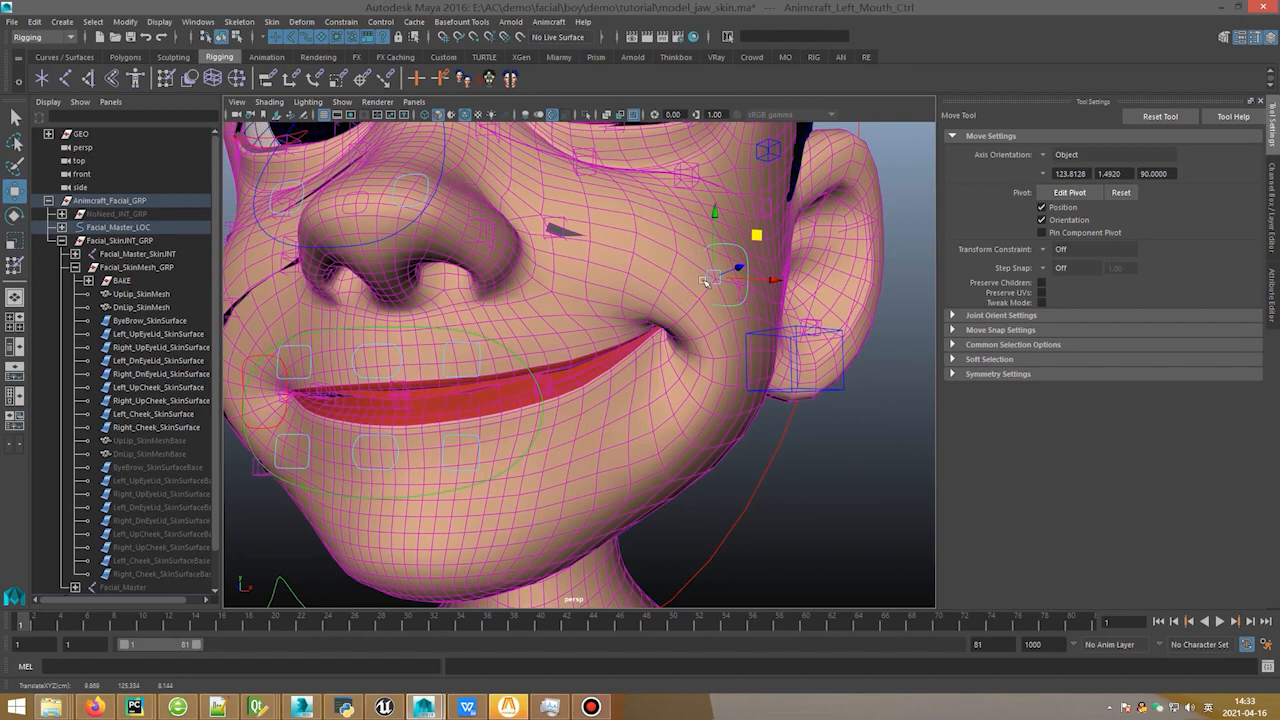
left_click_drag(752, 237, 662, 337)
Step: Inspect Left_Cheek_SkinSurface beside the mouth, and test the left mouth-corner control by moving it up and outward into a smile
left_click(667, 325)
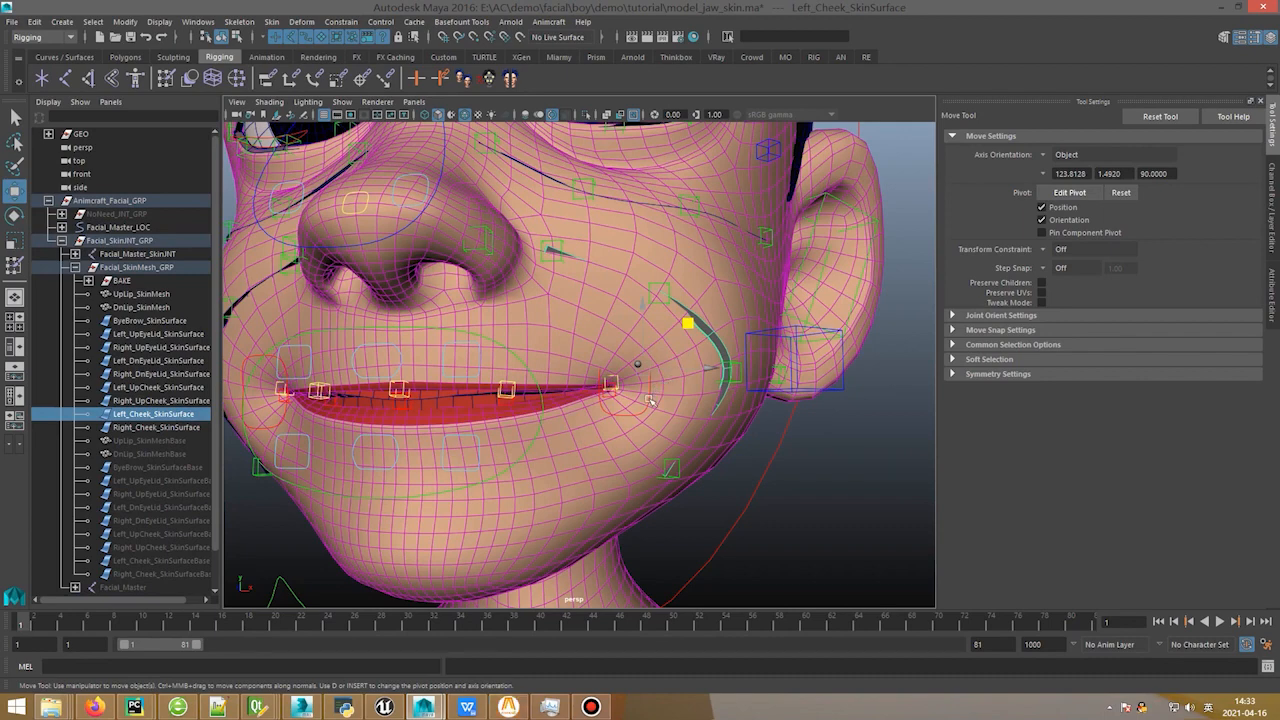
left_click_drag(665, 392, 672, 391, "alt")
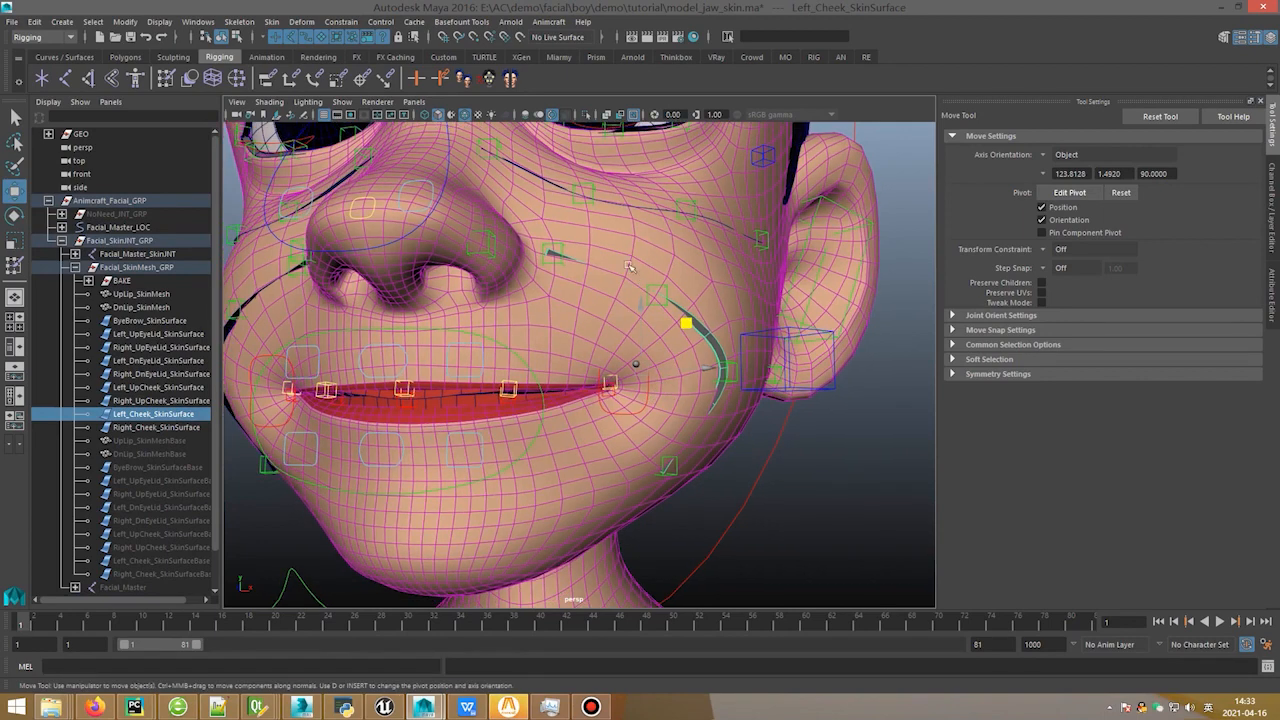
left_click(650, 391)
left_click(648, 392)
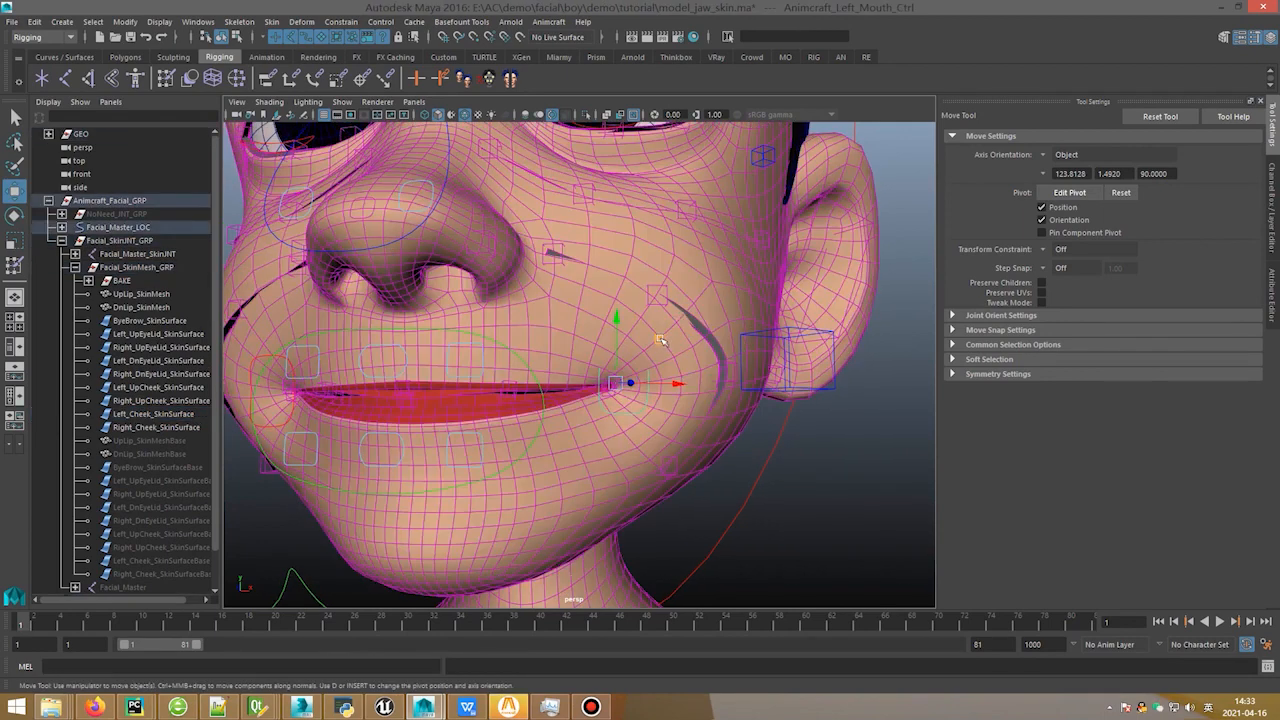
left_click_drag(660, 341, 741, 236)
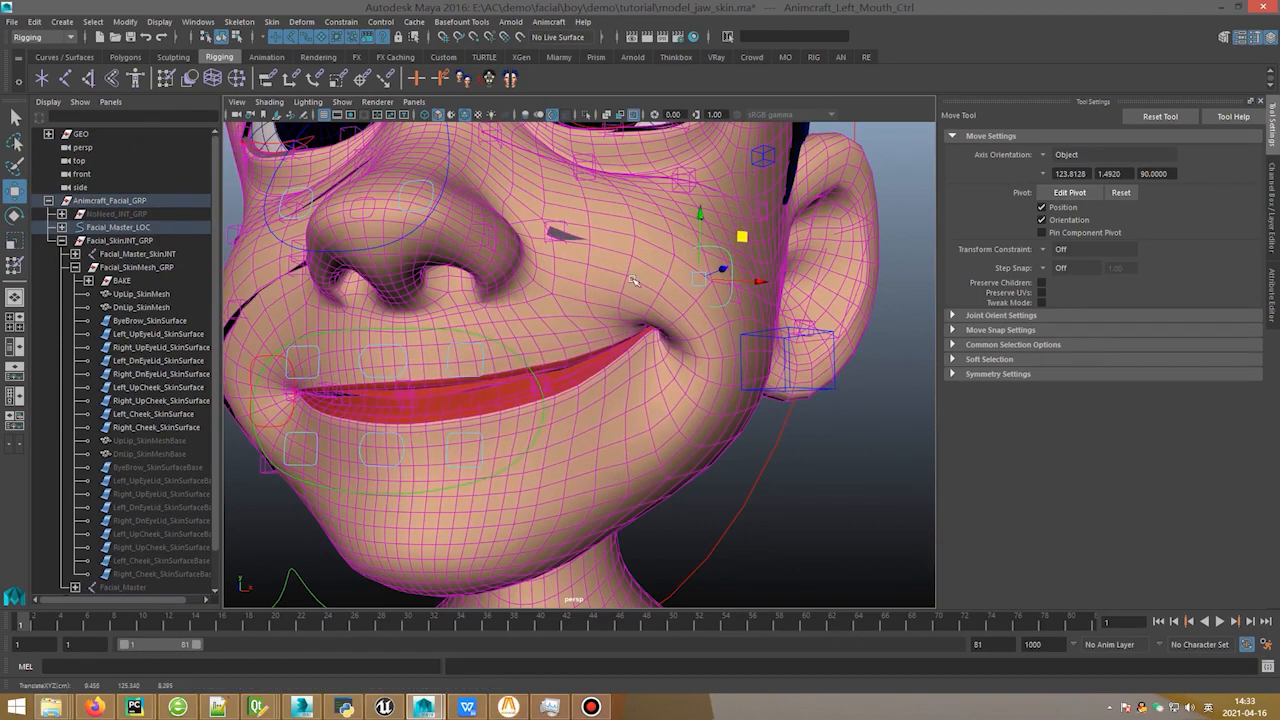
left_click_drag(669, 296, 588, 367, "alt")
Step: Reset the left mouth-corner control by setting its Translate X and Translate Y to 0
left_click(777, 316)
left_click(657, 288)
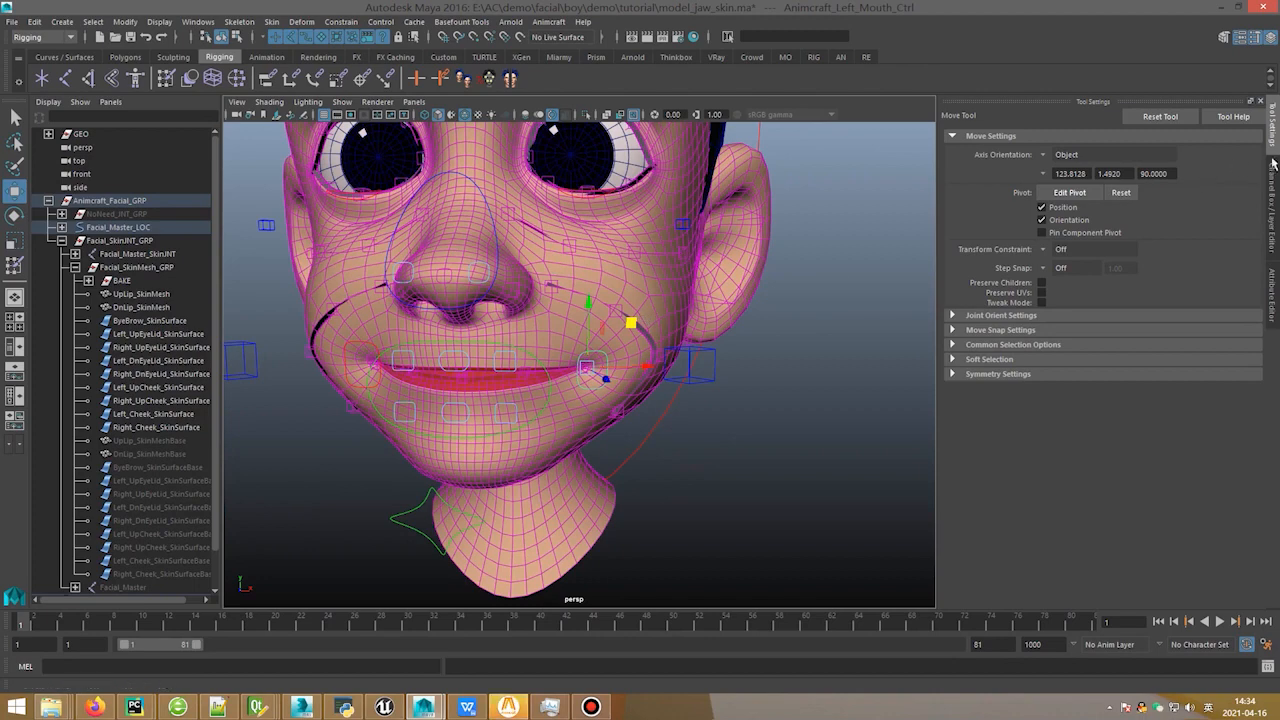
left_click(1273, 190)
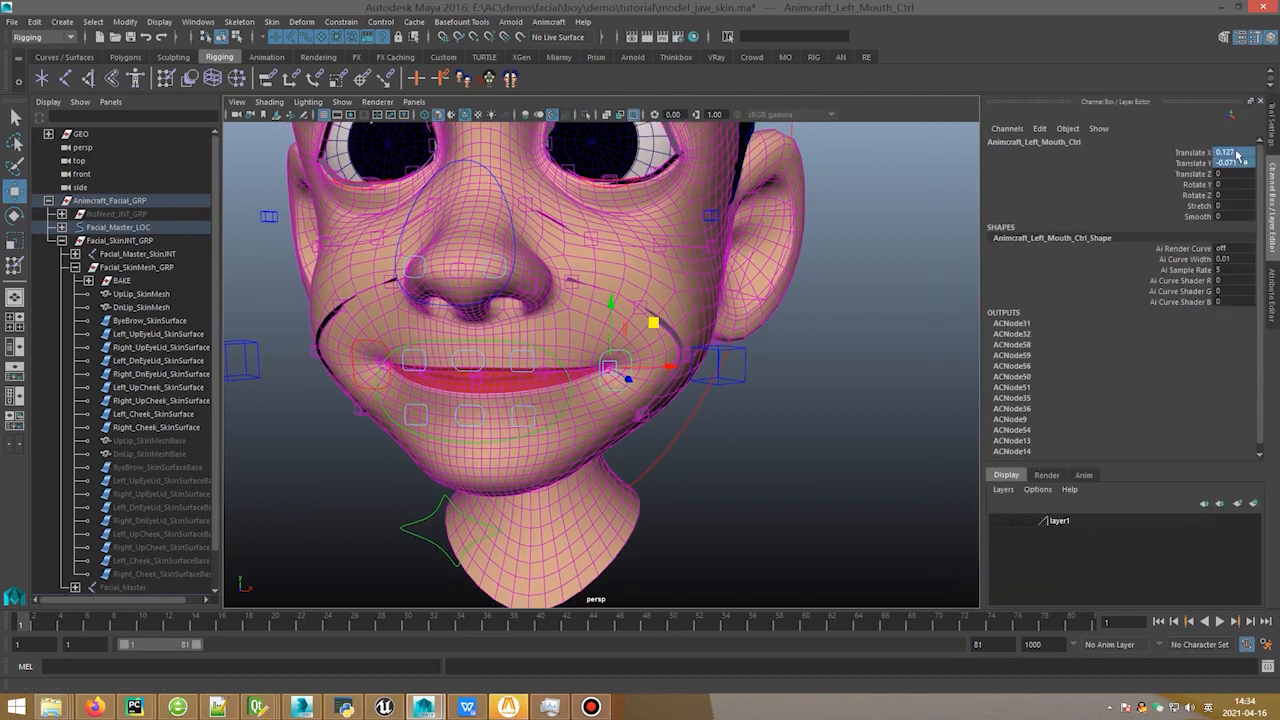
type("0")
key("Return")
Step: Test the left mouth-corner control's upward movement once more at close range, and return it to its zero position
right_click_drag(590, 382, 657, 356, "alt")
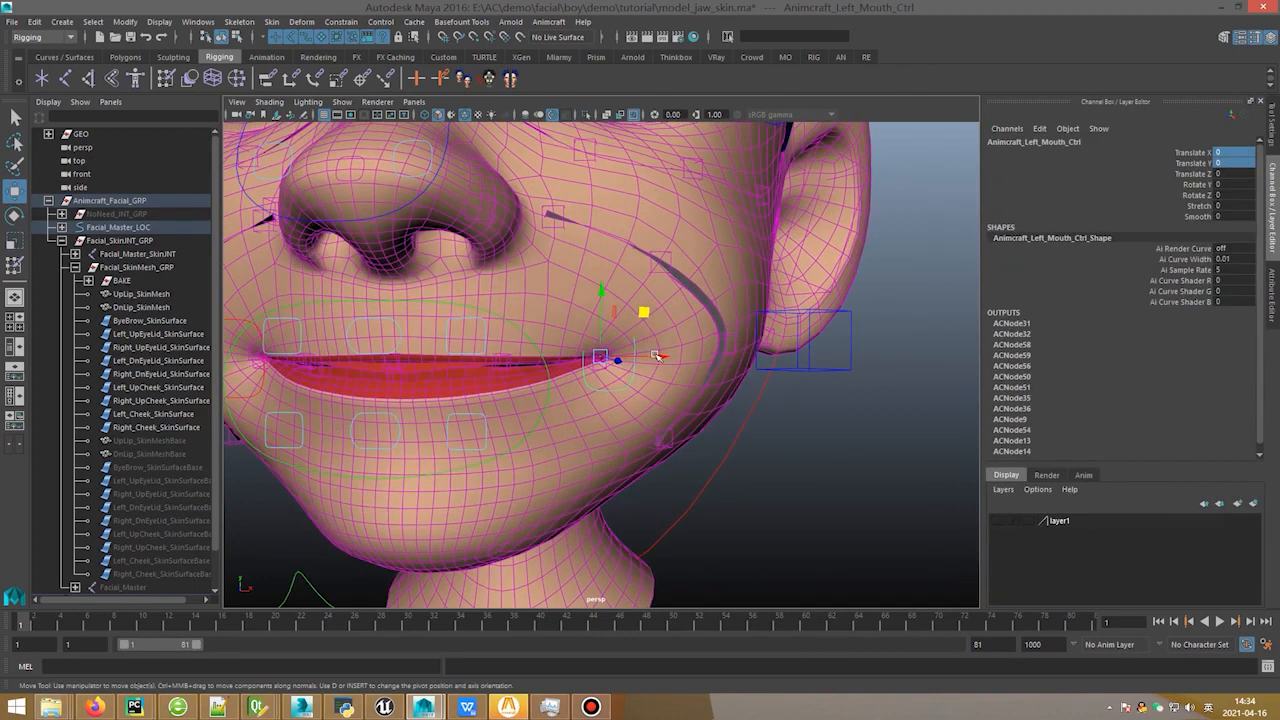
left_click_drag(645, 315, 641, 233)
left_click_drag(697, 152, 672, 366)
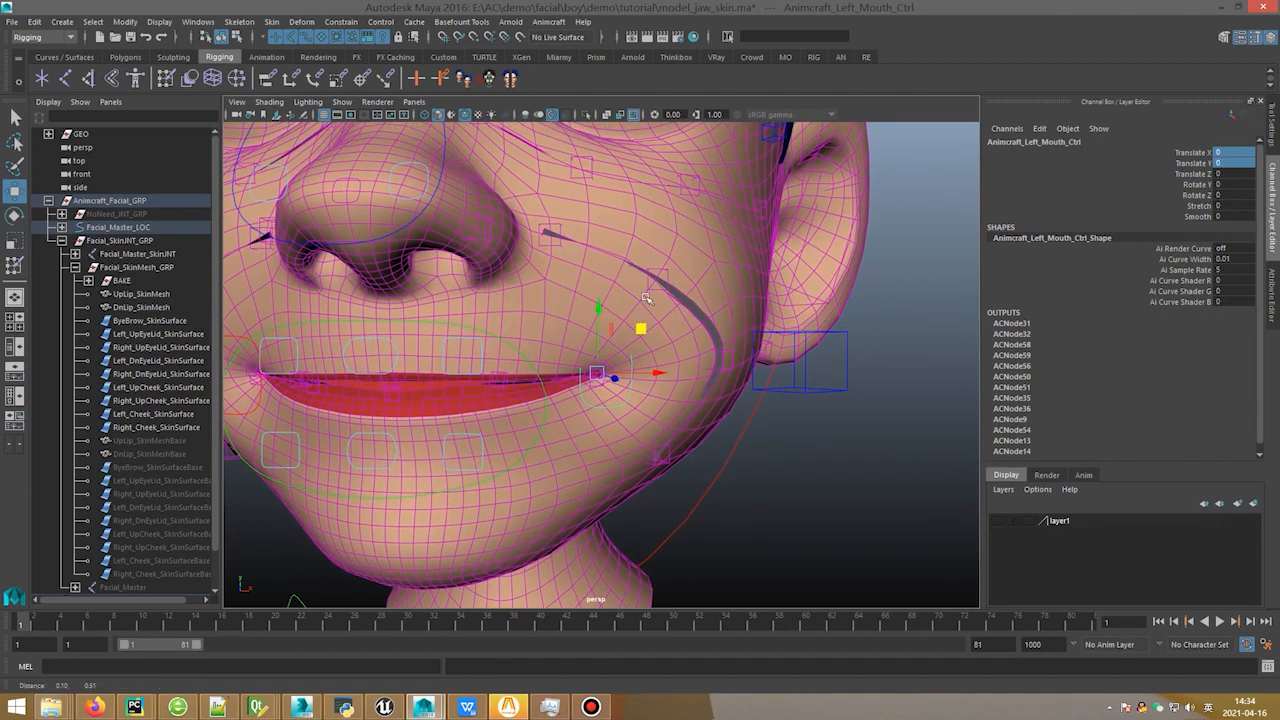
Step: Soft-select the head mesh edges that follow the left cheek skin surface from beside the nose down to the jaw
key("q")
left_click(627, 218)
left_click_drag(627, 218, 717, 277, "alt")
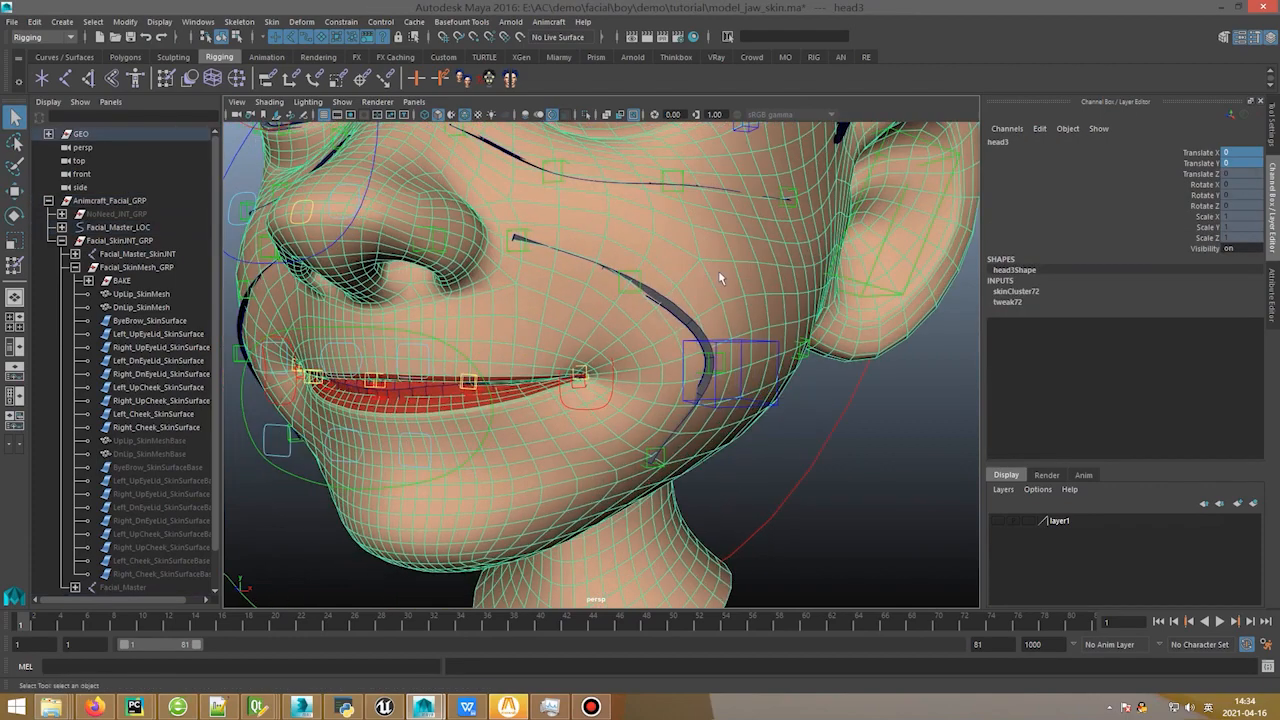
right_click(717, 277)
left_click(655, 273)
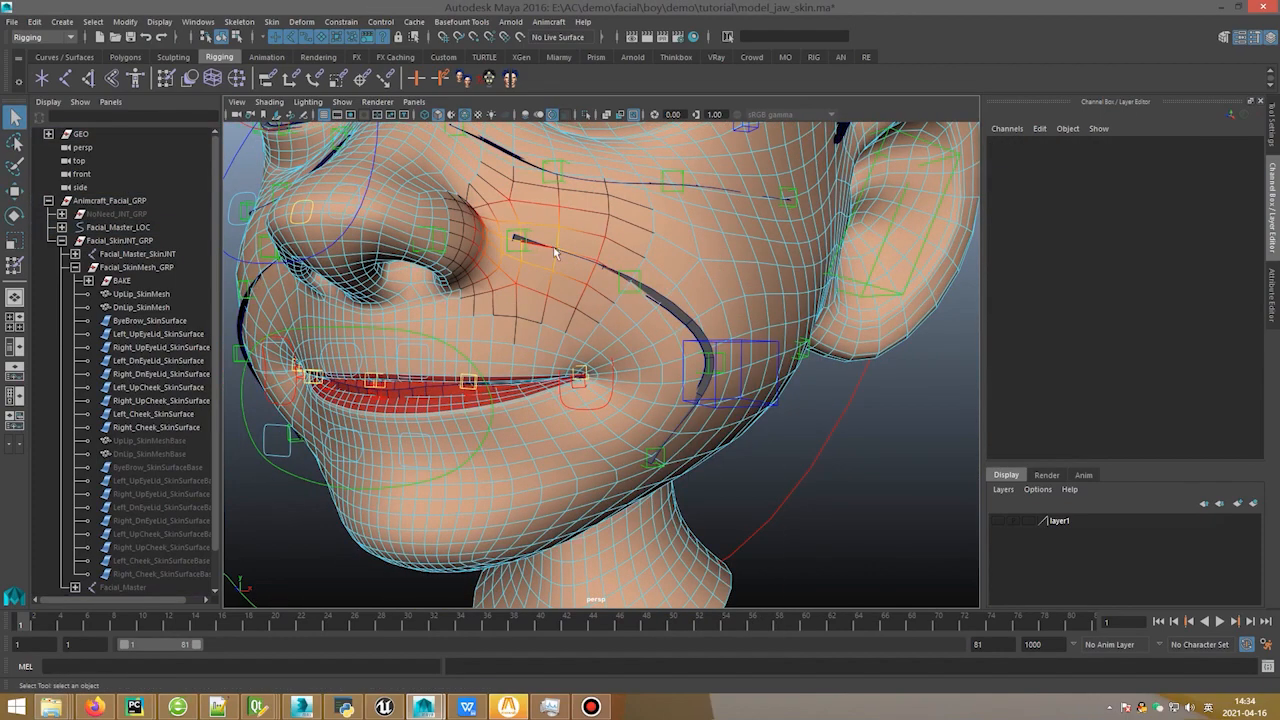
left_click_drag(555, 253, 596, 268)
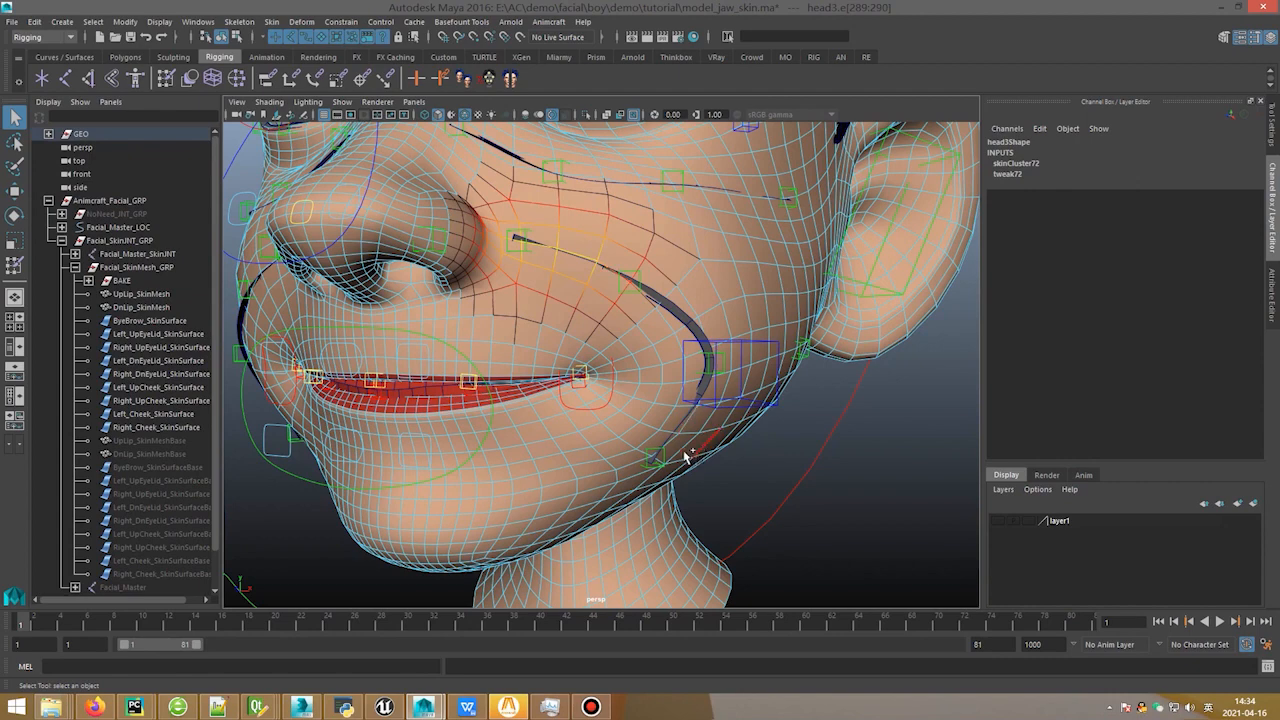
left_click_drag(657, 457, 657, 458)
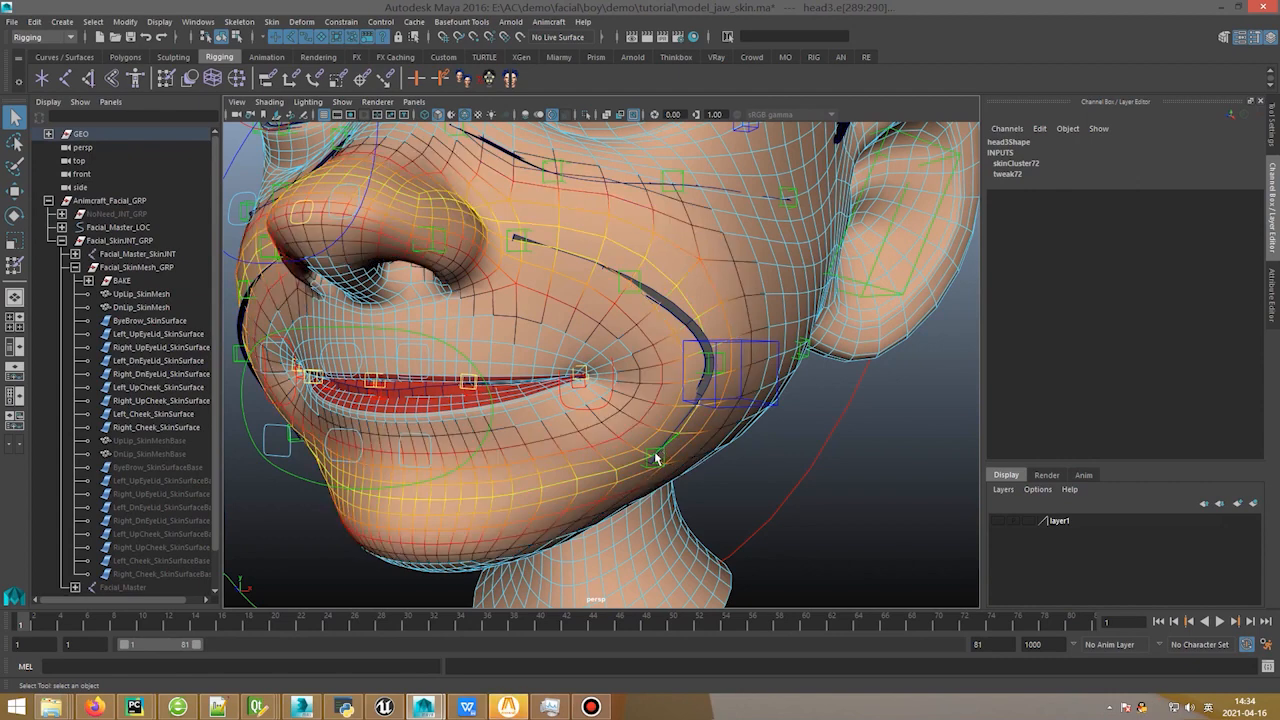
double_click(656, 455)
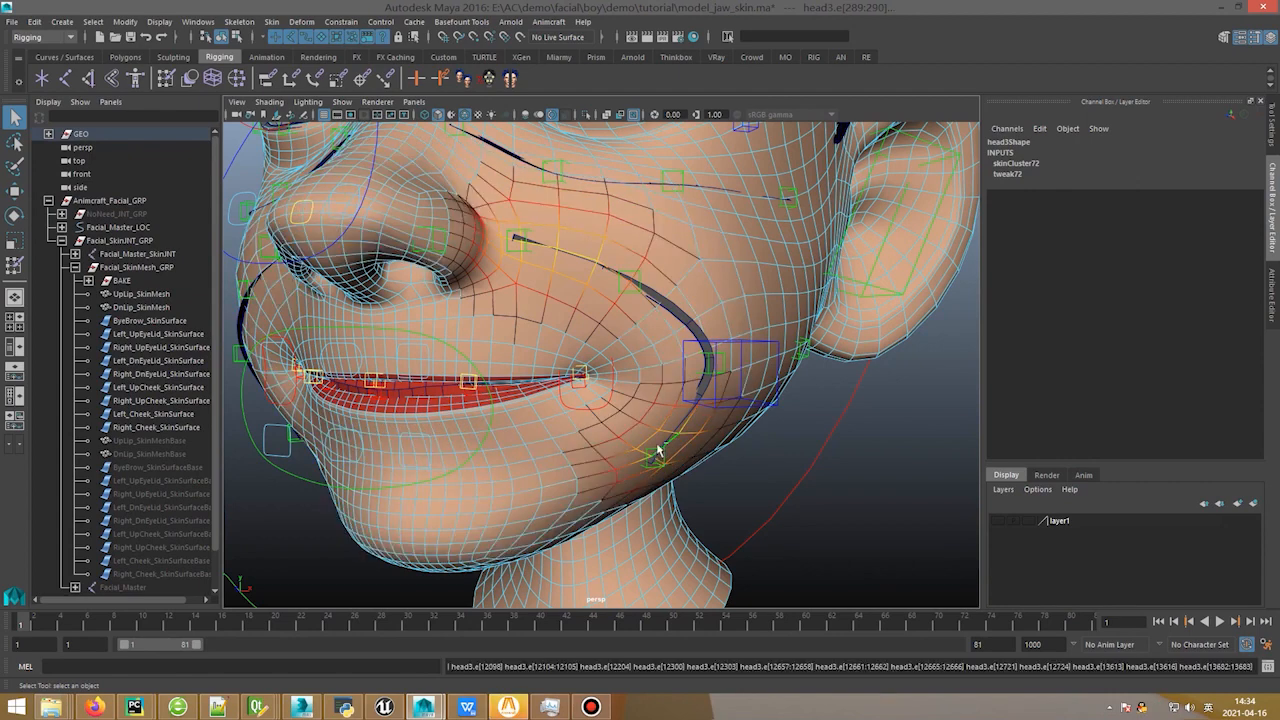
left_click(629, 286)
left_click(681, 346)
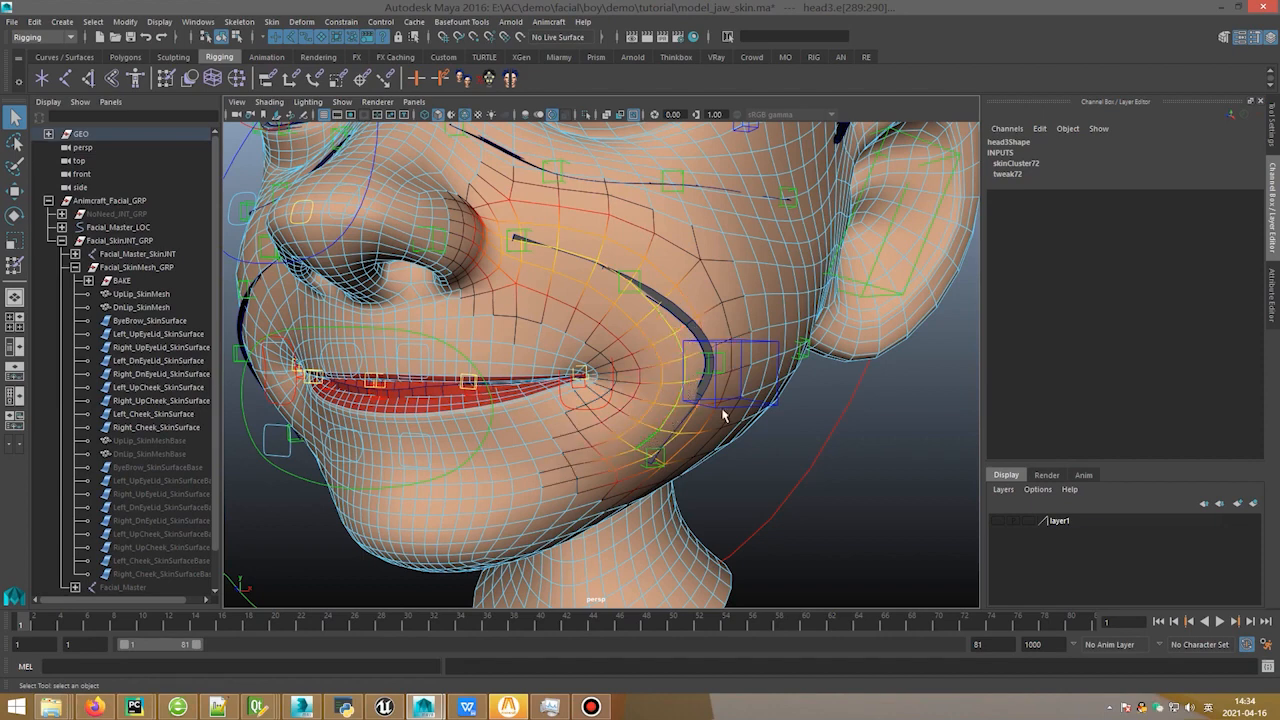
Step: Inspect the head's skin weights around the left cheek curve with Paint Skin Weights, and make Left_Cheek_SkinSurface the active influence
left_click_drag(723, 416, 687, 364, "alt")
key("w")
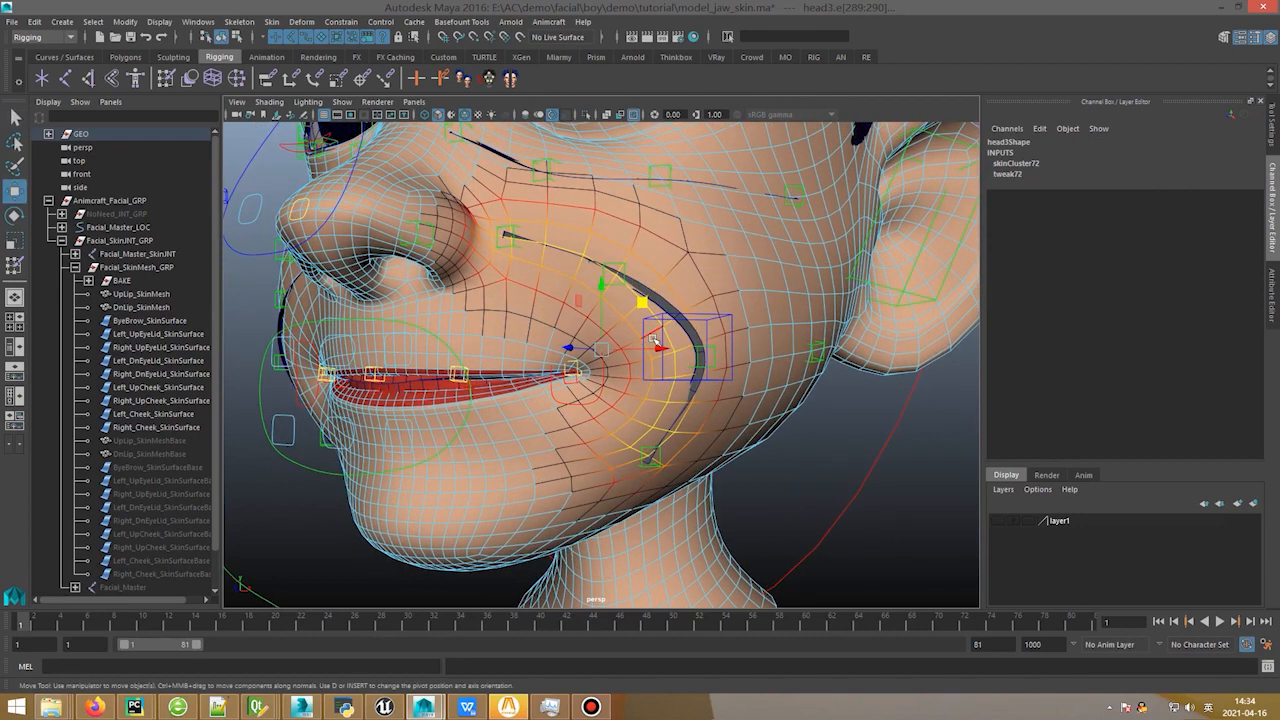
mouse_move(645, 300)
middle_mouse_down()
mouse_move(626, 281)
mouse_move(603, 327)
mouse_move(555, 362)
mouse_move(606, 345)
mouse_move(637, 310)
middle_mouse_up()
left_click_drag(637, 310, 652, 298, "alt")
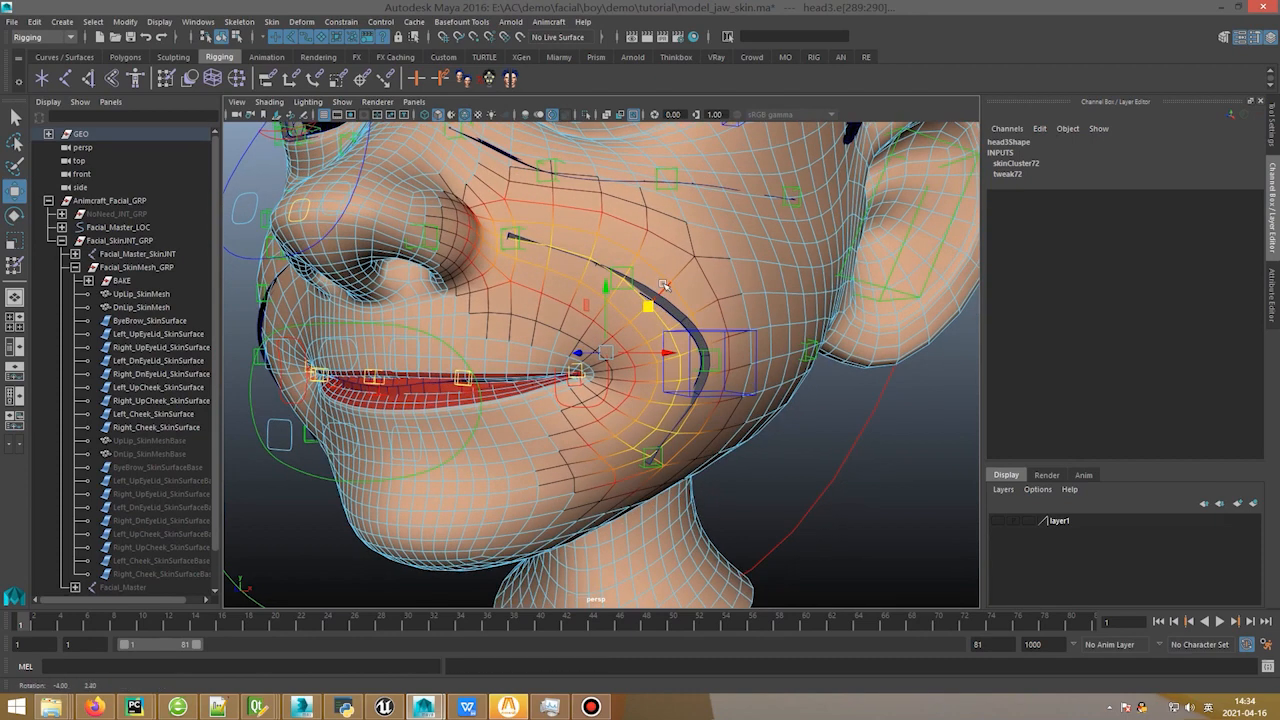
key("q")
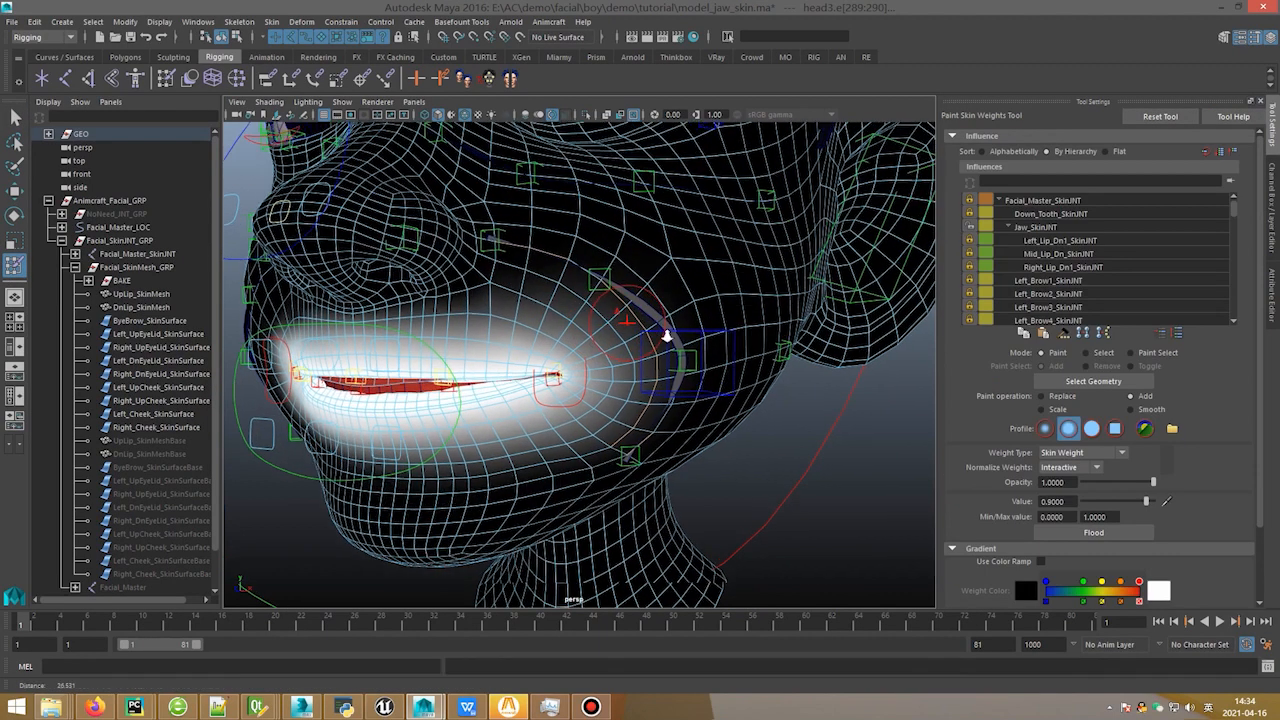
right_click(661, 289)
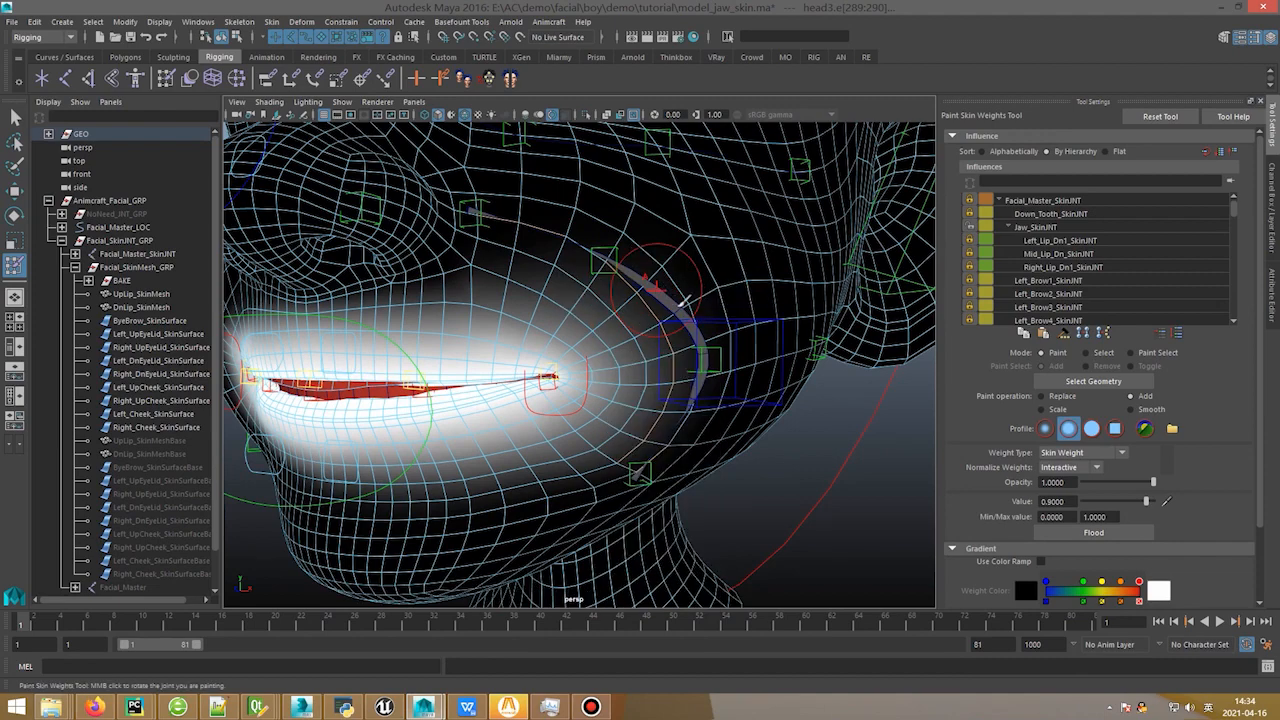
left_click_drag(661, 289, 770, 345, "alt")
right_click(718, 323)
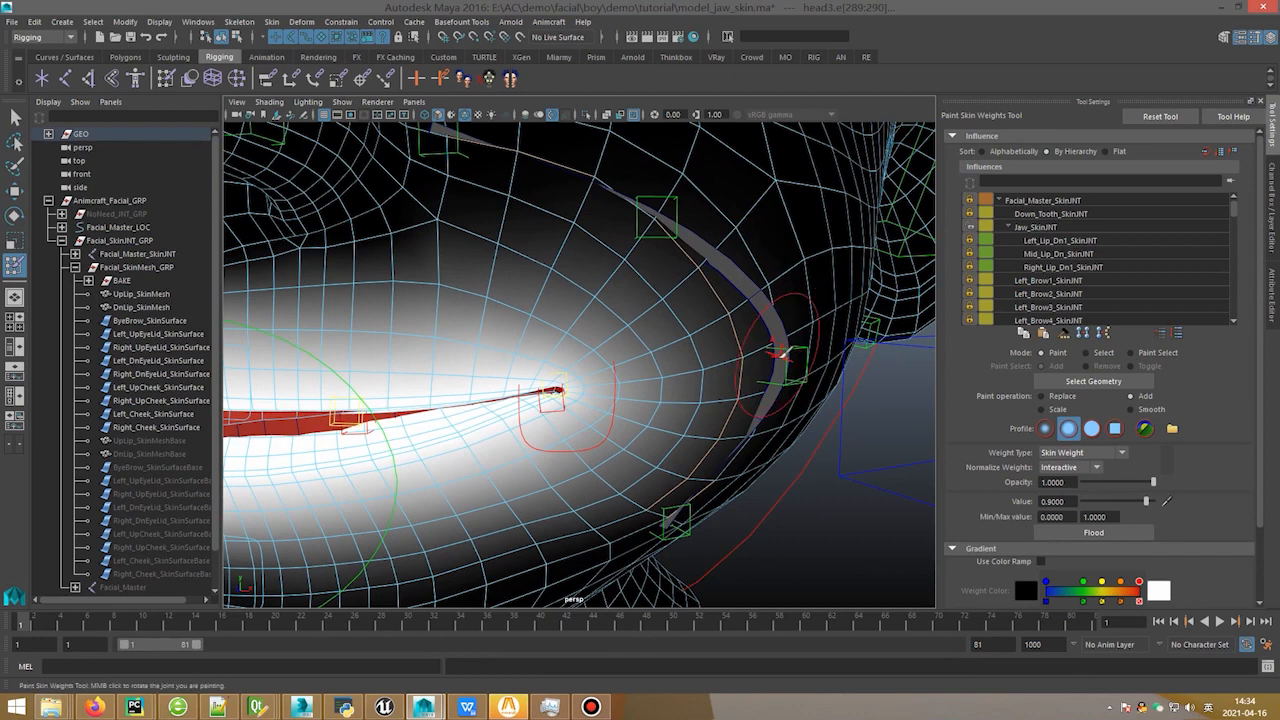
right_click(780, 352)
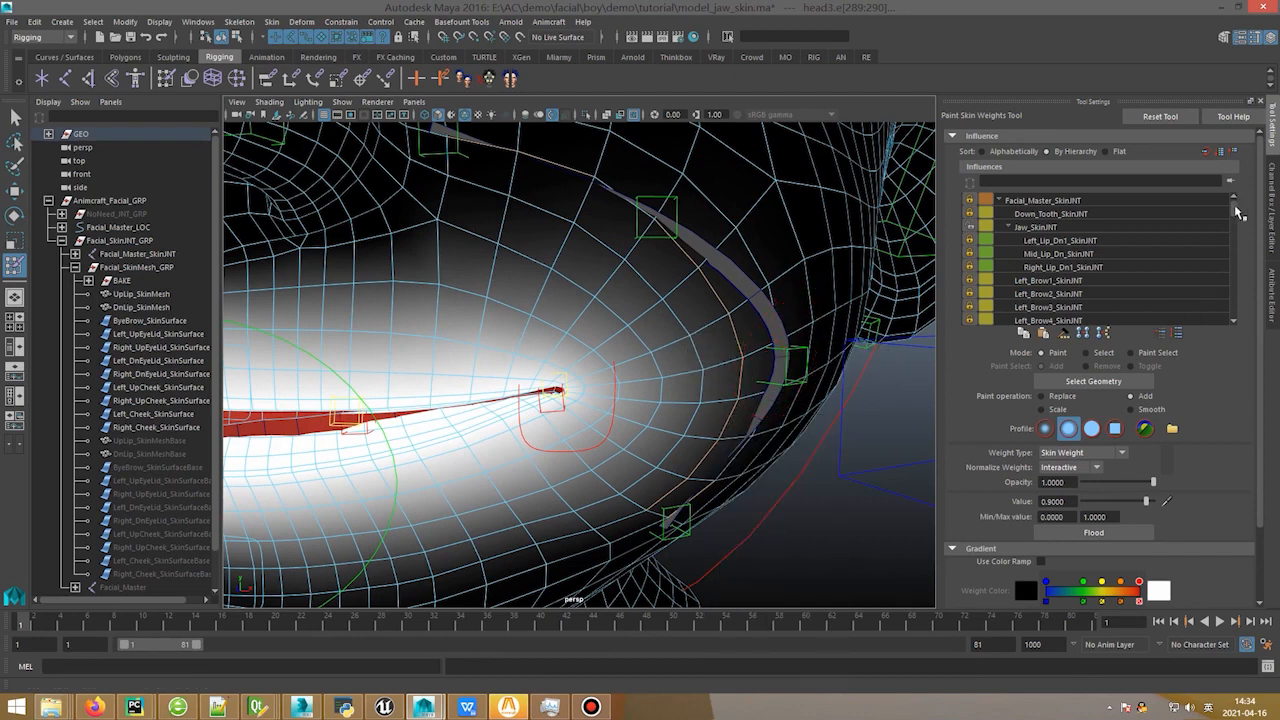
left_click_drag(1234, 204, 1232, 342)
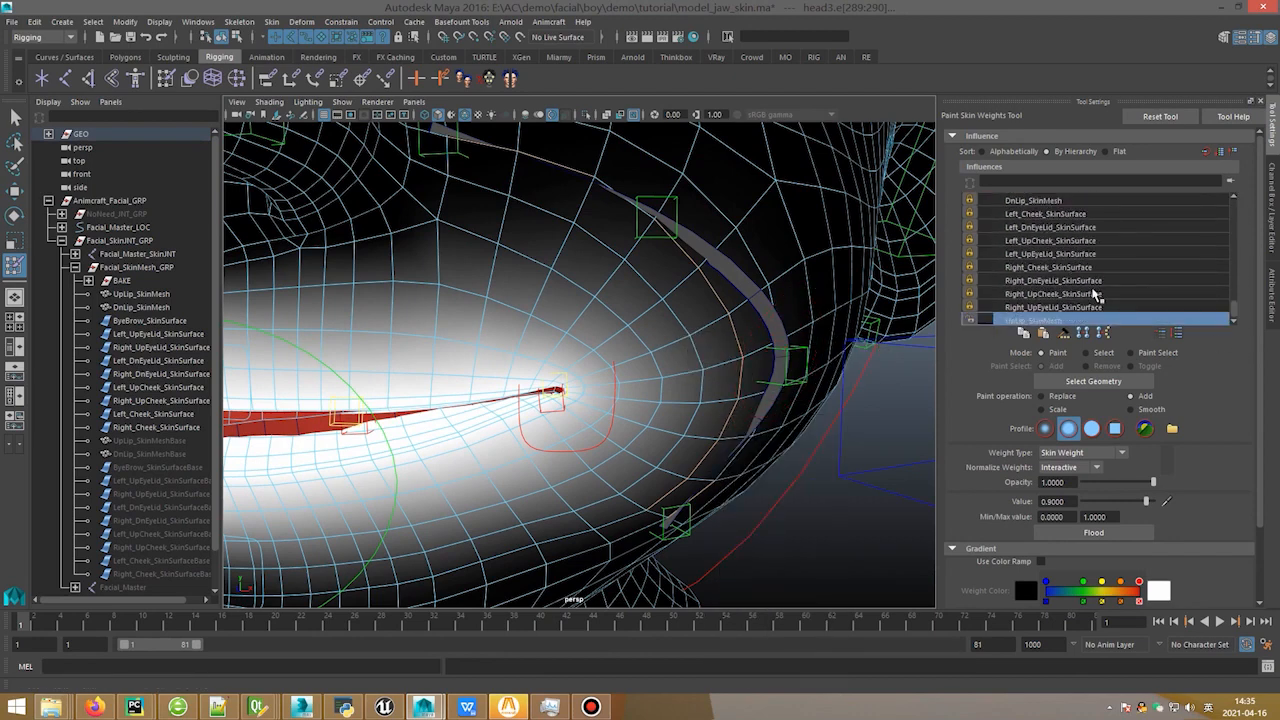
left_click(1056, 214)
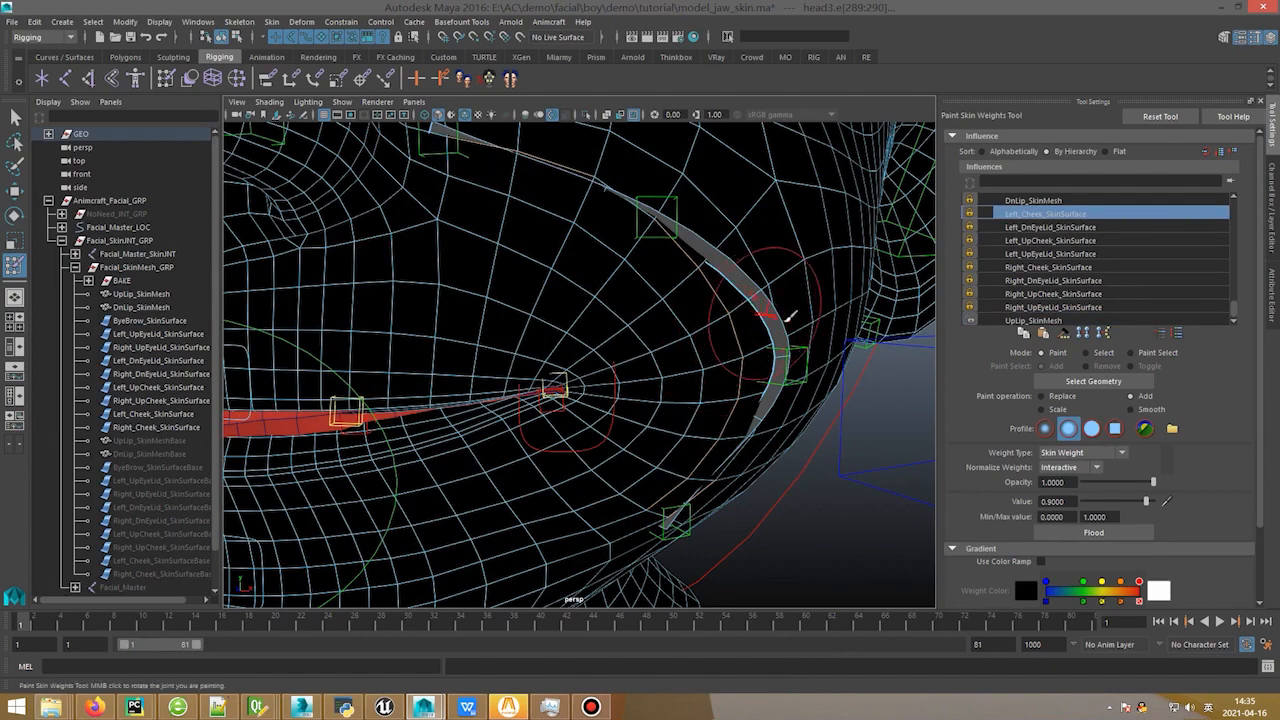
left_click_drag(790, 316, 720, 305, "alt")
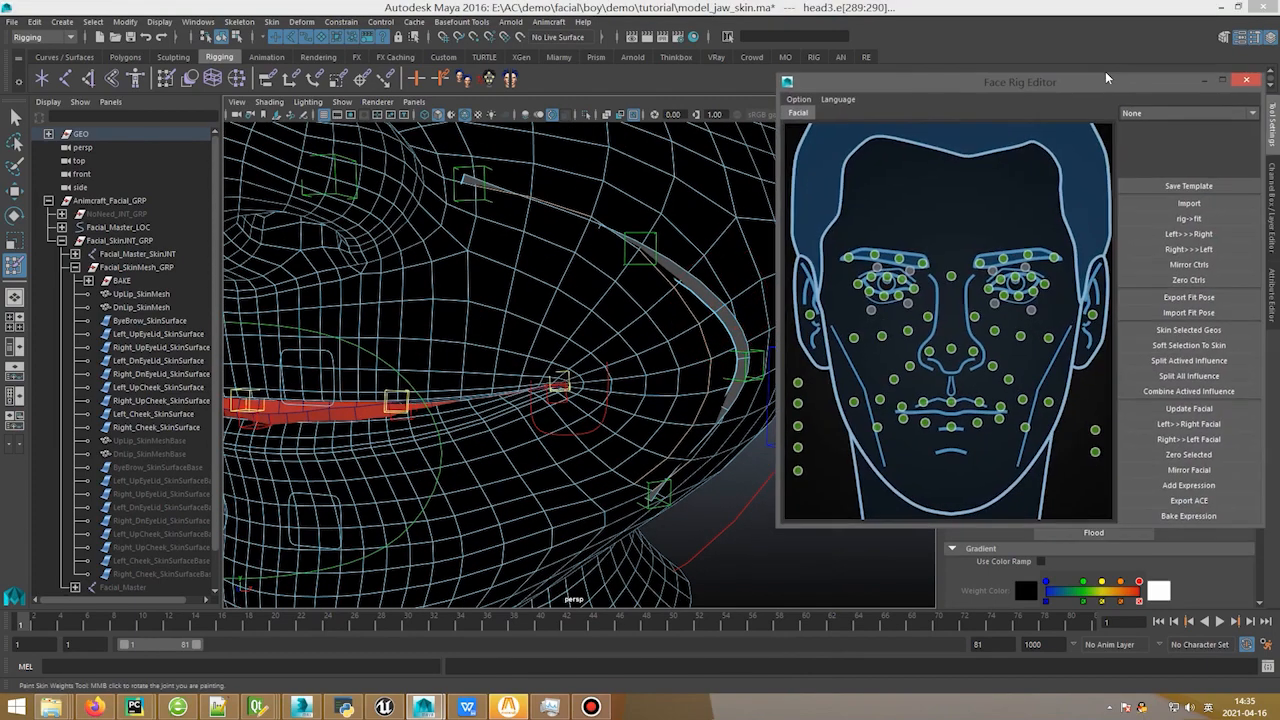
Step: Convert the soft selection to skin weights for Left_Cheek_SkinSurface in the Face Rig Editor with a weight of 0.6
left_click_drag(1105, 71, 1035, 52)
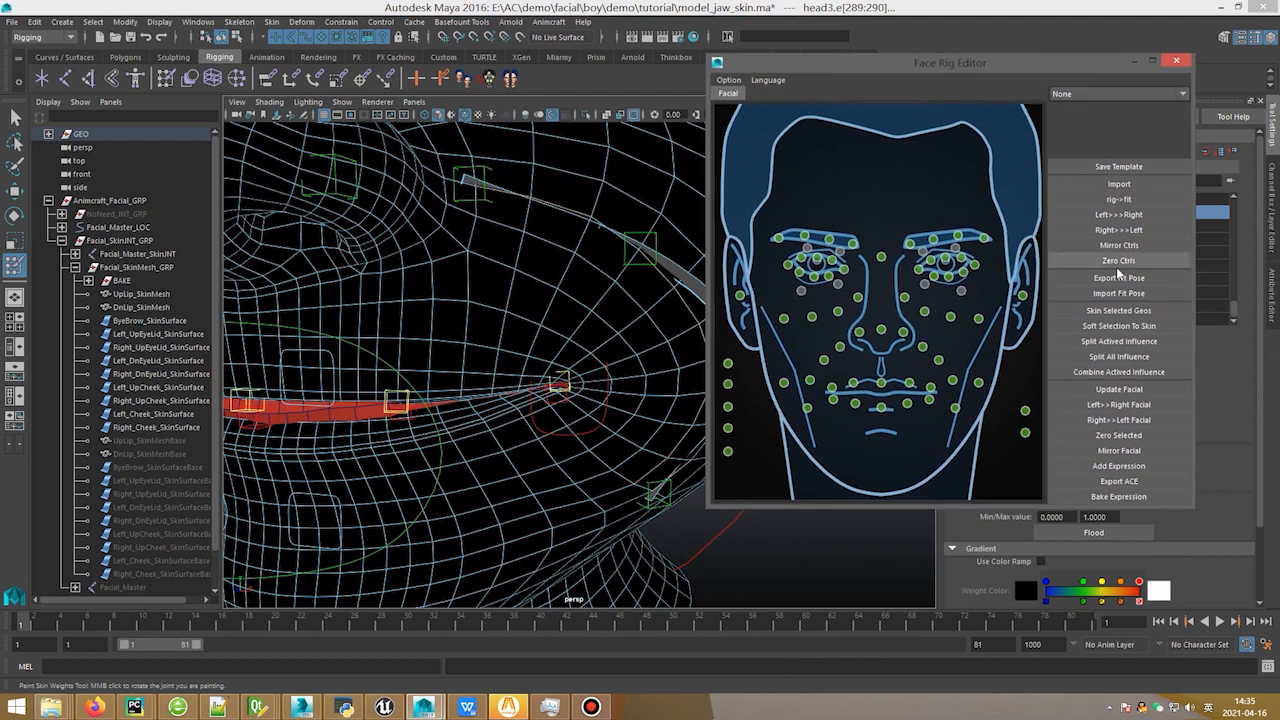
left_click(1119, 326)
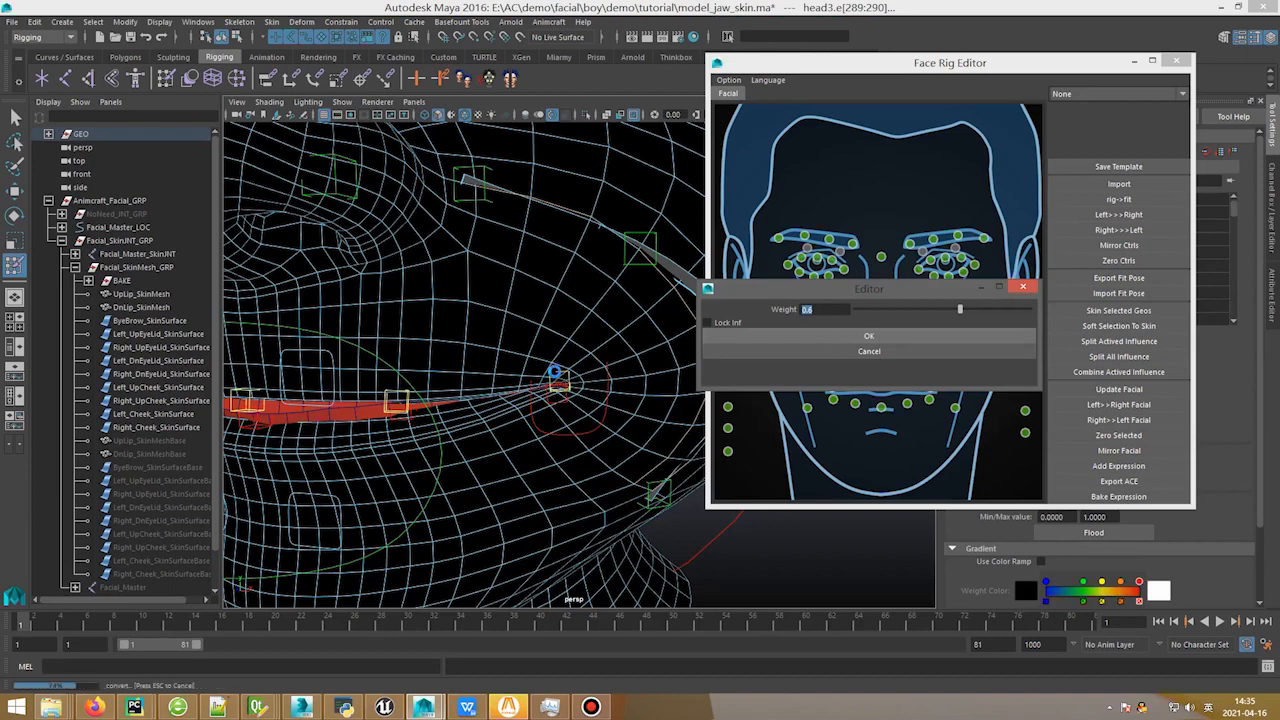
scroll(563, 360, "down", 3)
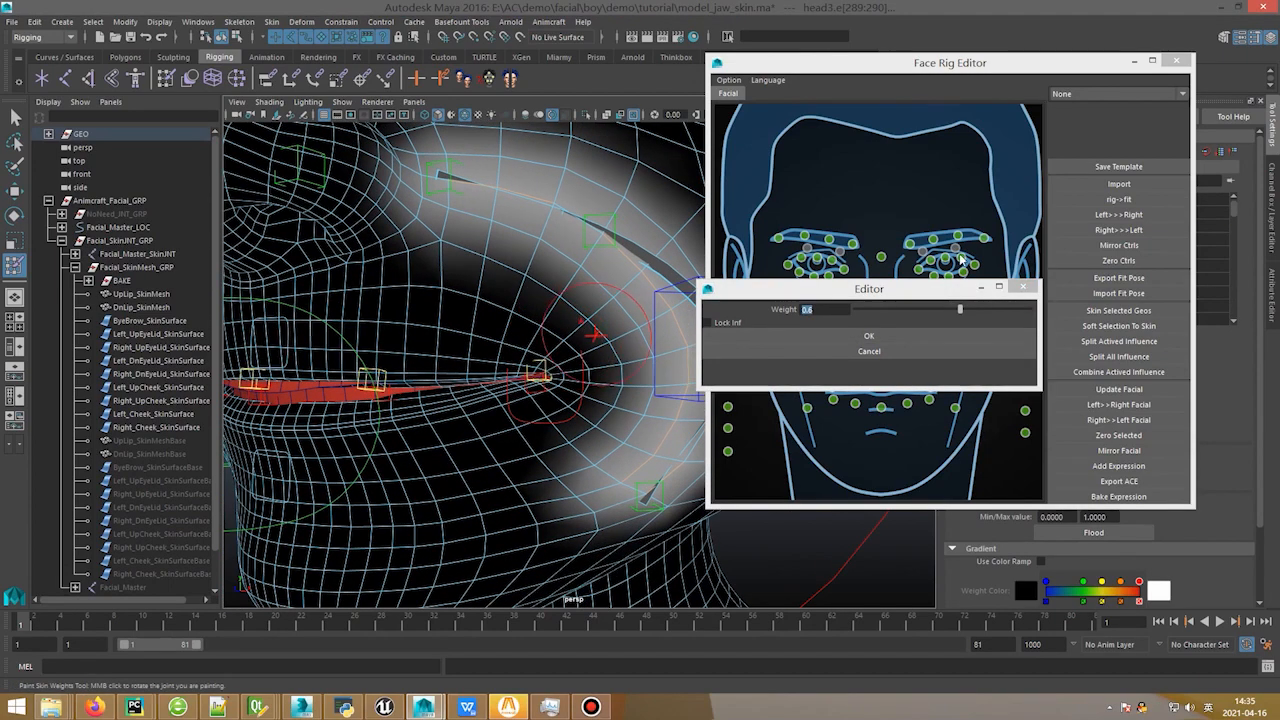
left_click(1136, 63)
Step: Return the head to object selection and test the cheek weights by moving the left mouth-corner control
key("q")
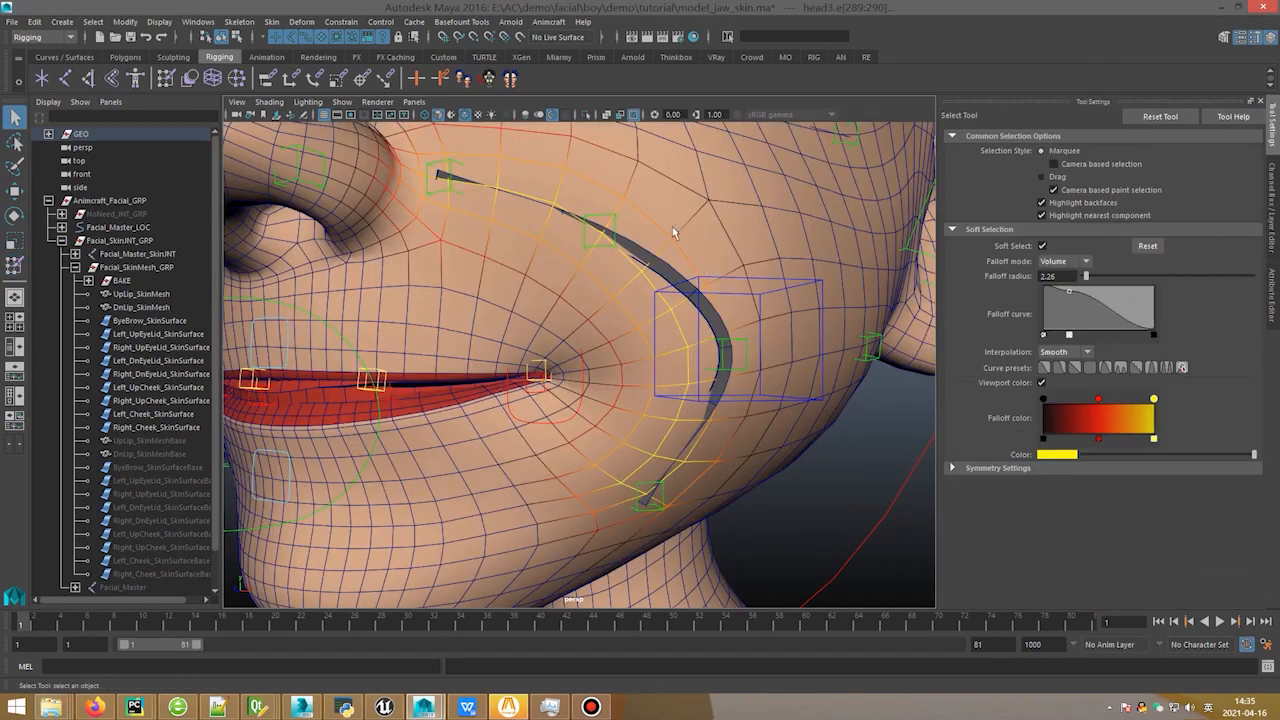
right_click_drag(672, 226, 607, 355)
left_click(585, 384)
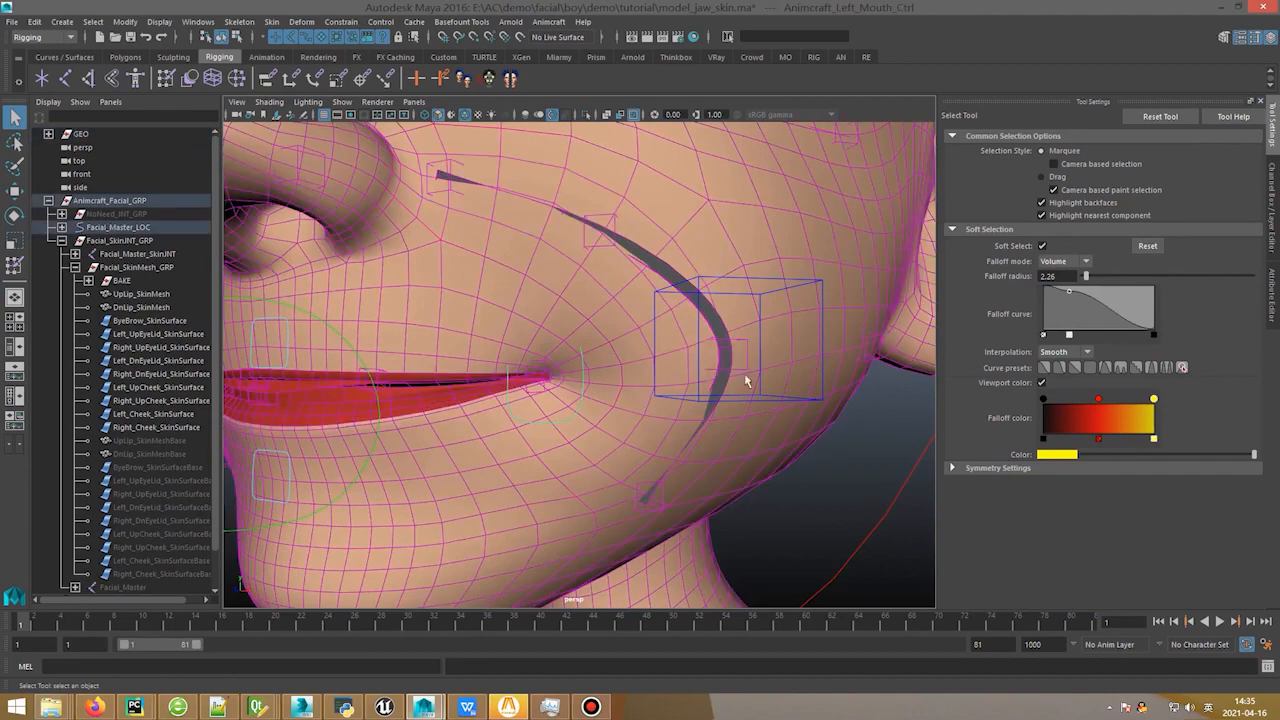
right_click_drag(748, 377, 610, 345, "alt")
key("w")
left_click_drag(600, 308, 642, 296, "alt")
left_click_drag(717, 347, 926, 102, "alt")
Step: Undo the mouth-corner test and the soft-selection skin weighting, back to the soft-selected cheek edges
key("ctrl+z")
key("ctrl+z")
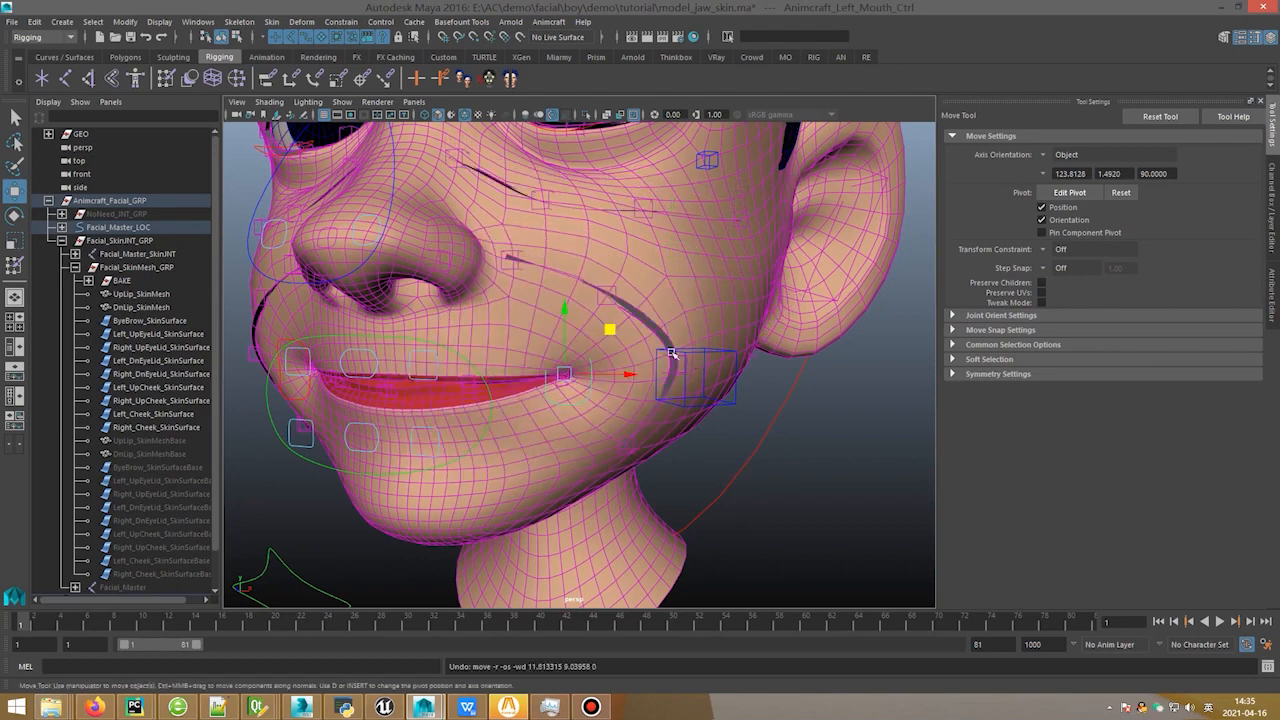
key("ctrl+z")
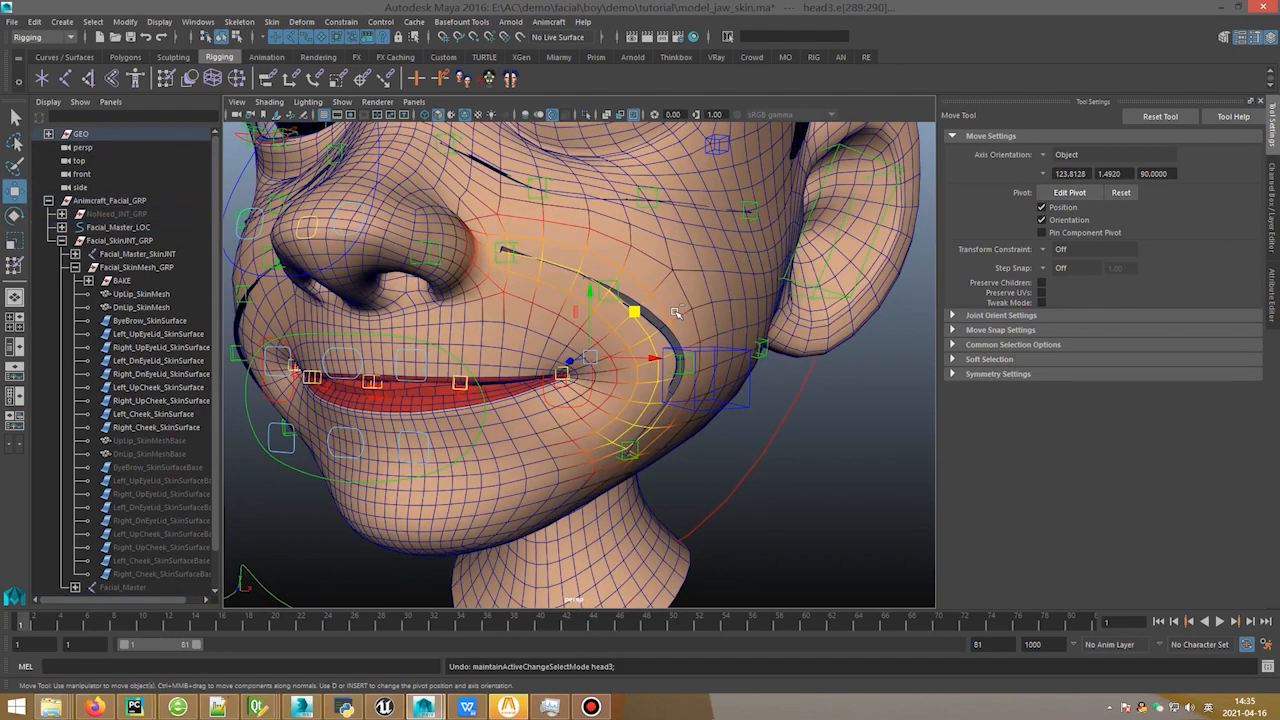
key("ctrl+z")
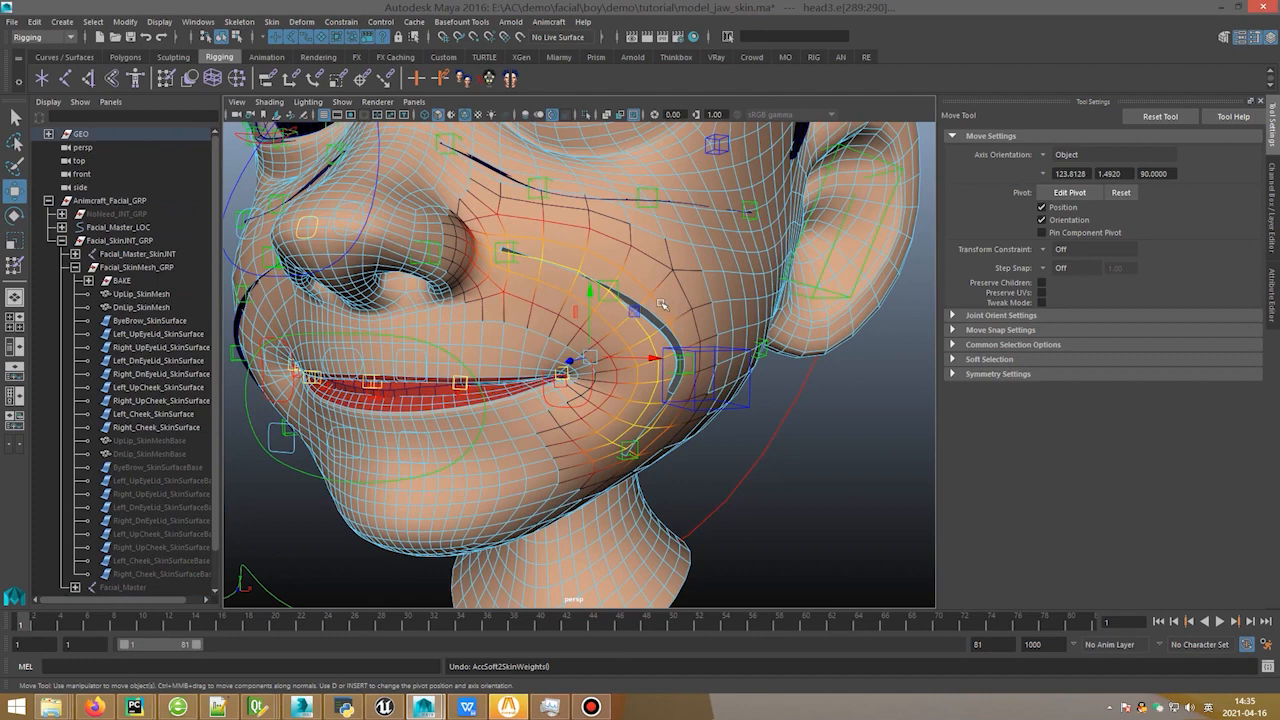
Step: Select the lower left cheek control, ready it for moving, and widen the soft selection's falloff radius to about 4.01
key("q")
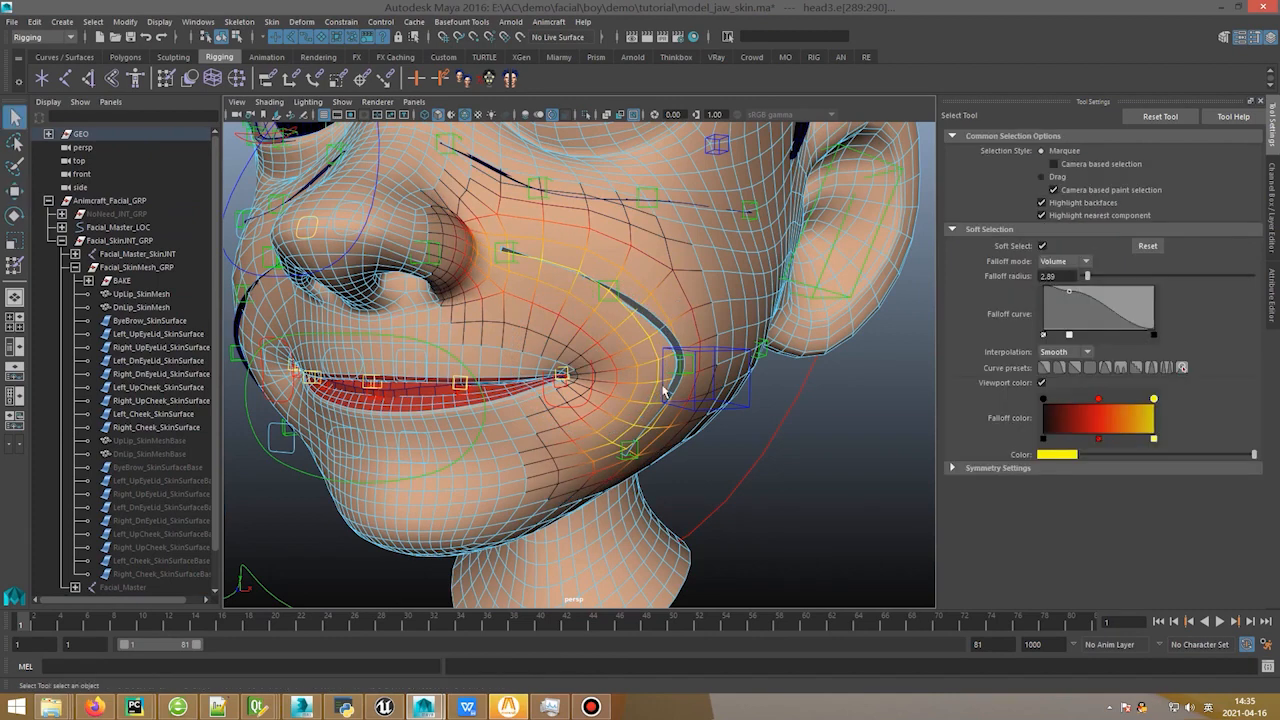
left_click_drag(664, 392, 646, 430, "alt")
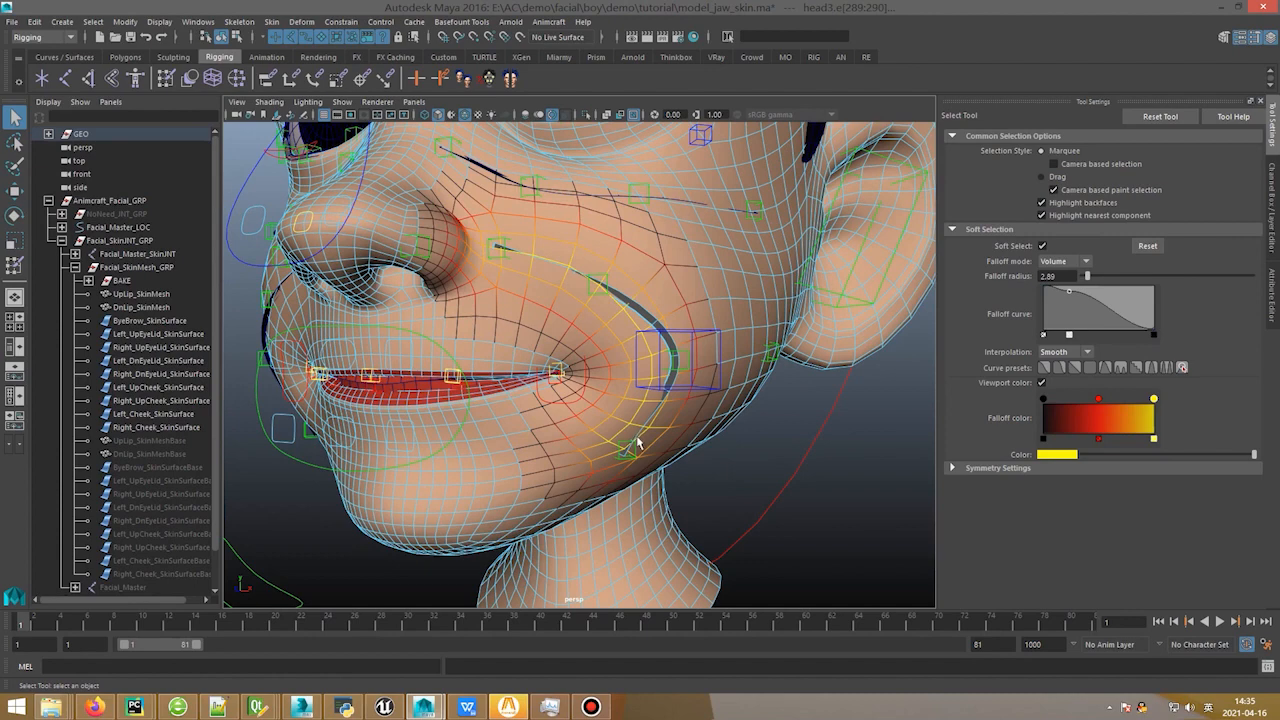
left_click(655, 432)
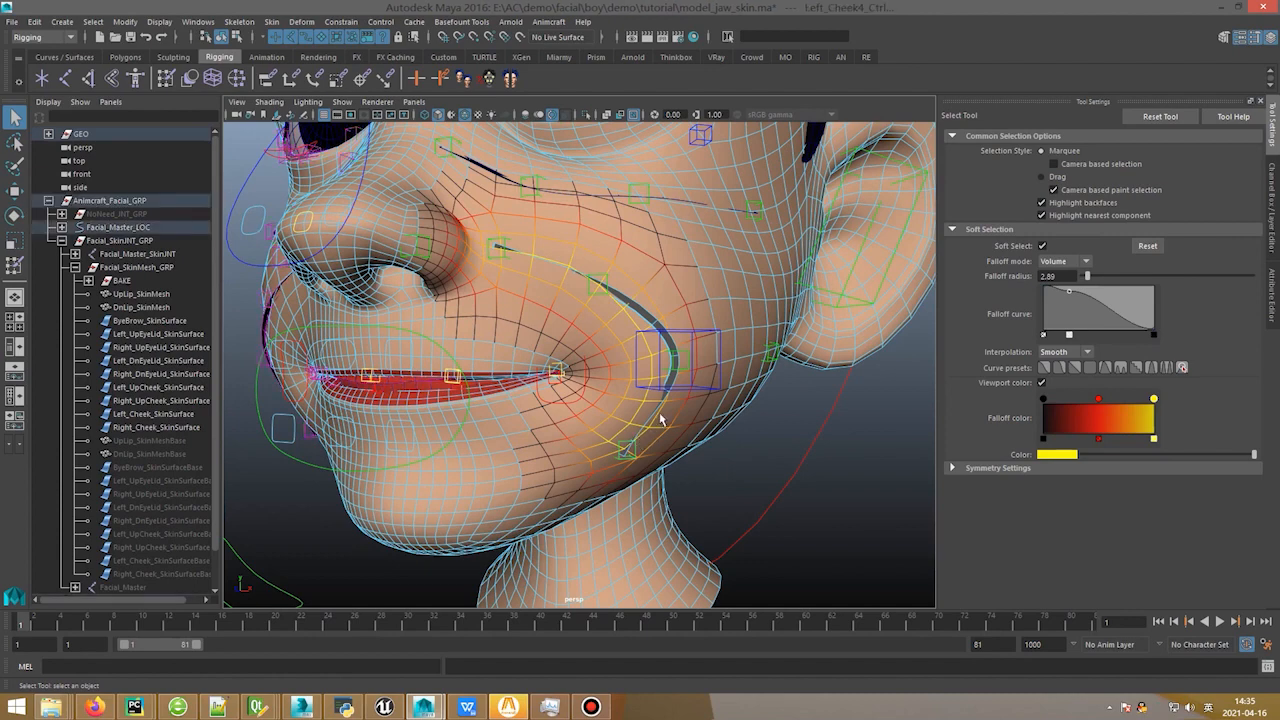
key("w")
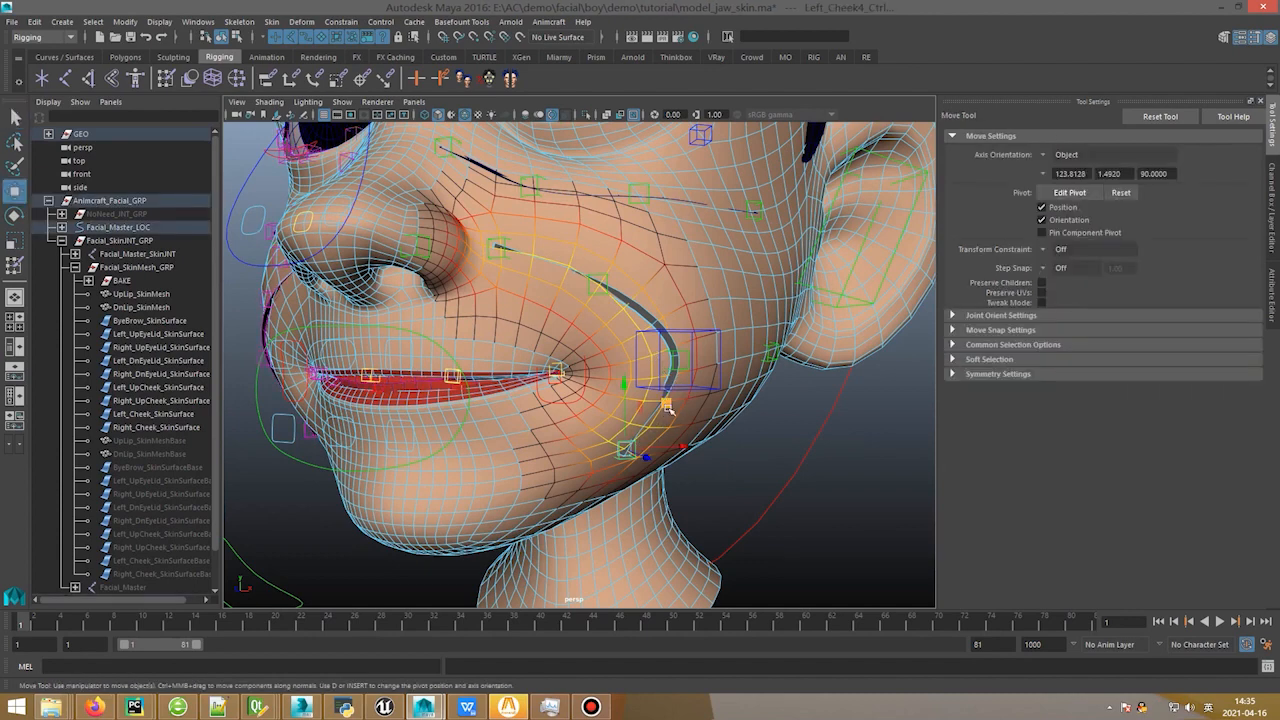
left_click_drag(660, 398, 678, 363)
key("ctrl+z")
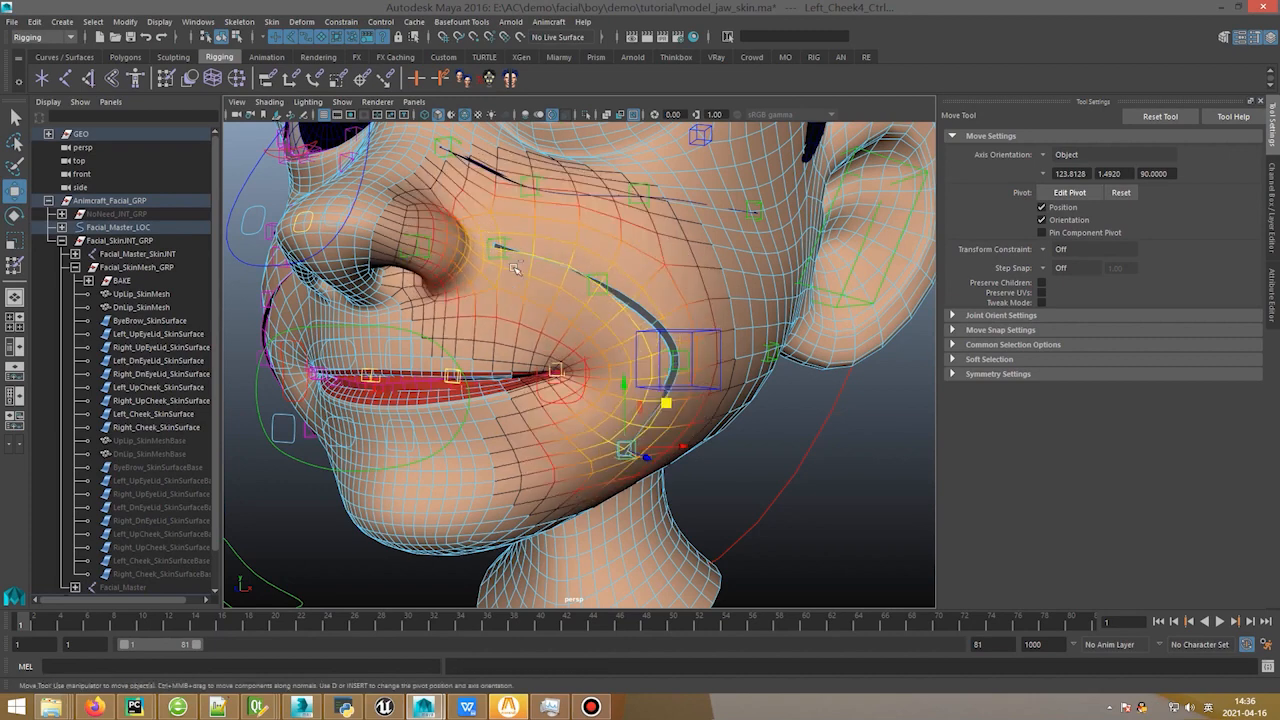
Step: Test-move the lower left cheek control against the soft-selected cheek area and undo the moves
left_click_drag(665, 404, 650, 366)
key("ctrl+z")
right_click(541, 244)
right_click_drag(548, 158, 548, 158)
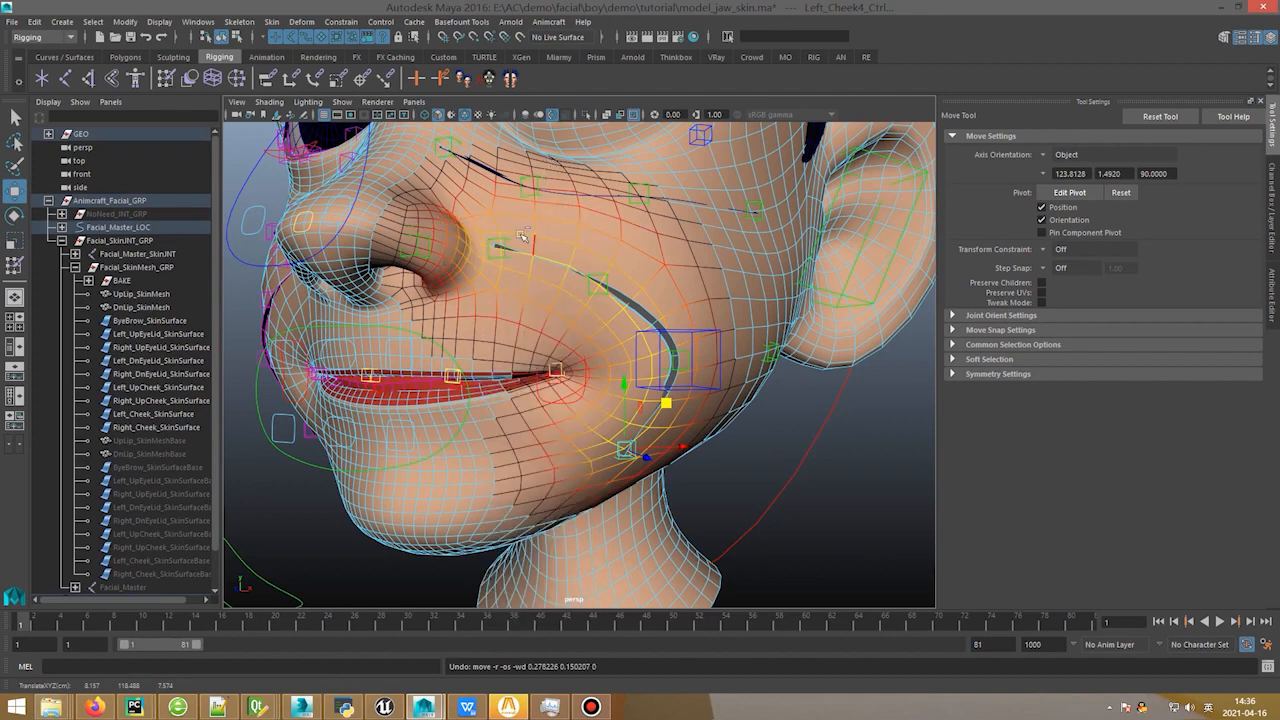
mouse_move(668, 402)
left_mouse_down()
mouse_move(680, 366)
mouse_move(643, 408)
mouse_move(667, 391)
left_mouse_up()
key("ctrl+z")
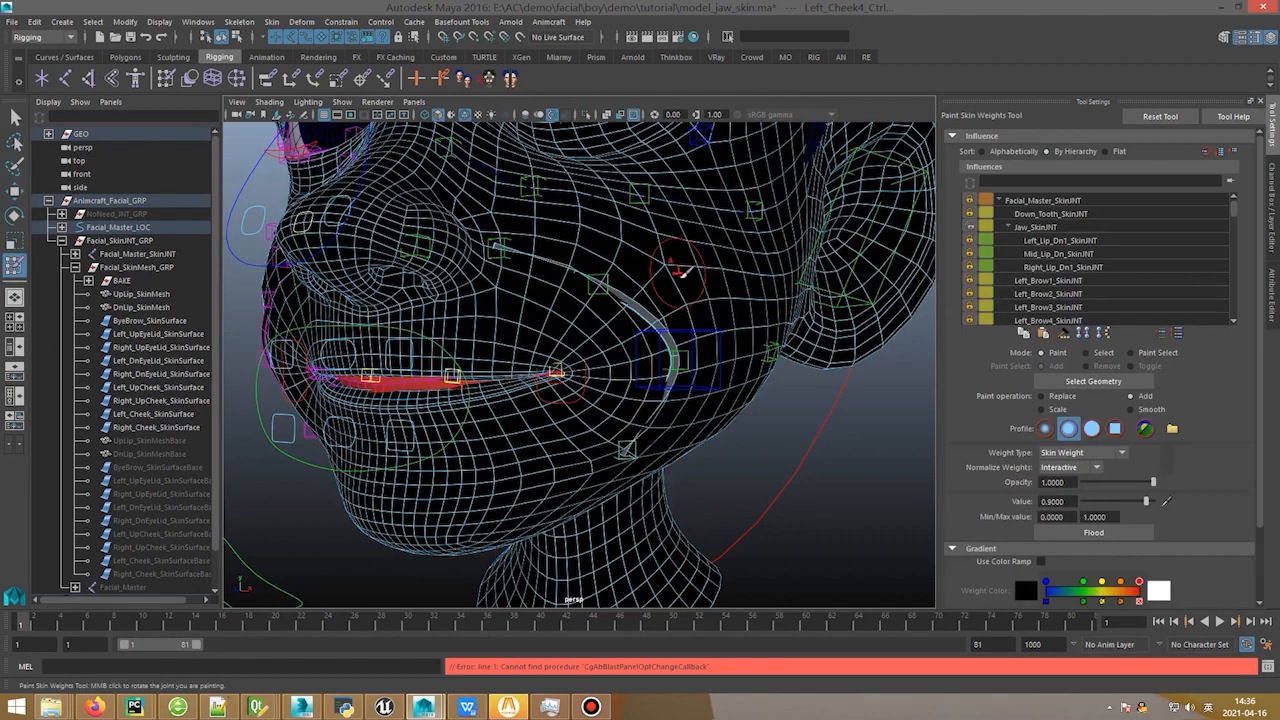
Step: Convert the soft selection to skin weights for the left cheek surface in the Face Rig Editor with a weight of 0.5
left_click_drag(999, 83, 1147, 88)
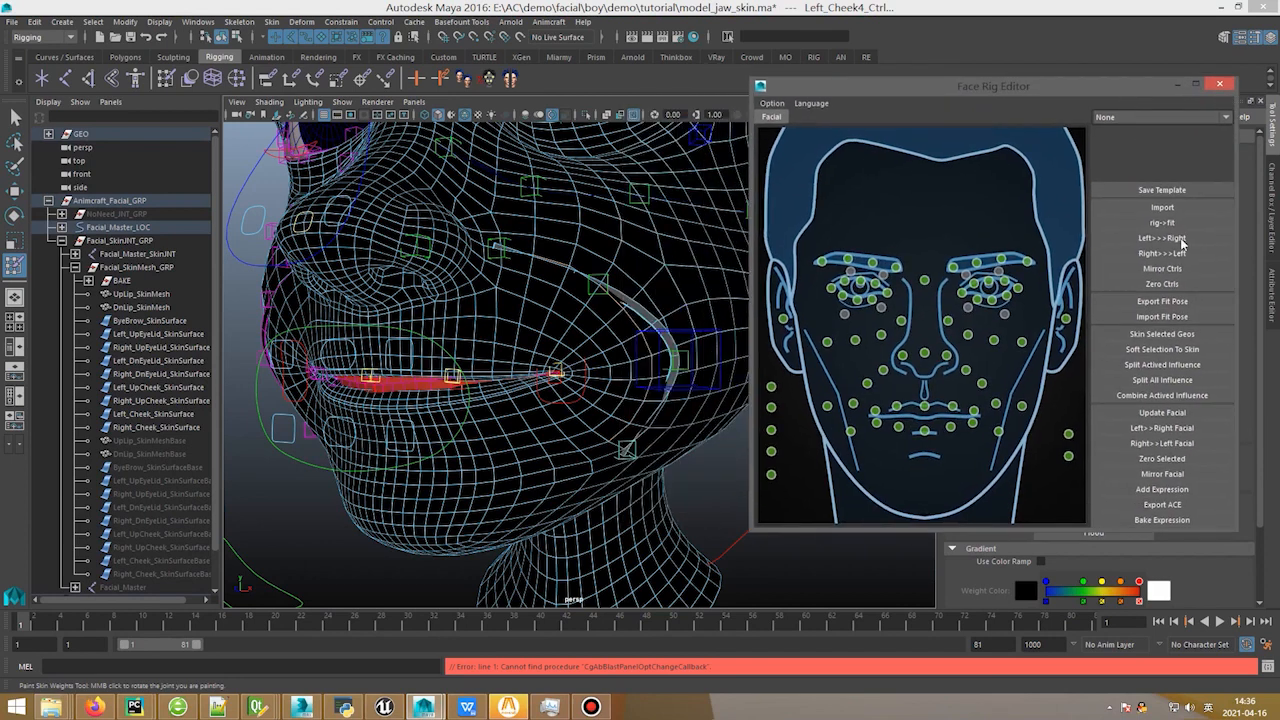
left_click(1190, 363)
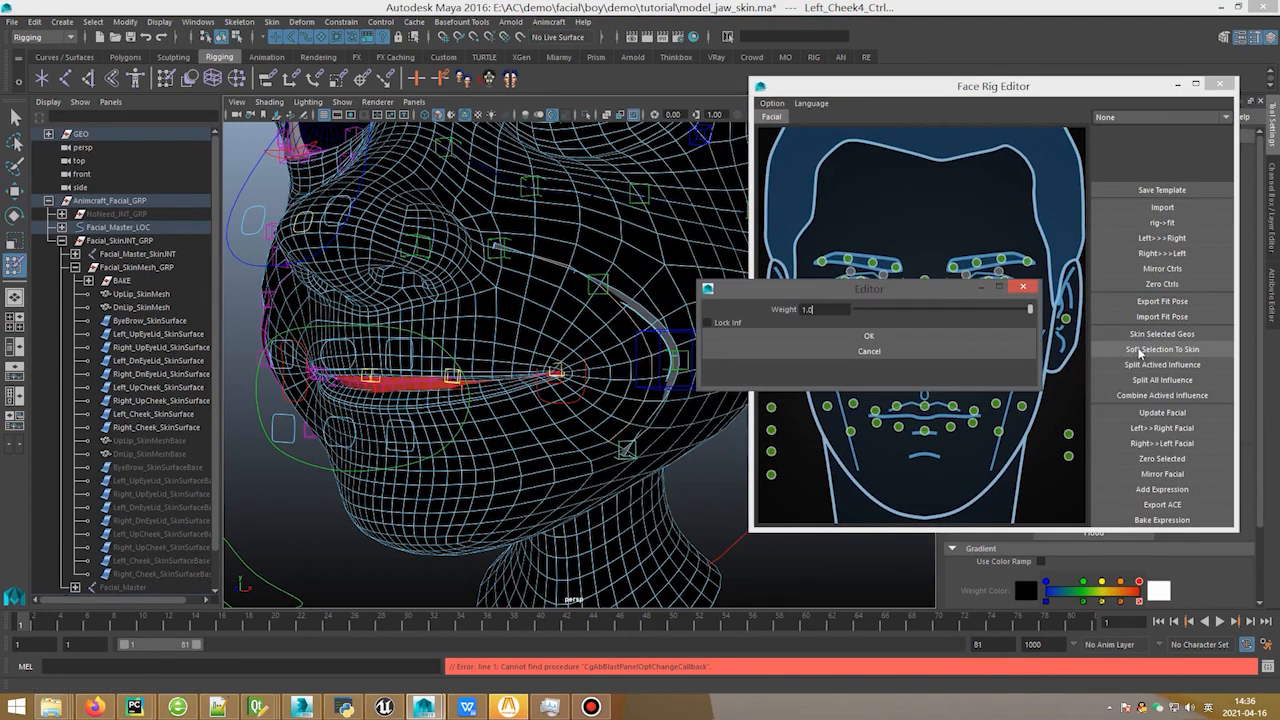
type("0.5")
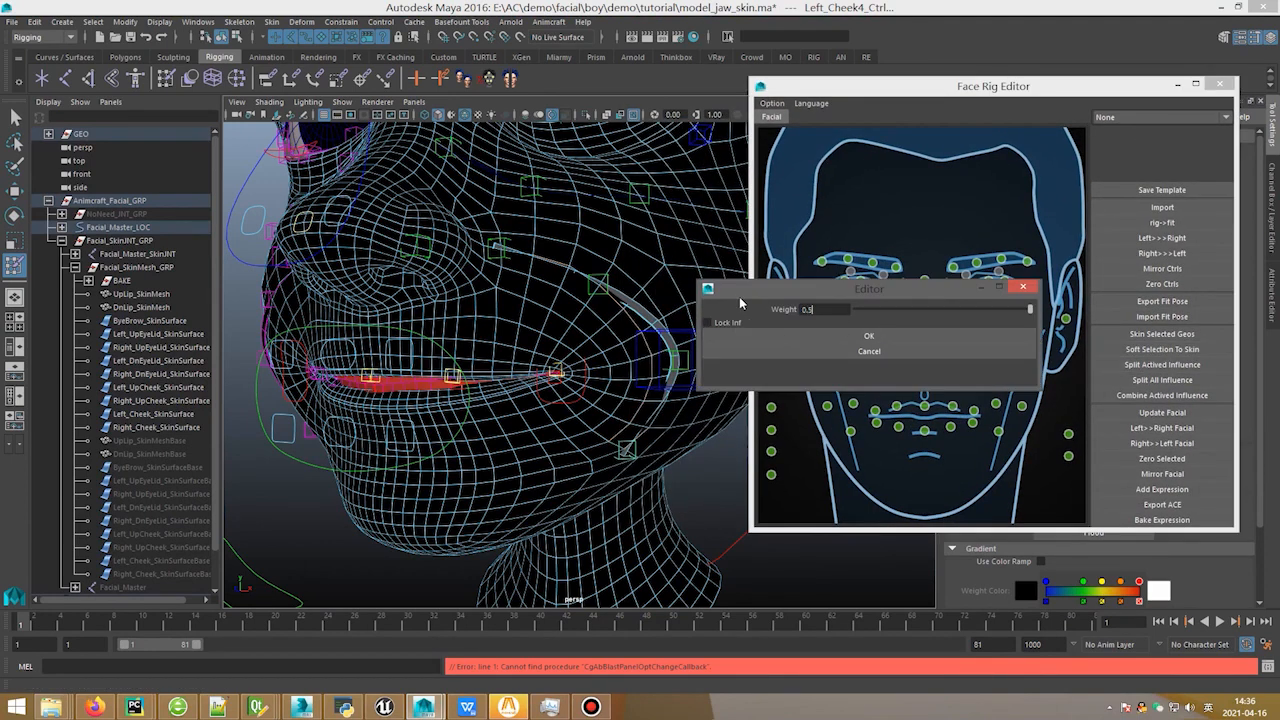
key("Return")
left_click(828, 341)
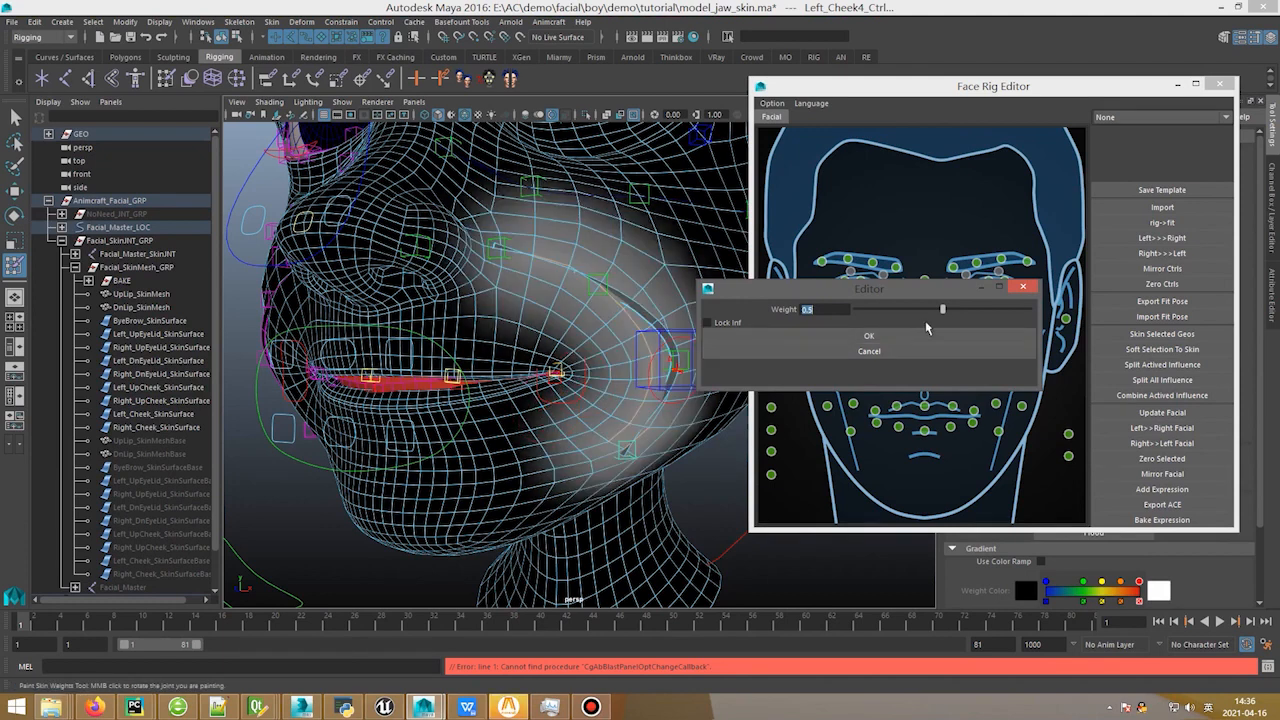
left_click(1023, 287)
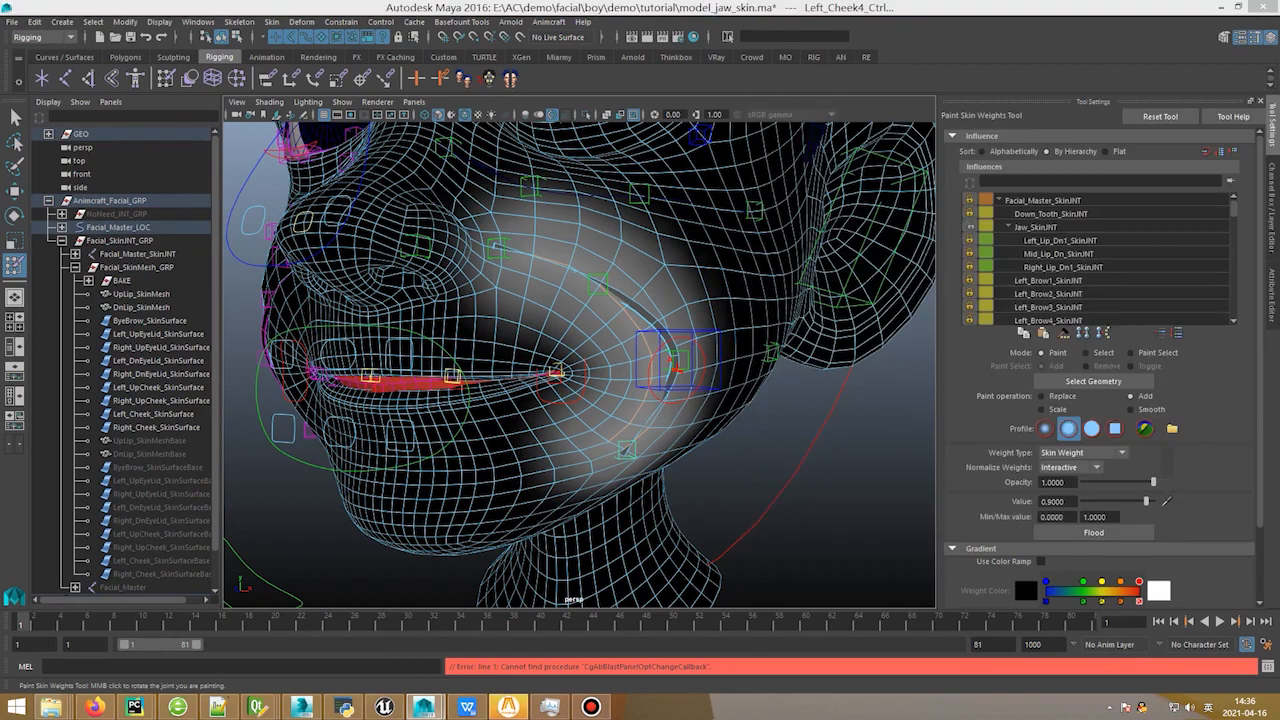
Step: Test the cheek weights by moving the left mouth-corner control up and outward into a smile
key("q")
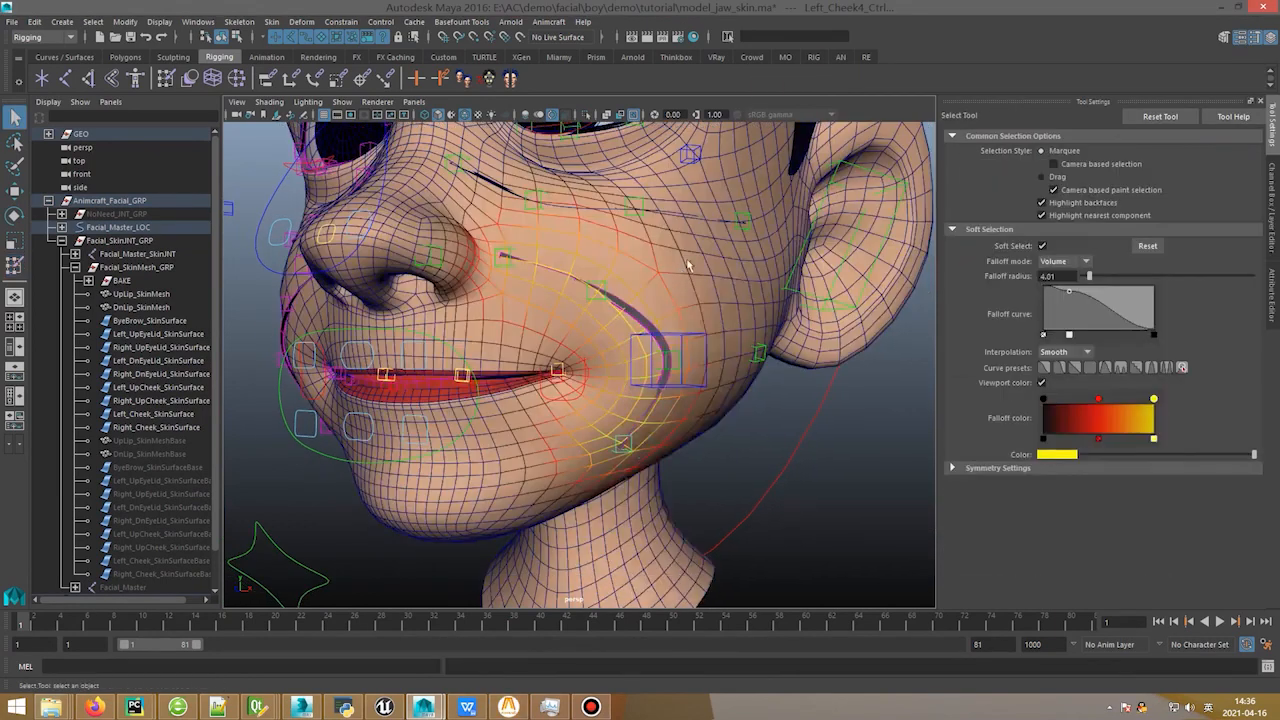
left_click(587, 373)
key("w")
left_click_drag(605, 328, 779, 134)
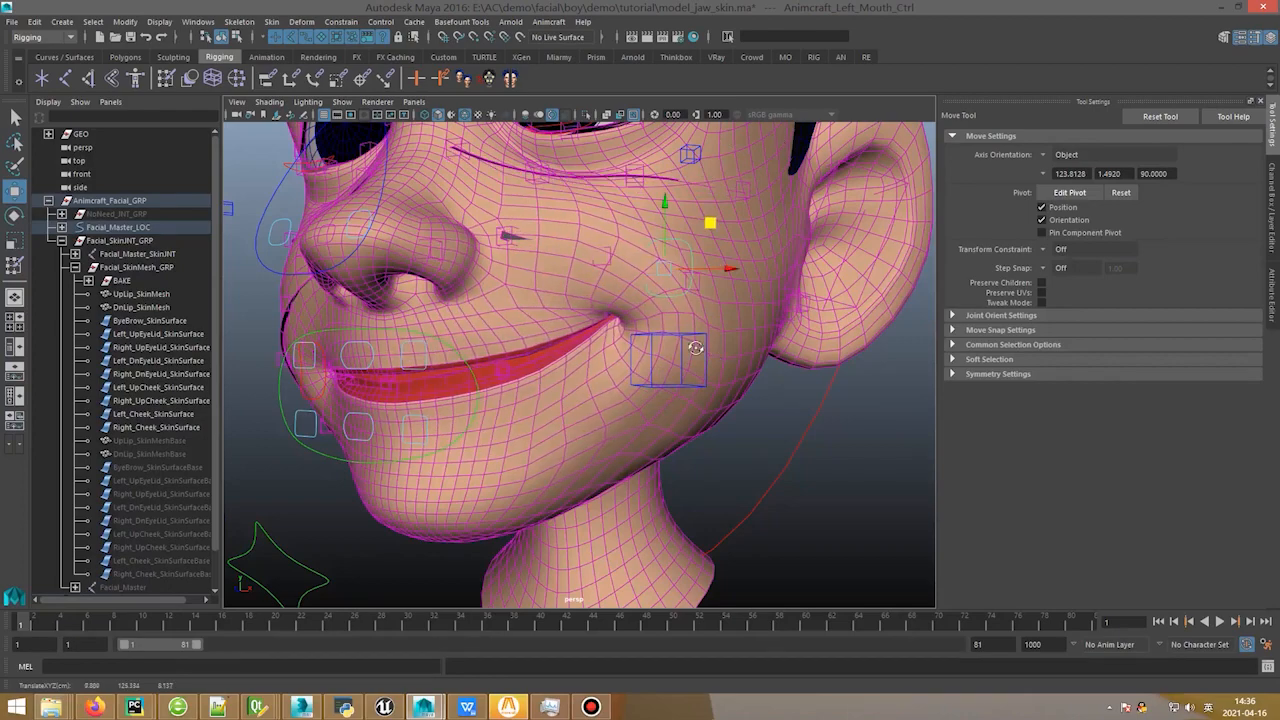
left_click_drag(696, 347, 620, 440, "alt")
Step: Select the head and examine its left cheek skin weights around the mouth corner with Paint Skin Weights
left_click(603, 465)
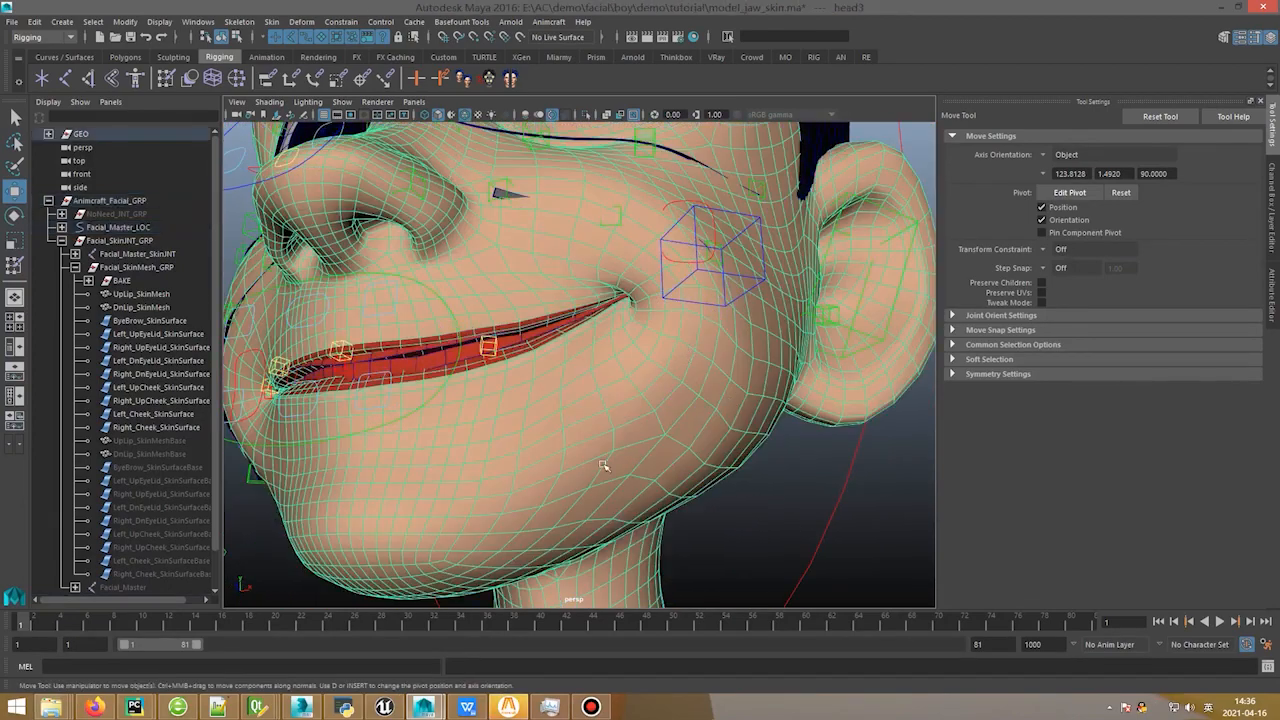
left_click(14, 267)
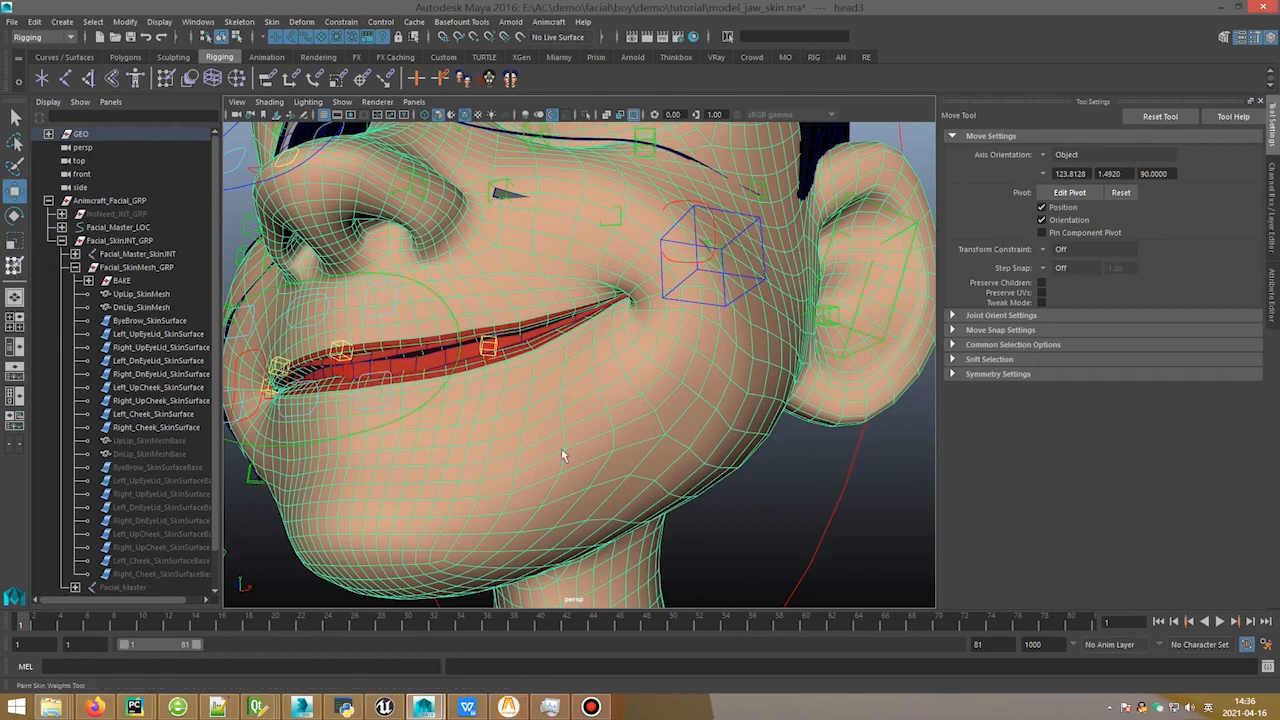
mouse_move(661, 402)
left_mouse_down("alt")
mouse_move(678, 363)
mouse_move(688, 385)
left_mouse_up("alt")
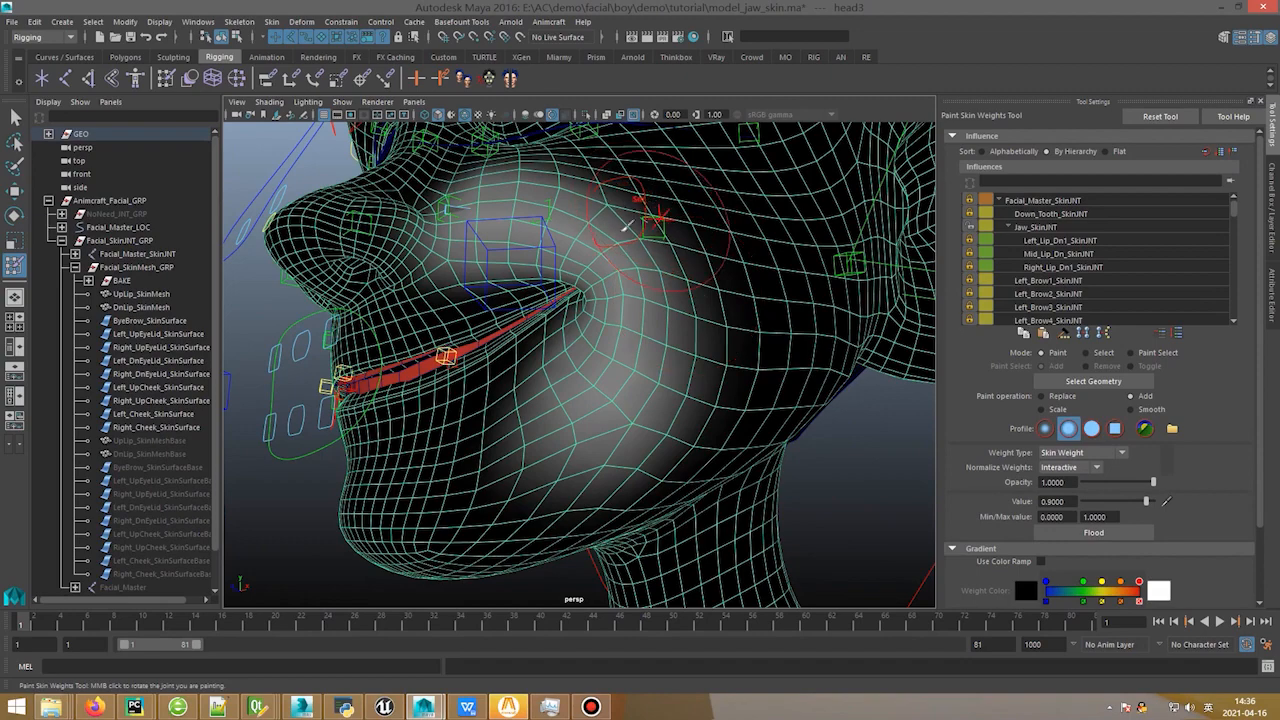
mouse_move(658, 212)
left_mouse_down("alt")
mouse_move(543, 251)
mouse_move(500, 237)
left_mouse_up("alt")
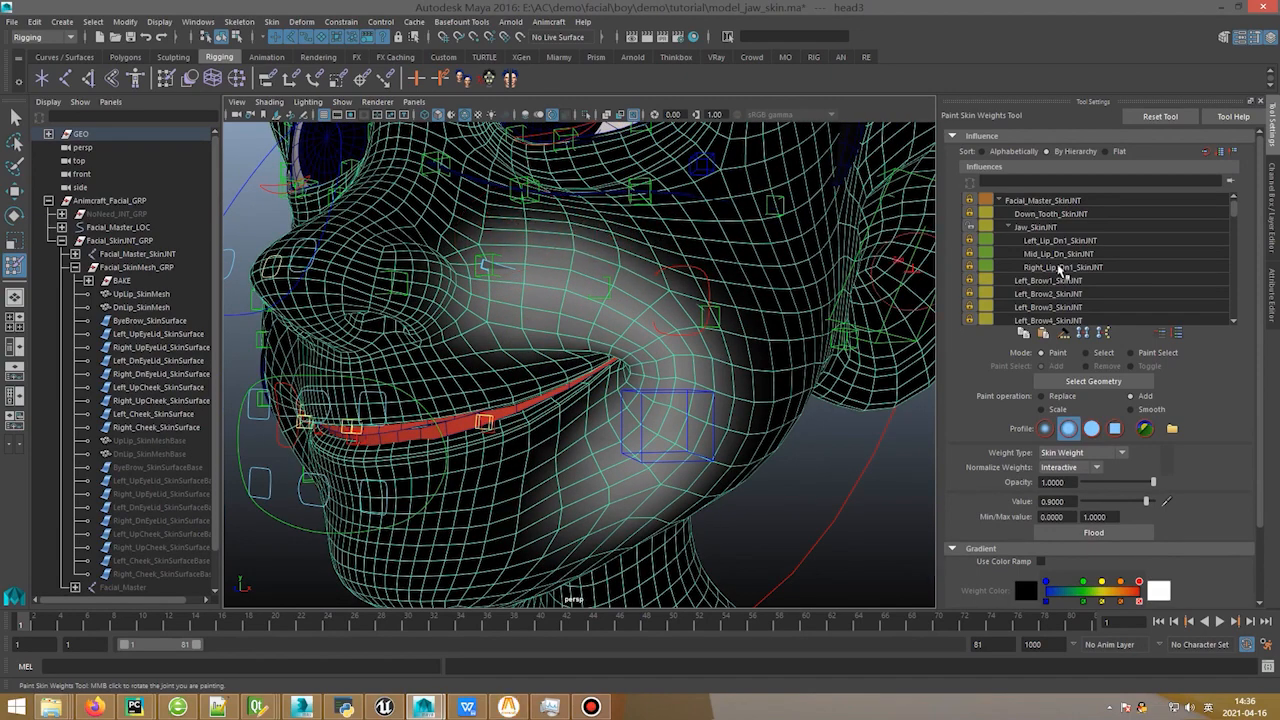
left_click_drag(683, 413, 570, 430, "alt")
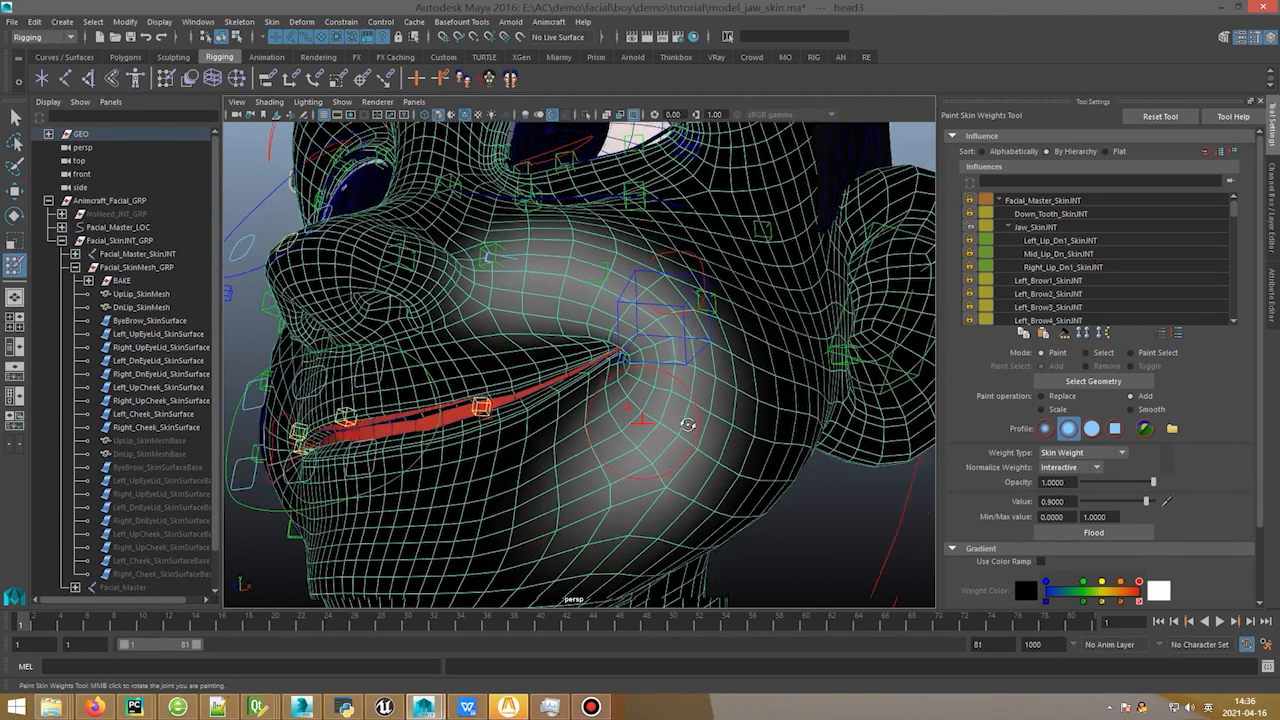
scroll(676, 370, "up", 5)
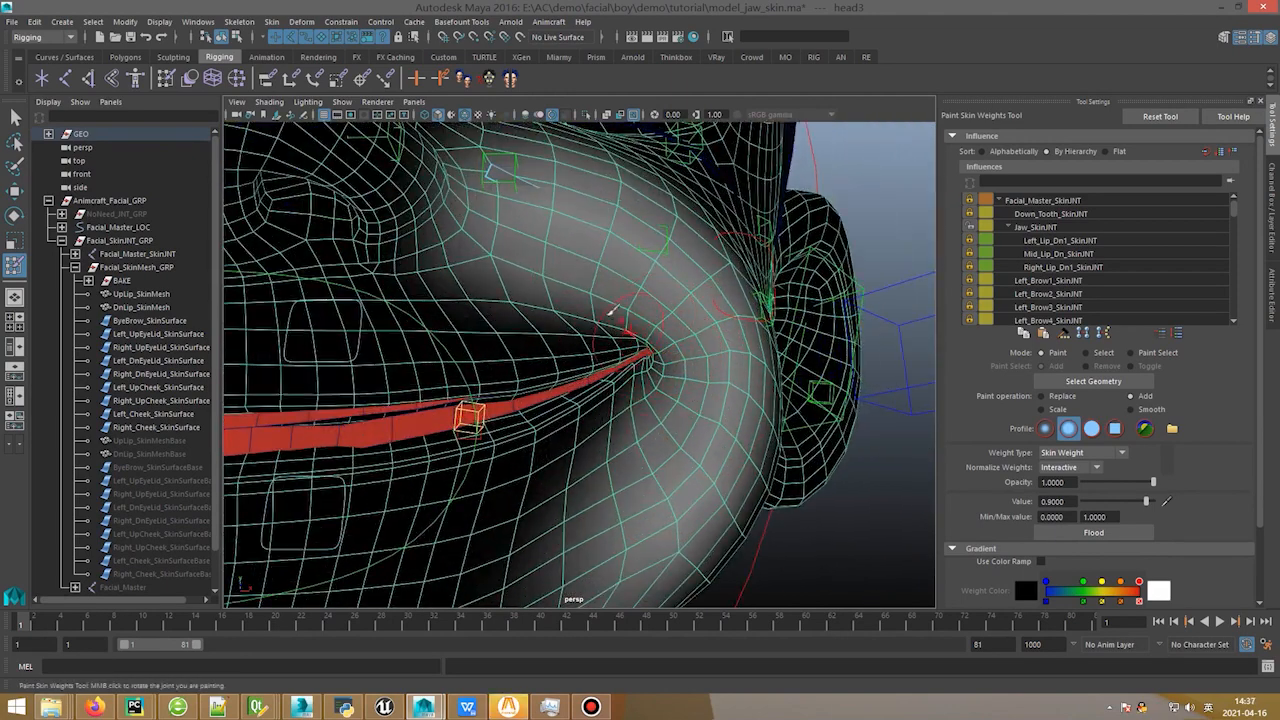
scroll(650, 314, "up", 4)
mouse_move(652, 314)
left_mouse_down("alt")
mouse_move(651, 340)
mouse_move(632, 346)
left_mouse_up("alt")
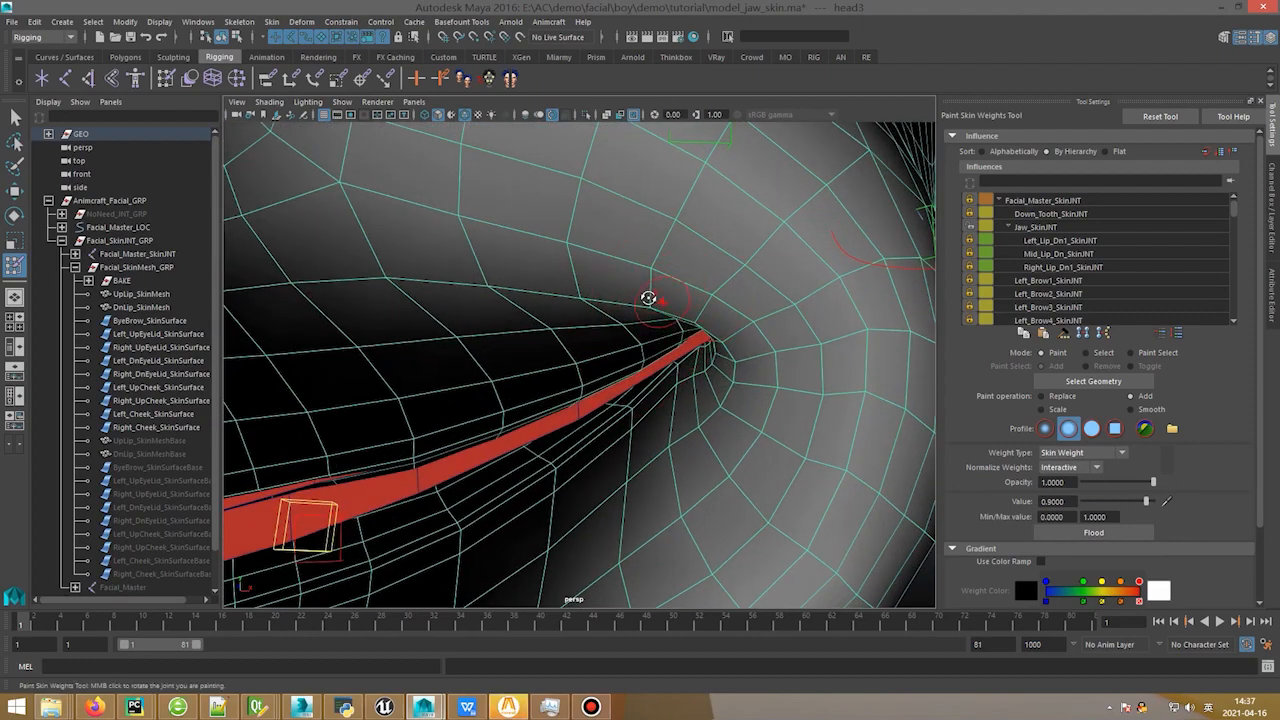
left_click_drag(652, 300, 645, 296, "alt")
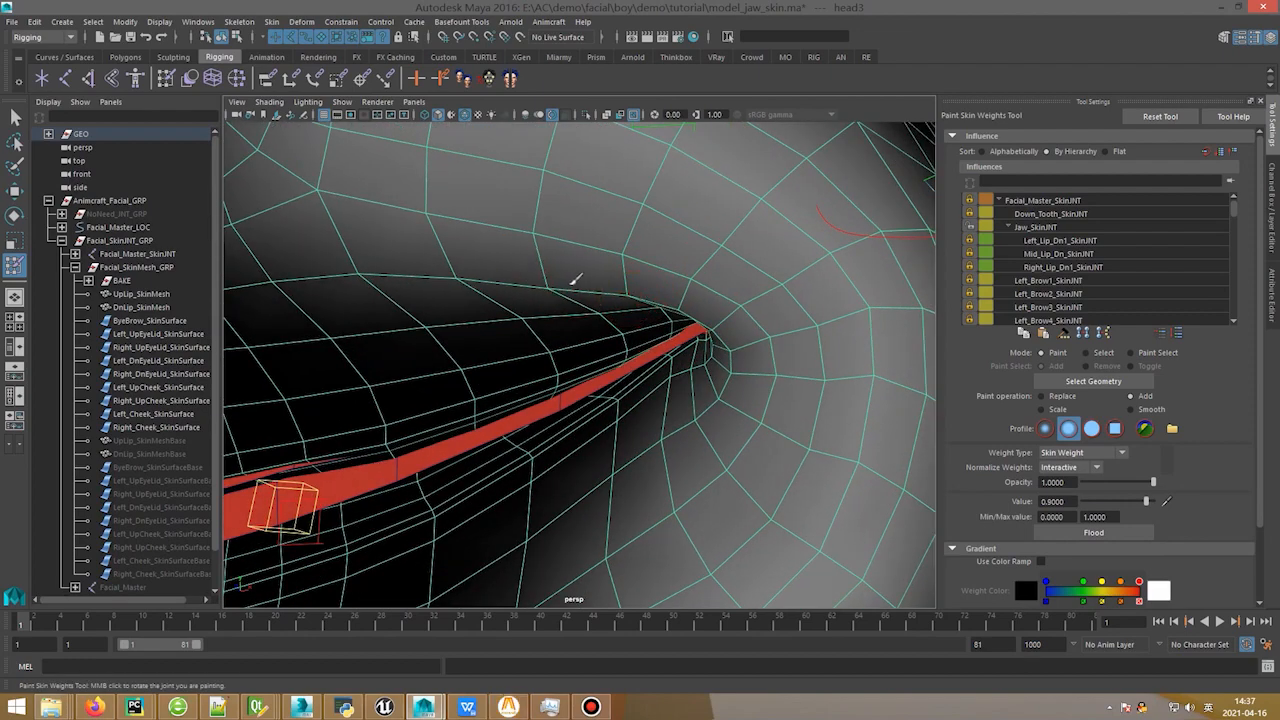
Step: Undo the last action, unlock the Left_Cheek_SkinSurface influence, and examine its weights across the cheek and below the mouth corner
key("ctrl+z")
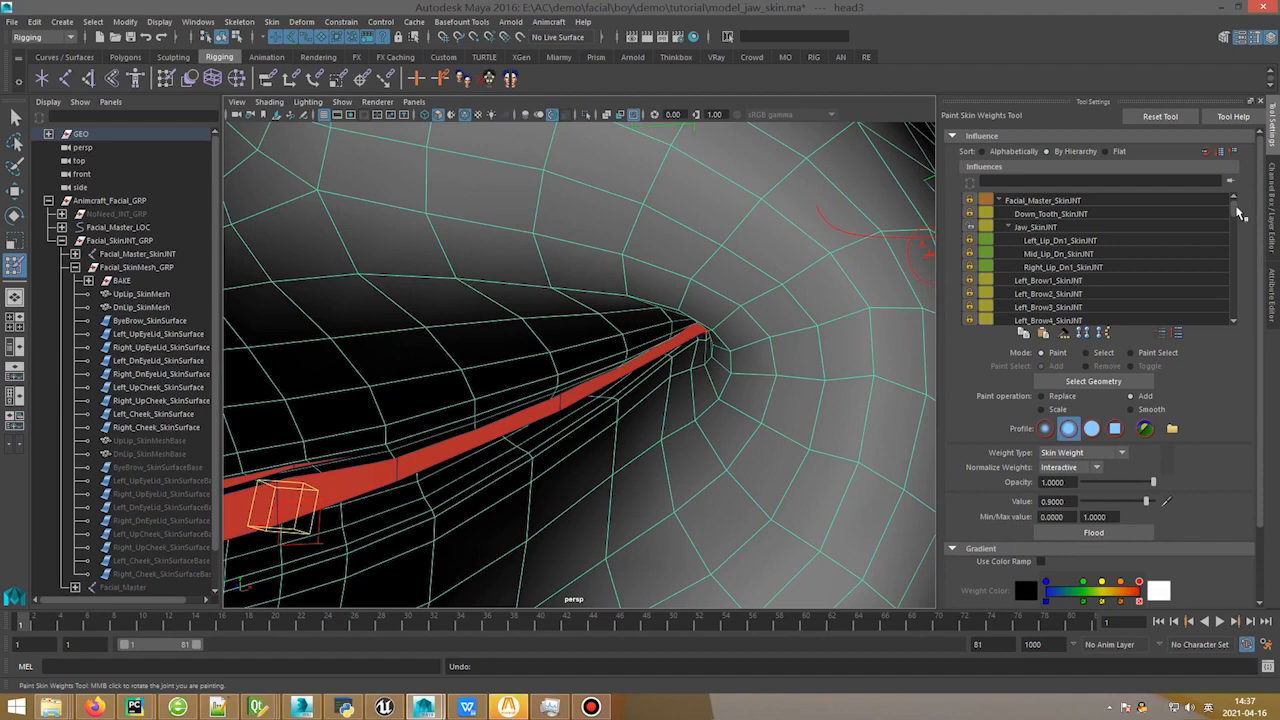
left_click_drag(1236, 208, 1229, 302)
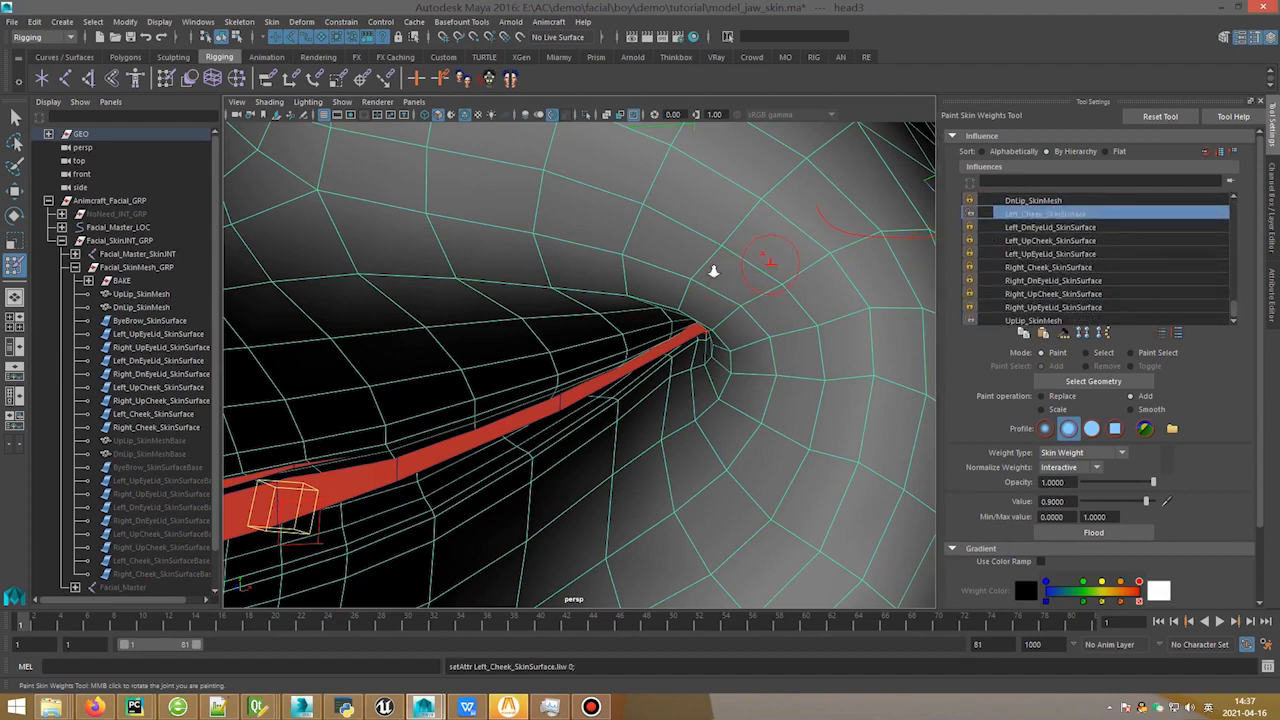
key("f")
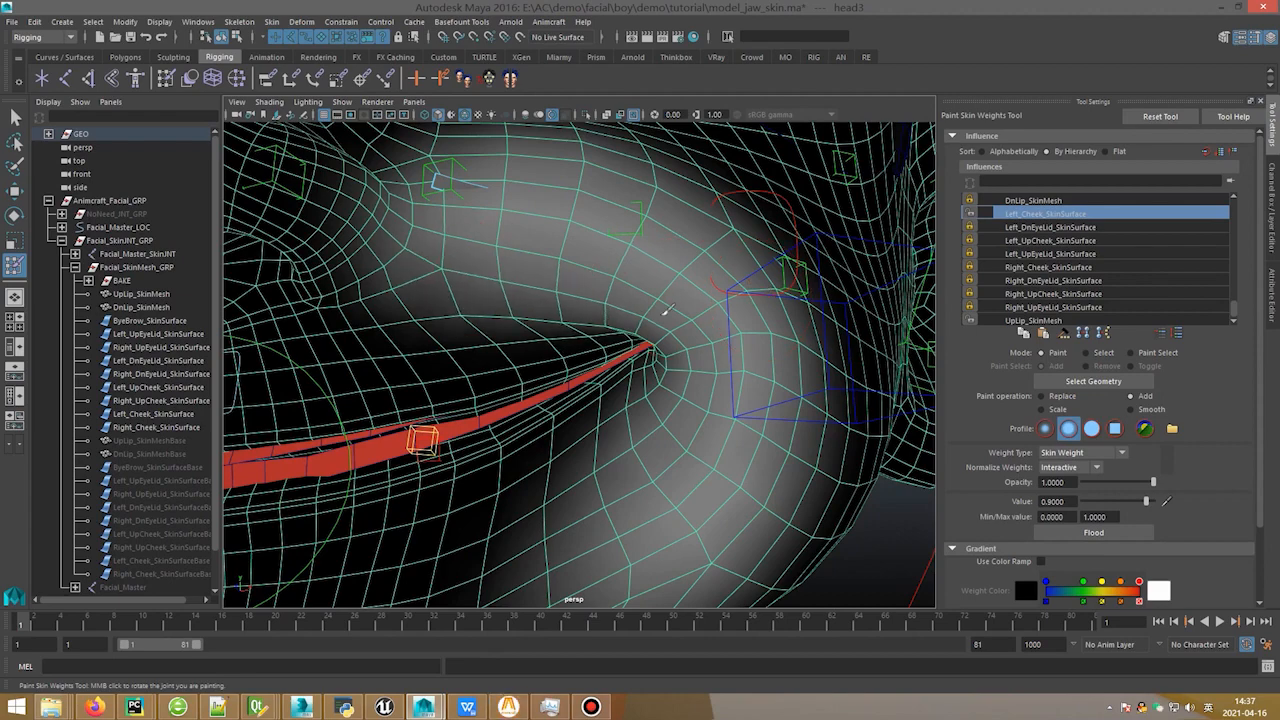
scroll(650, 300, "down", 3)
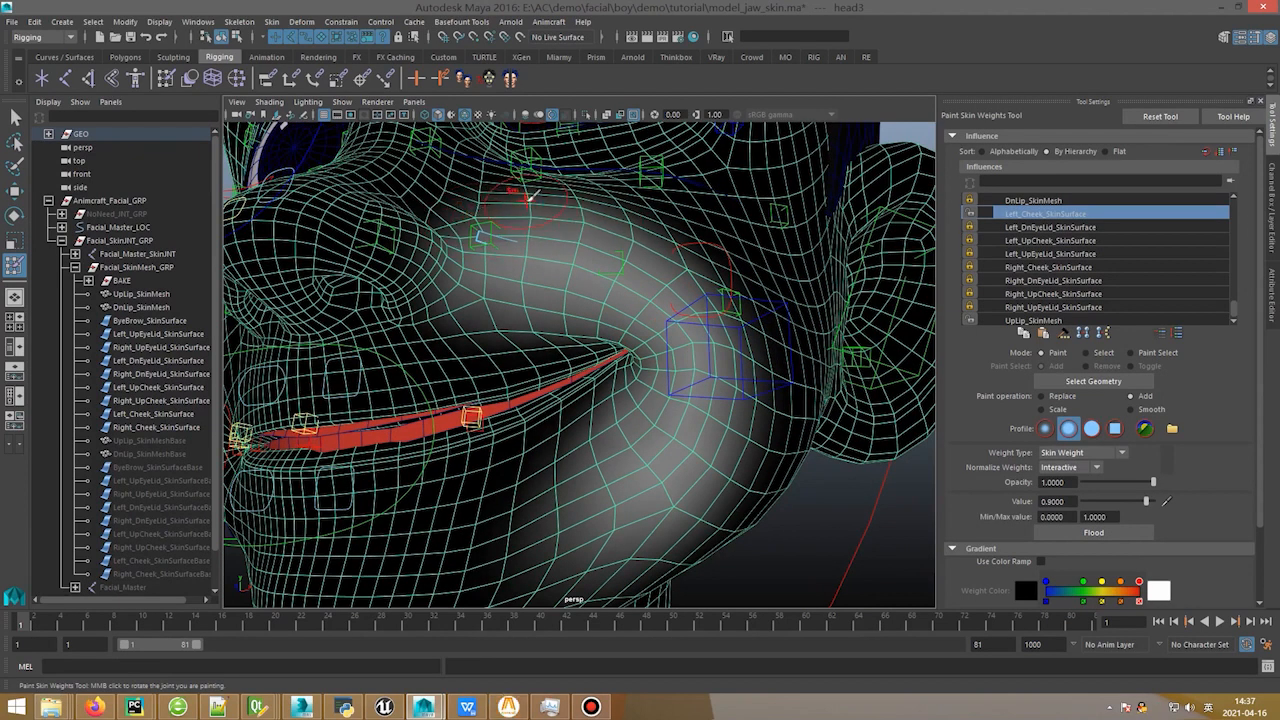
left_click_drag(702, 286, 680, 322, "alt")
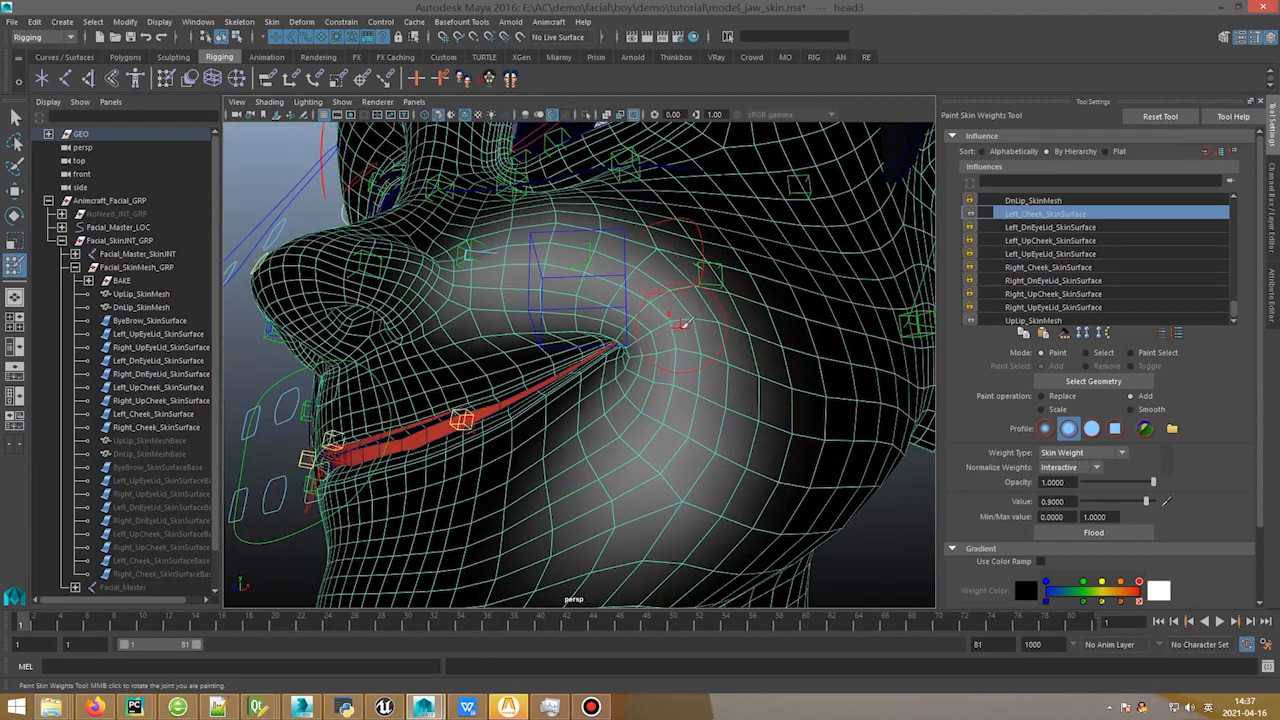
left_click_drag(720, 367, 690, 460, "alt")
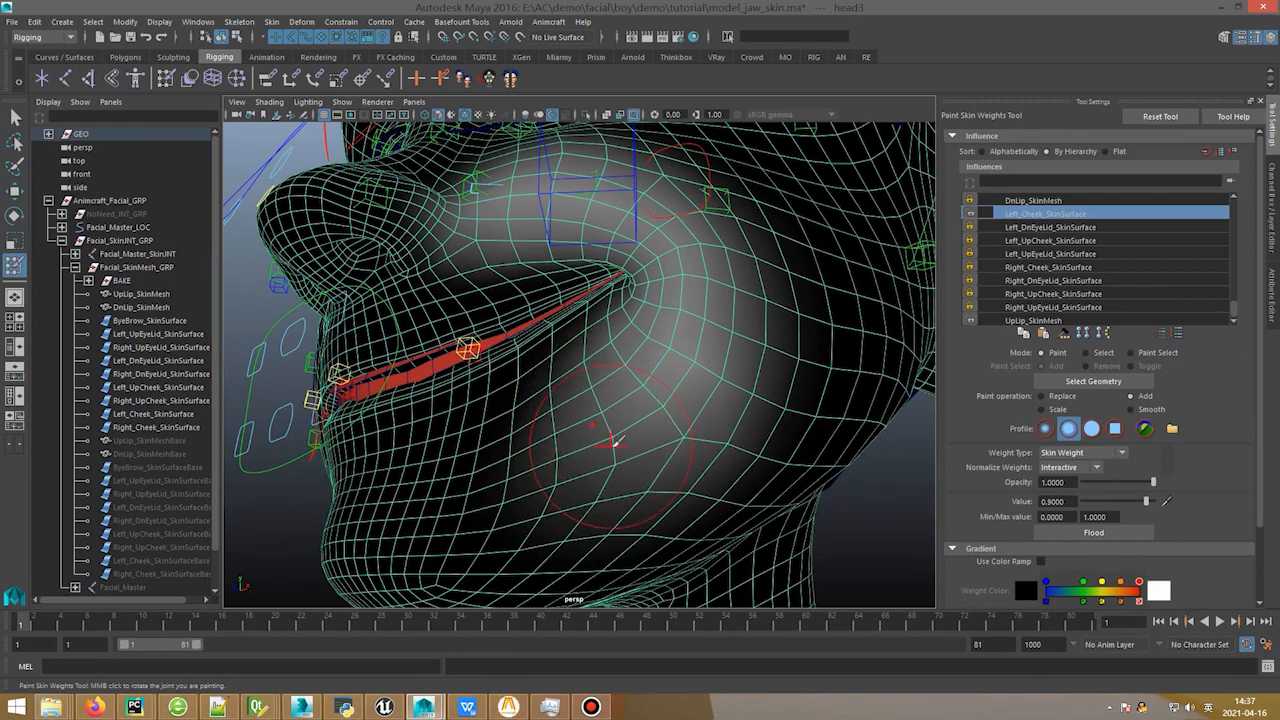
left_click_drag(609, 443, 606, 371, "alt")
left_click_drag(575, 463, 640, 500, "alt")
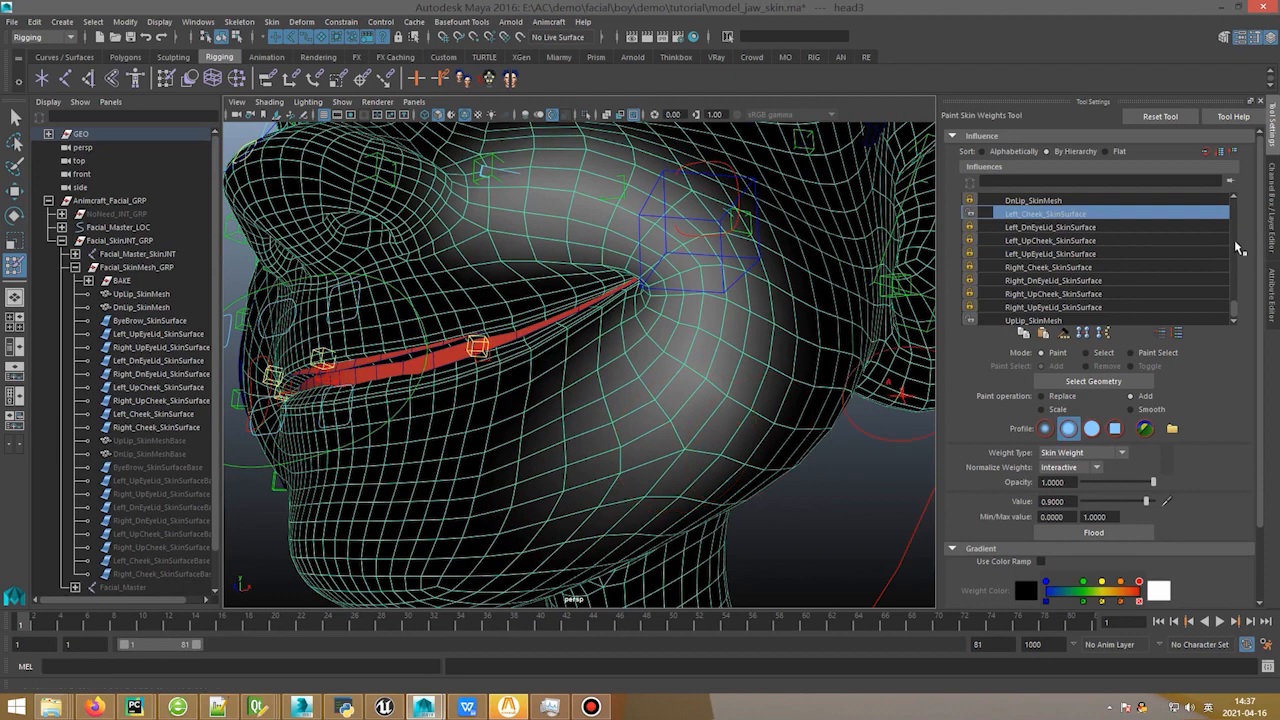
Step: Show the weights of Jaw_SkinJNT and of UpLip_SkinMesh, and examine the lip weights around the left mouth corner
left_click_drag(1237, 315, 1246, 205)
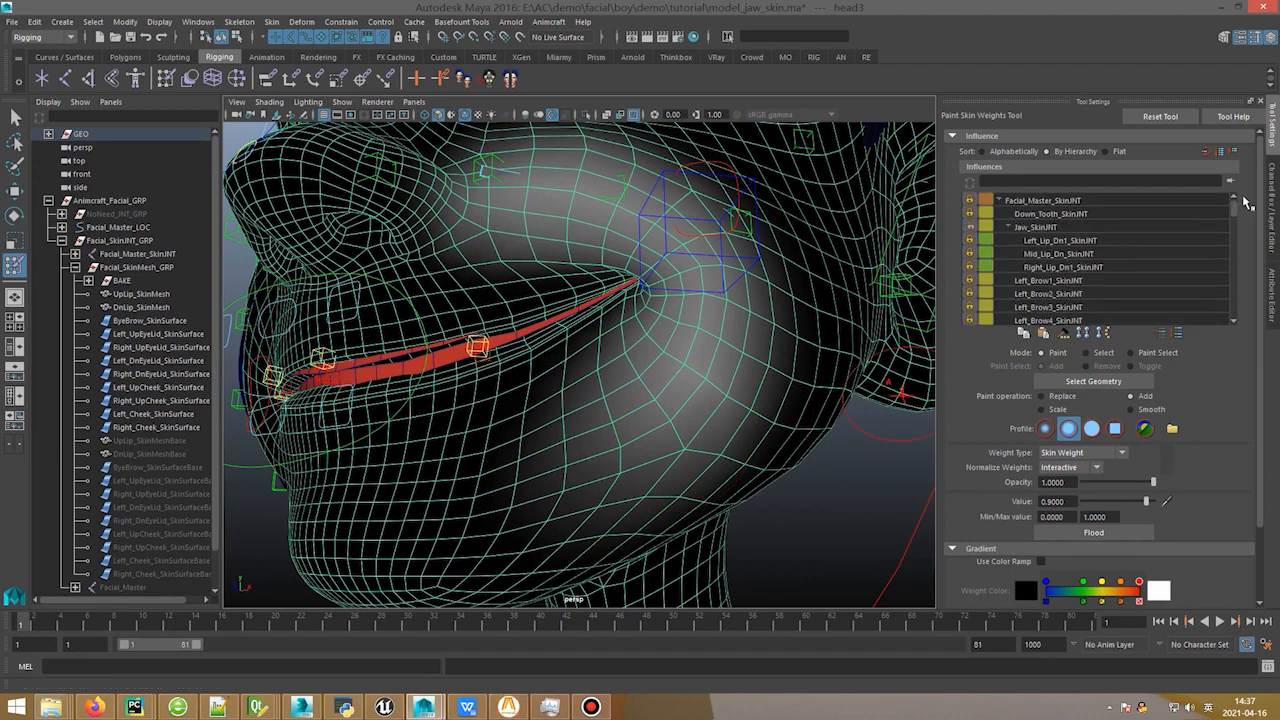
left_click(1049, 228)
scroll(1049, 240, "down", 10)
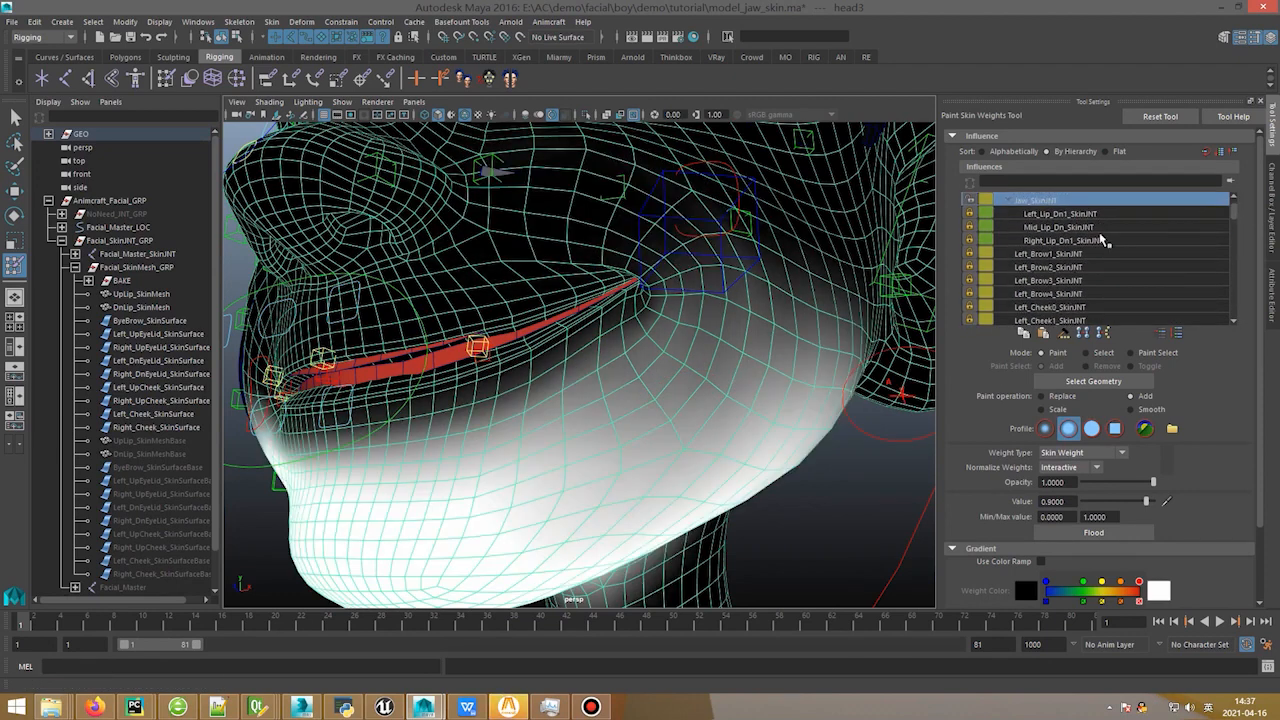
scroll(1137, 267, "down", 8)
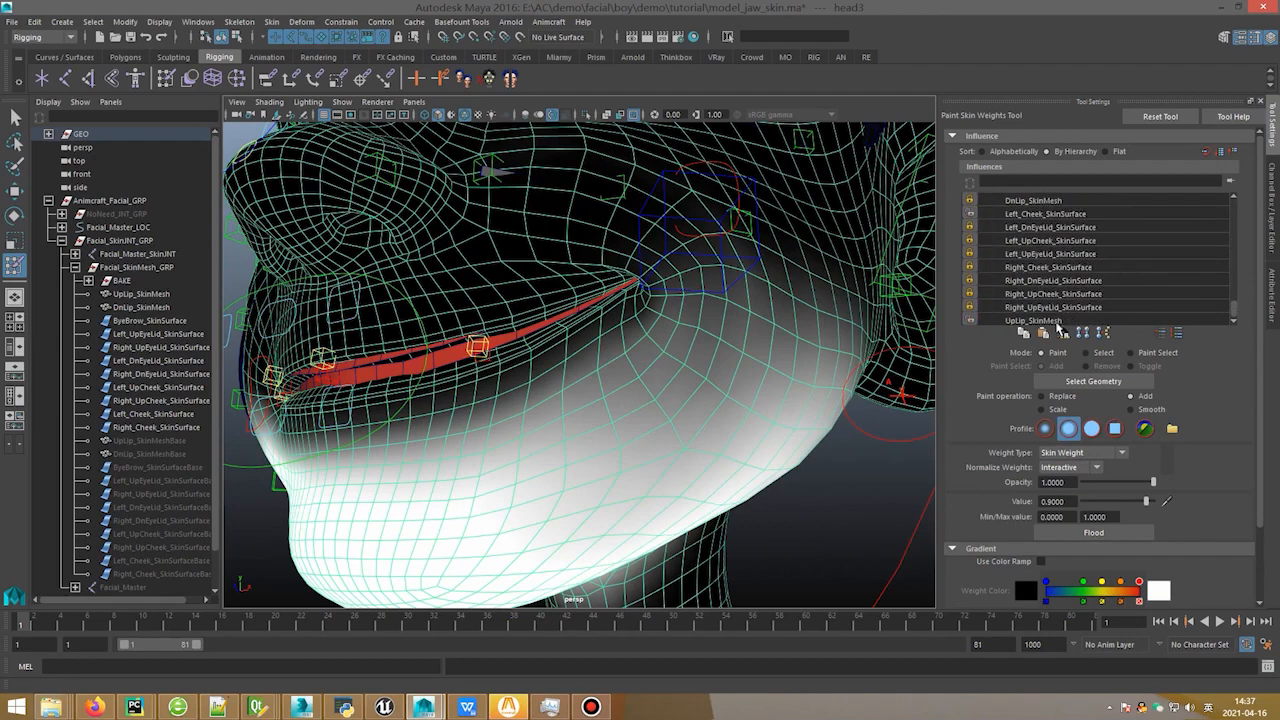
left_click(1056, 322)
scroll(694, 309, "up", 6)
middle_click_drag(683, 260, 657, 357, "alt")
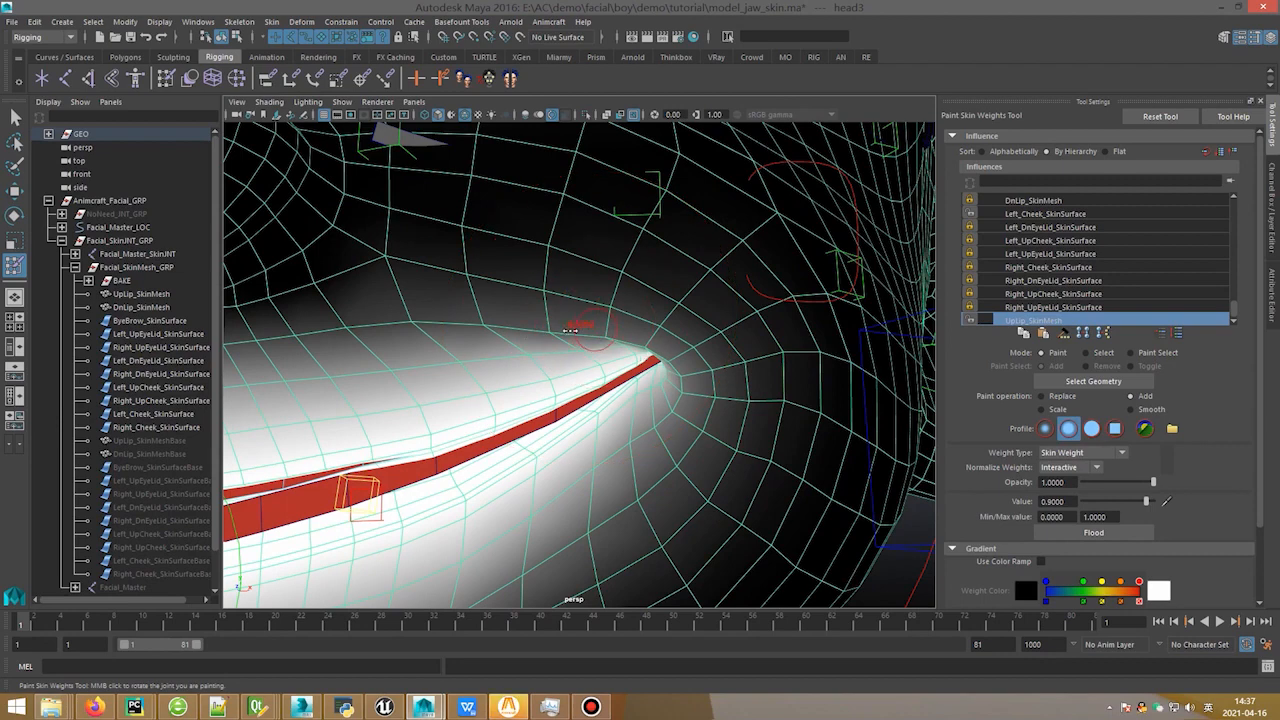
scroll(590, 328, "up", 3)
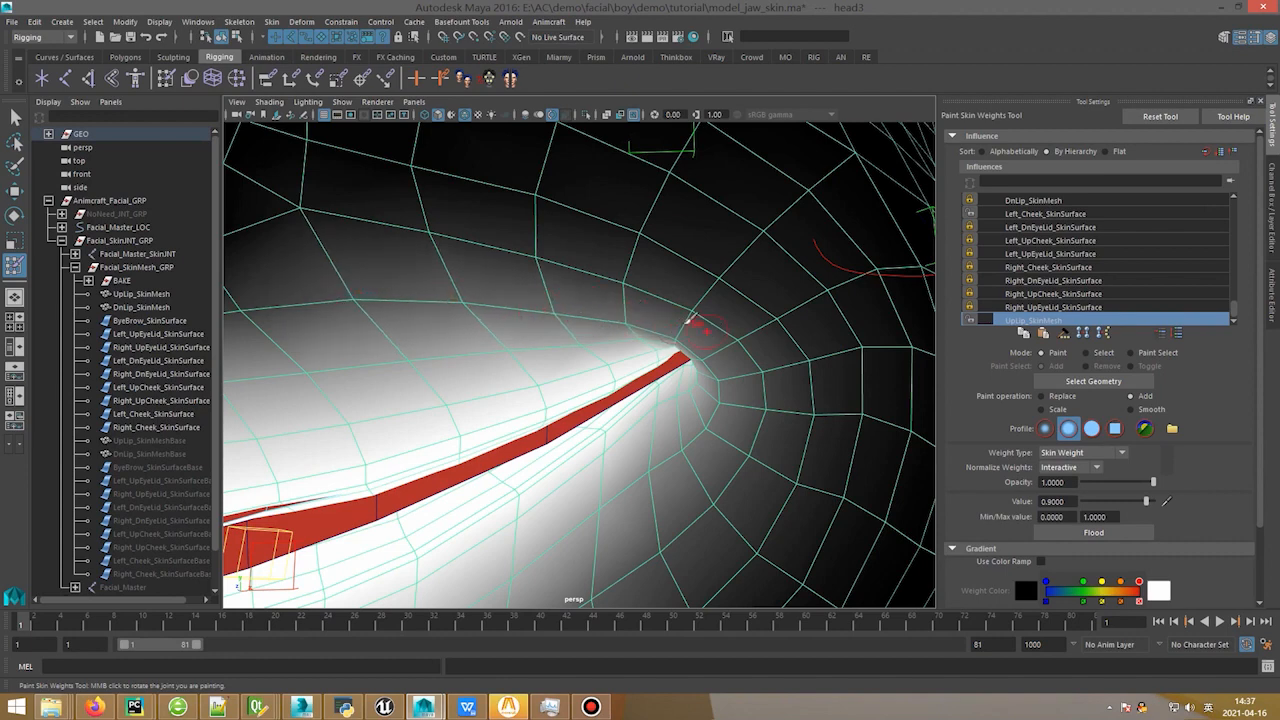
mouse_move(728, 366)
left_mouse_down("alt")
mouse_move(729, 343)
mouse_move(705, 338)
left_mouse_up("alt")
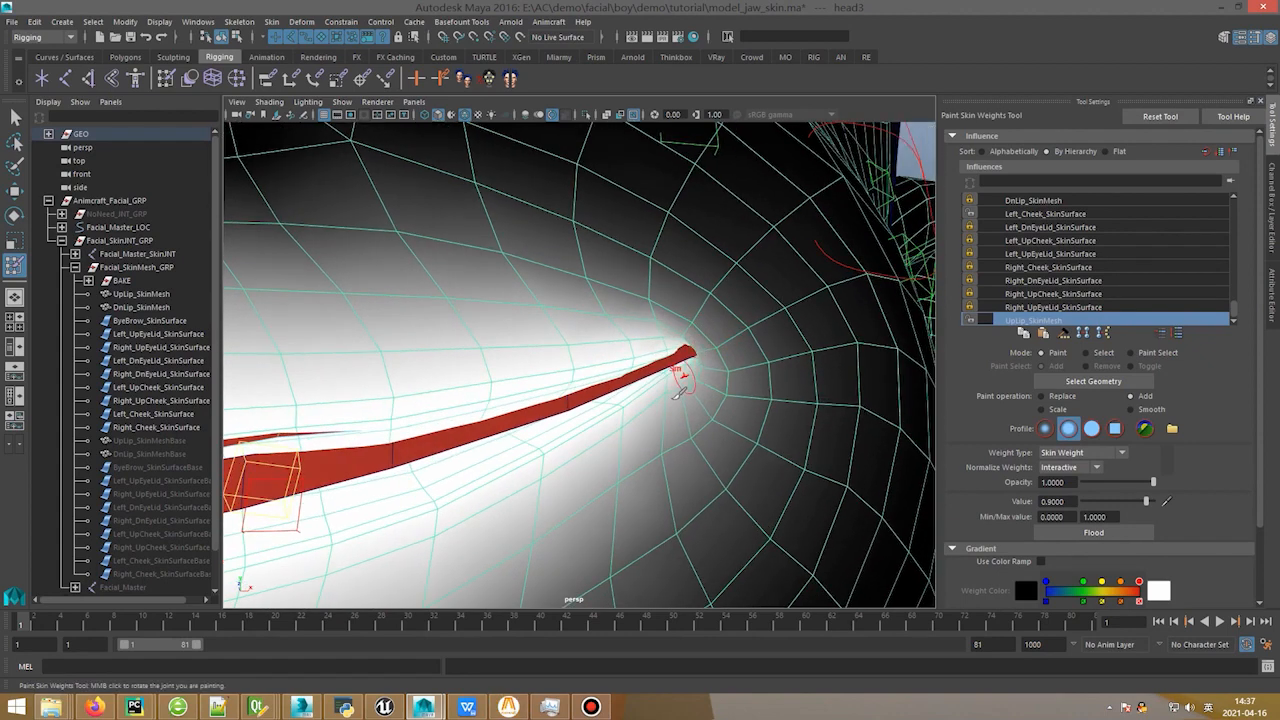
Step: Check the upper-lip weights around the left mouth corner, then move the left mouth-corner control to test the deformation
left_click_drag(678, 400, 688, 386, "alt")
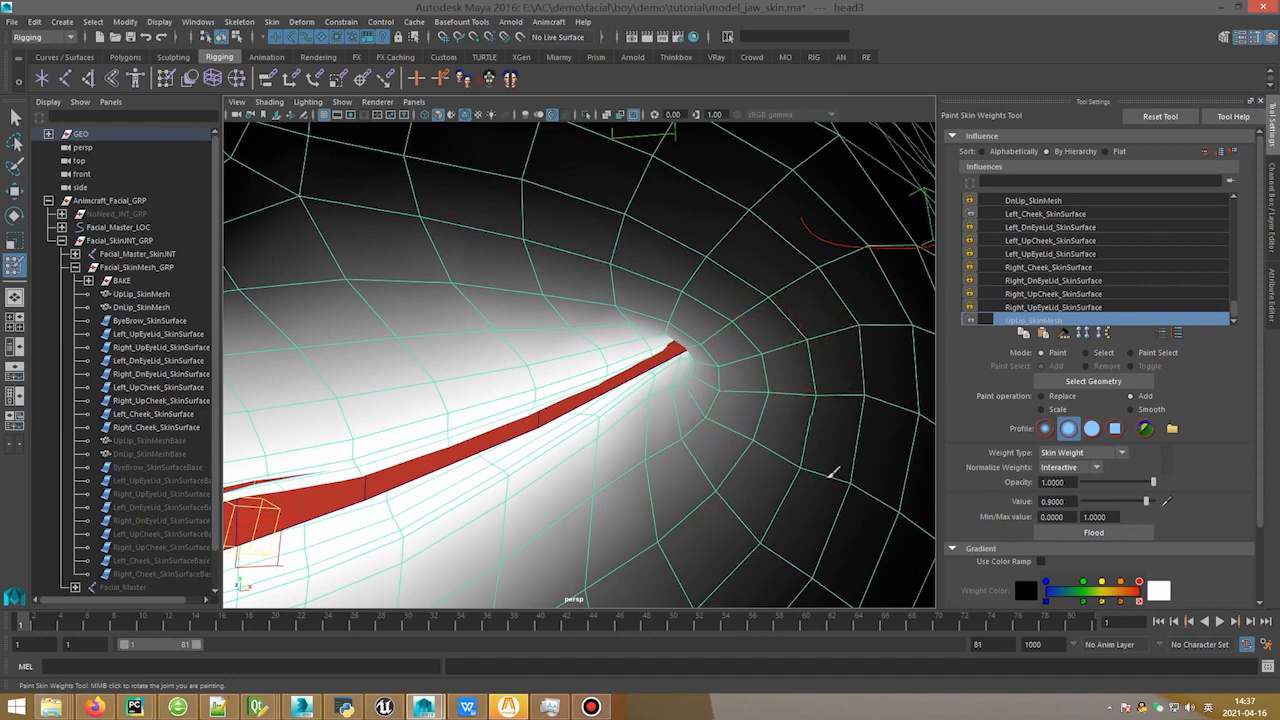
left_click_drag(831, 471, 752, 410, "alt")
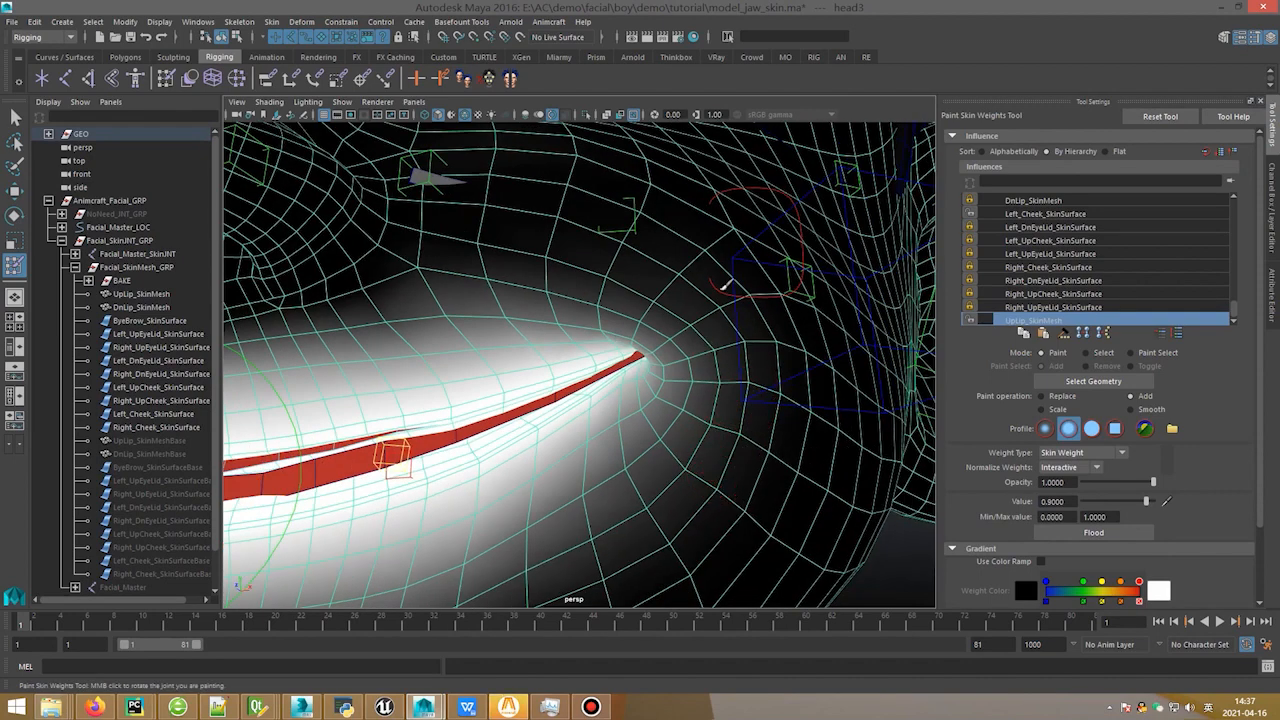
scroll(662, 288, "down", 5)
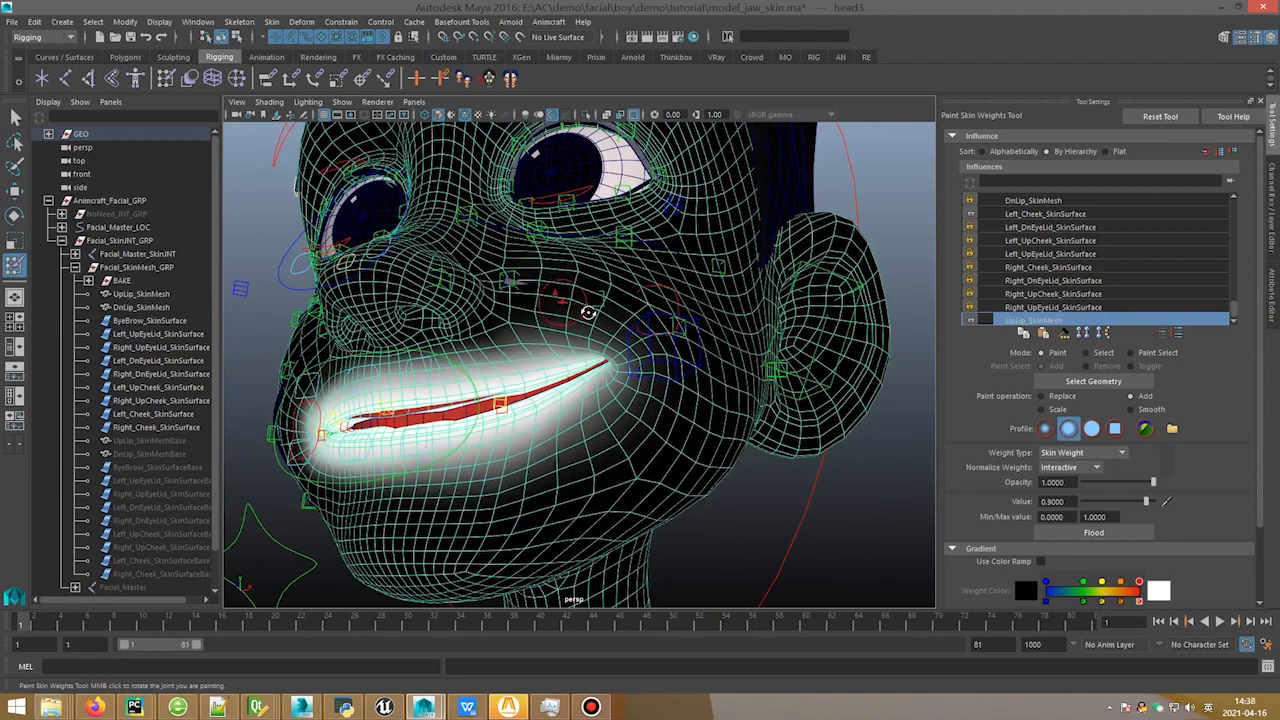
key("q")
left_click(673, 314)
left_click_drag(673, 314, 670, 343, "alt")
key("w")
left_click_drag(700, 275, 650, 292)
Step: Reset the left mouth-corner control's Translate X and Translate Y to 0
left_click(1262, 187)
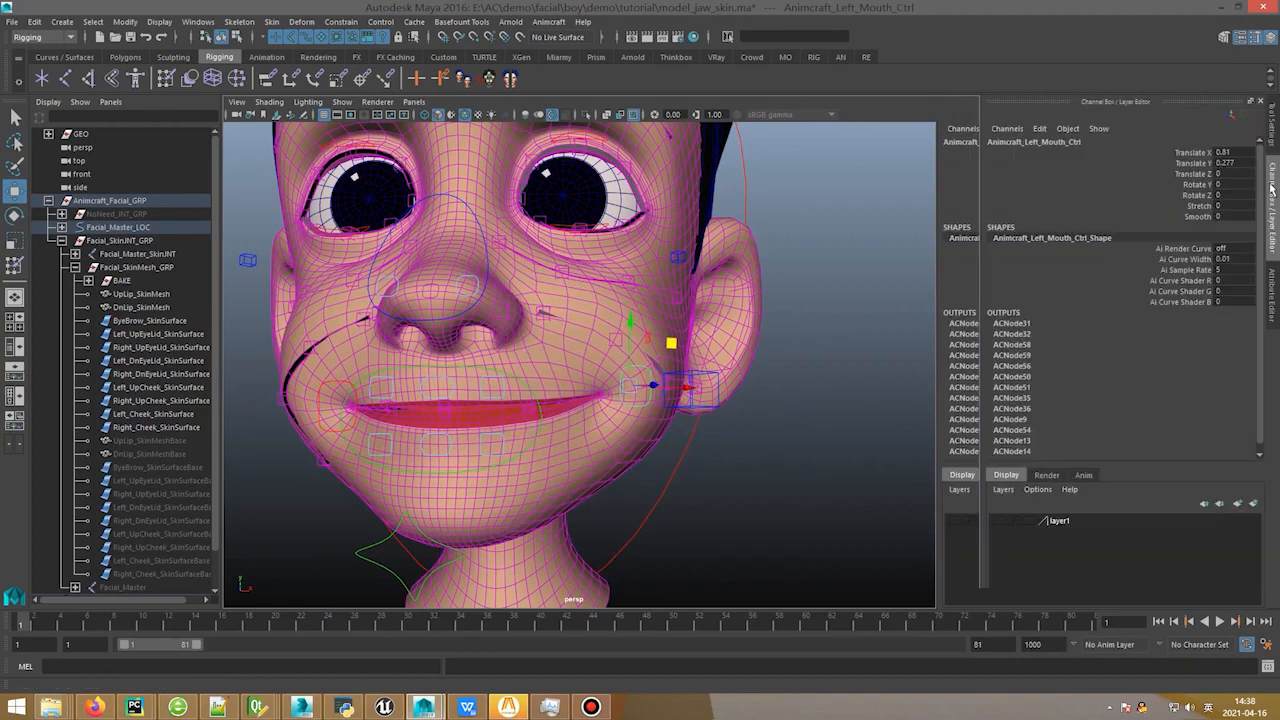
left_click(1236, 166)
type("0")
key("Return")
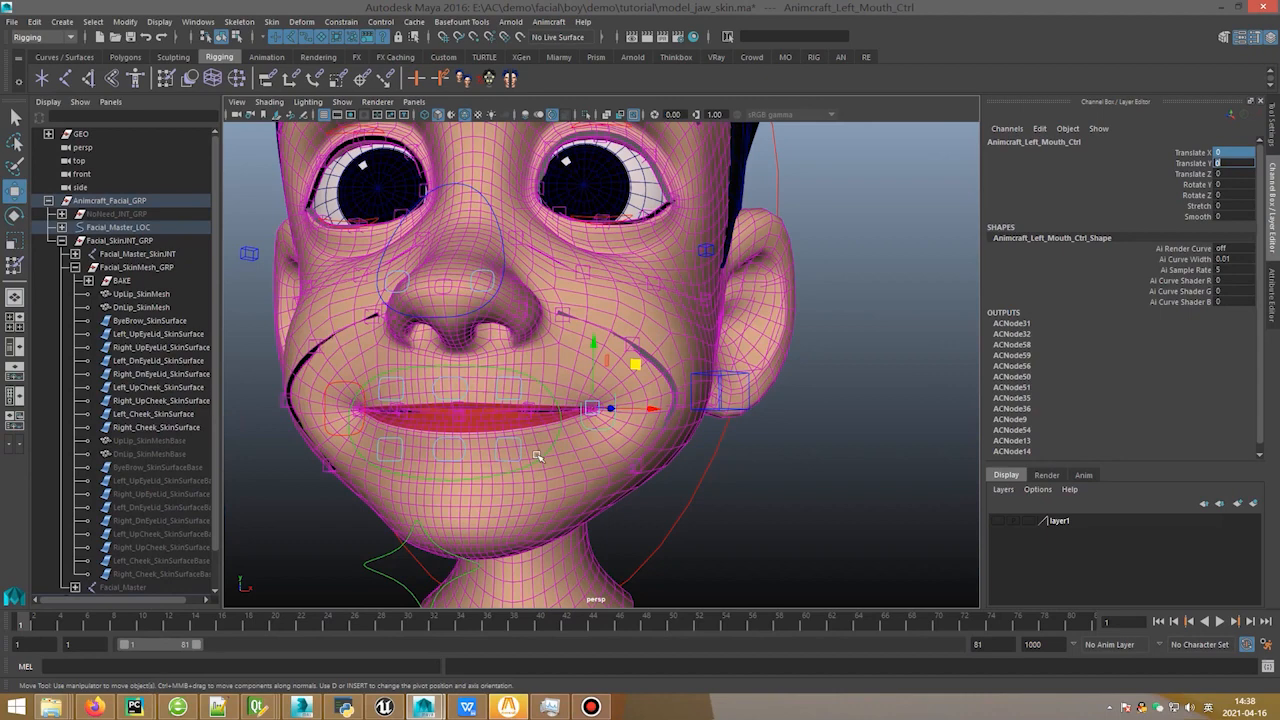
Step: Test the lip weights by moving the lower-lip and upper-lip controls vertically
left_click(465, 452)
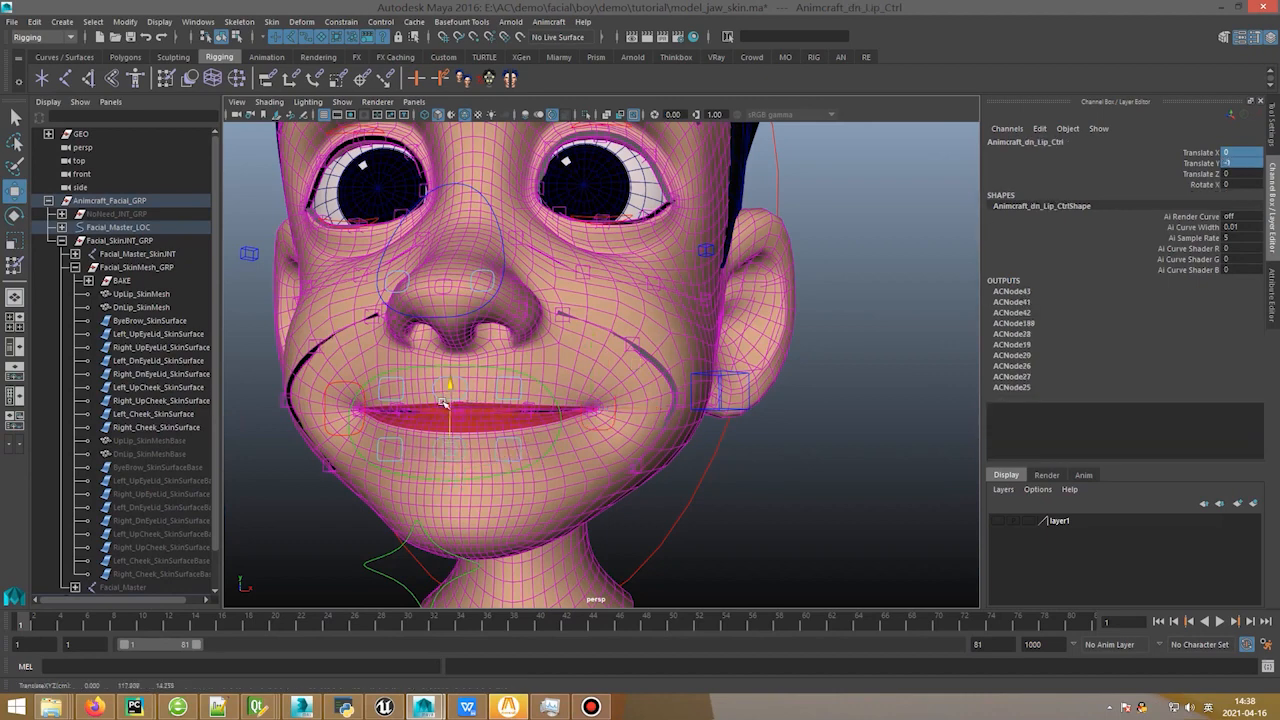
left_click(456, 368)
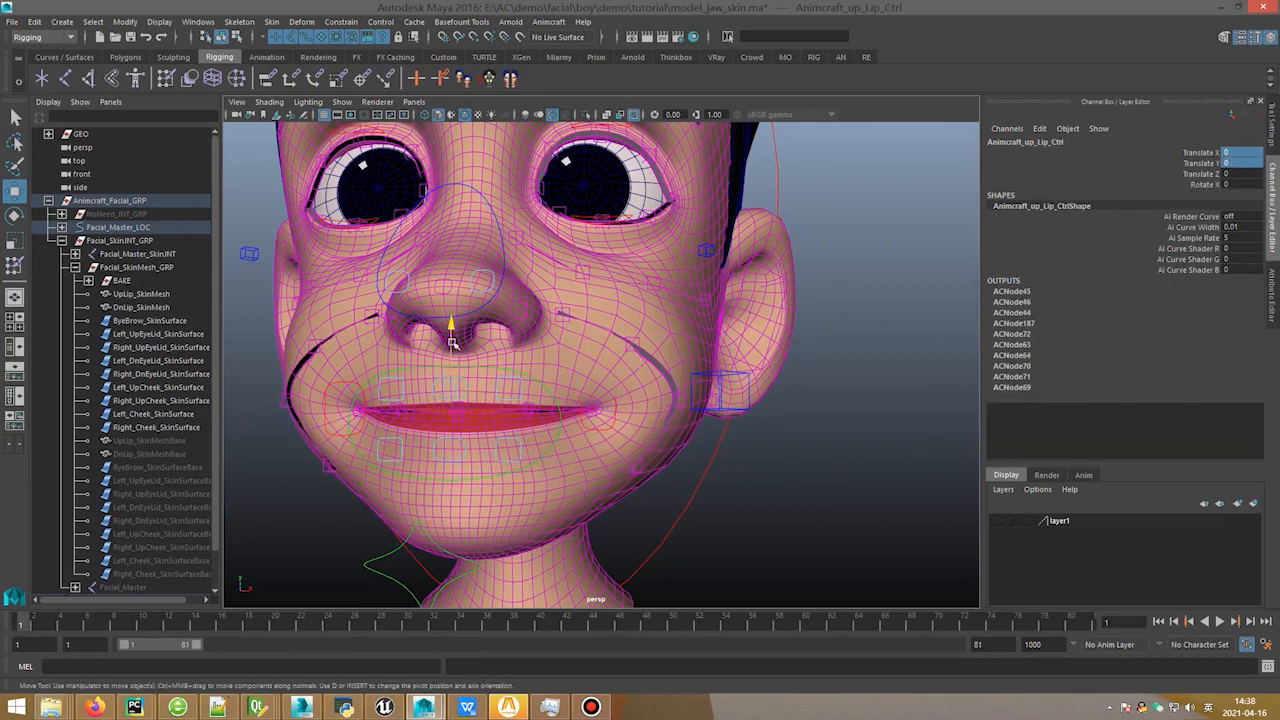
left_click_drag(452, 343, 478, 483)
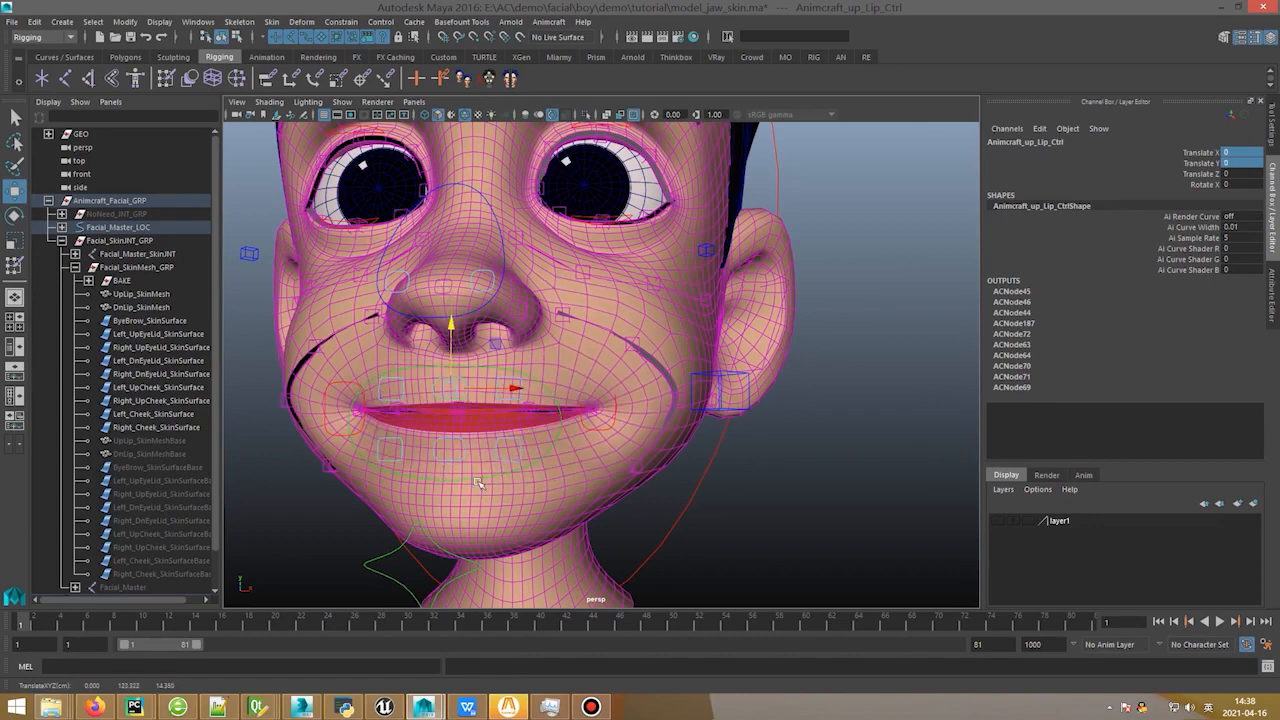
Step: Select all head vertices below the lip line, starting from an edge on the lower lip
scroll(478, 483, "up", 5)
key("q")
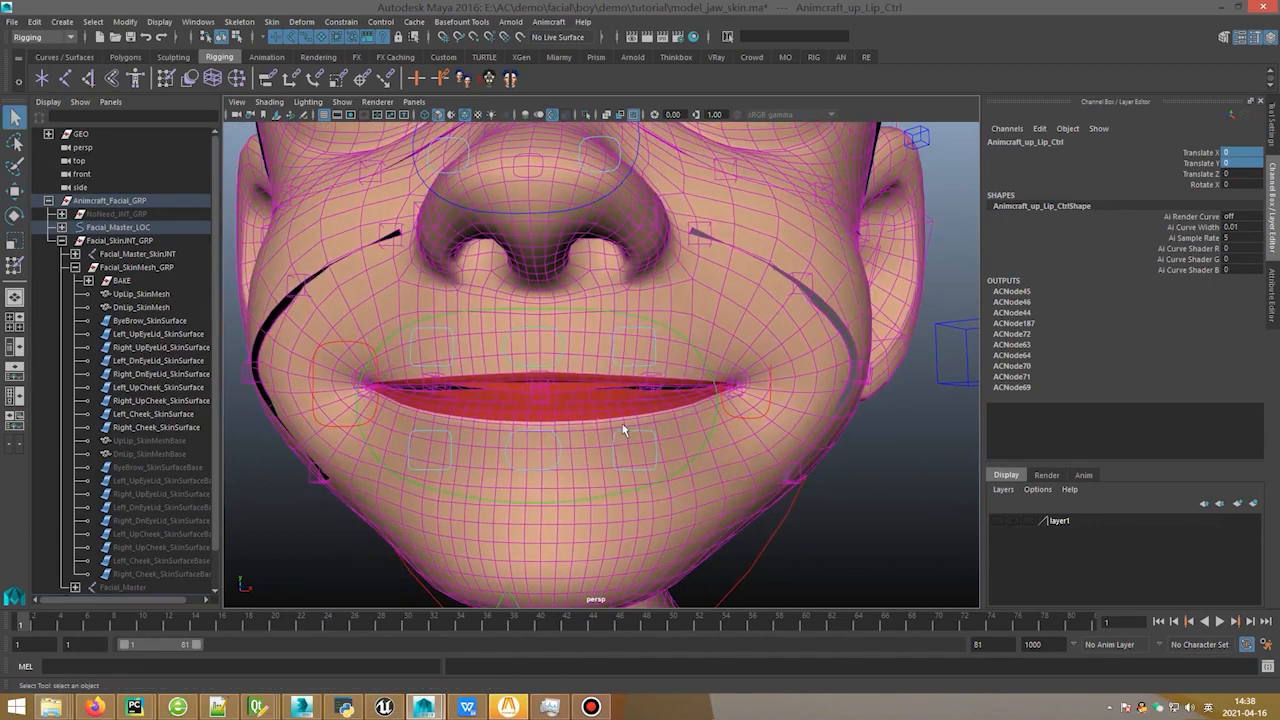
left_click(597, 423)
right_click_drag(600, 335, 595, 296)
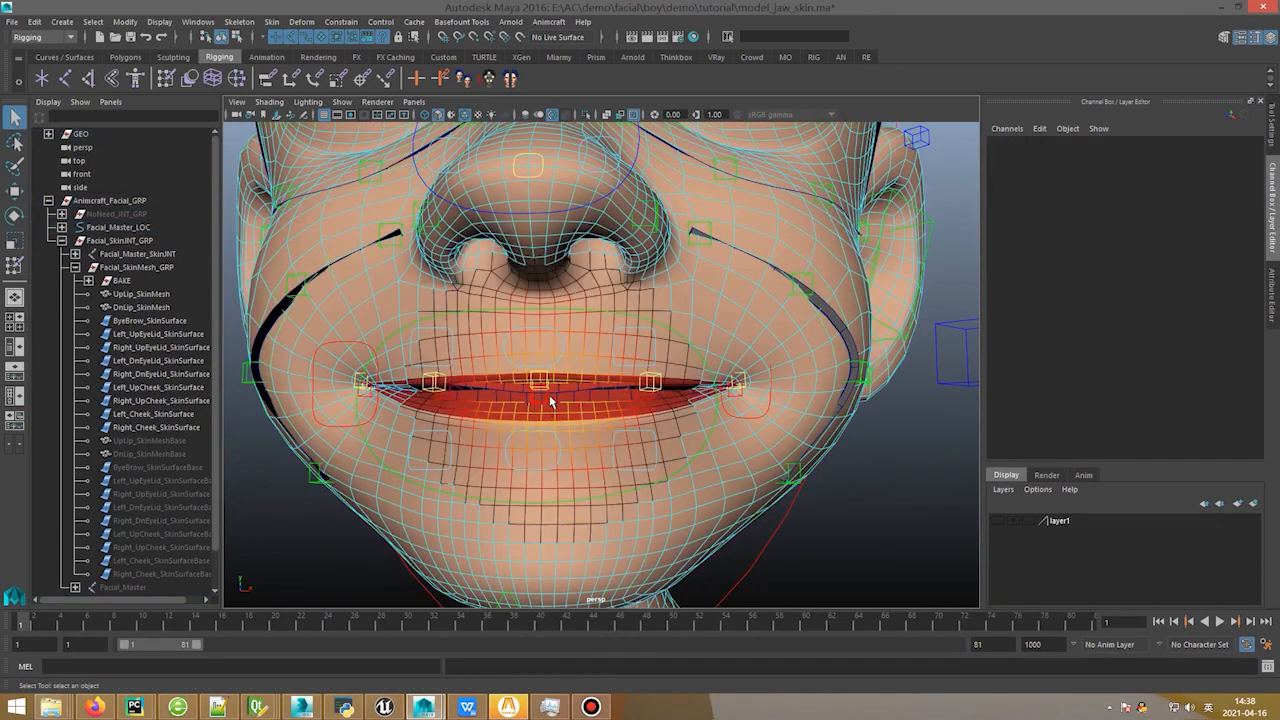
scroll(550, 405, "up", 3)
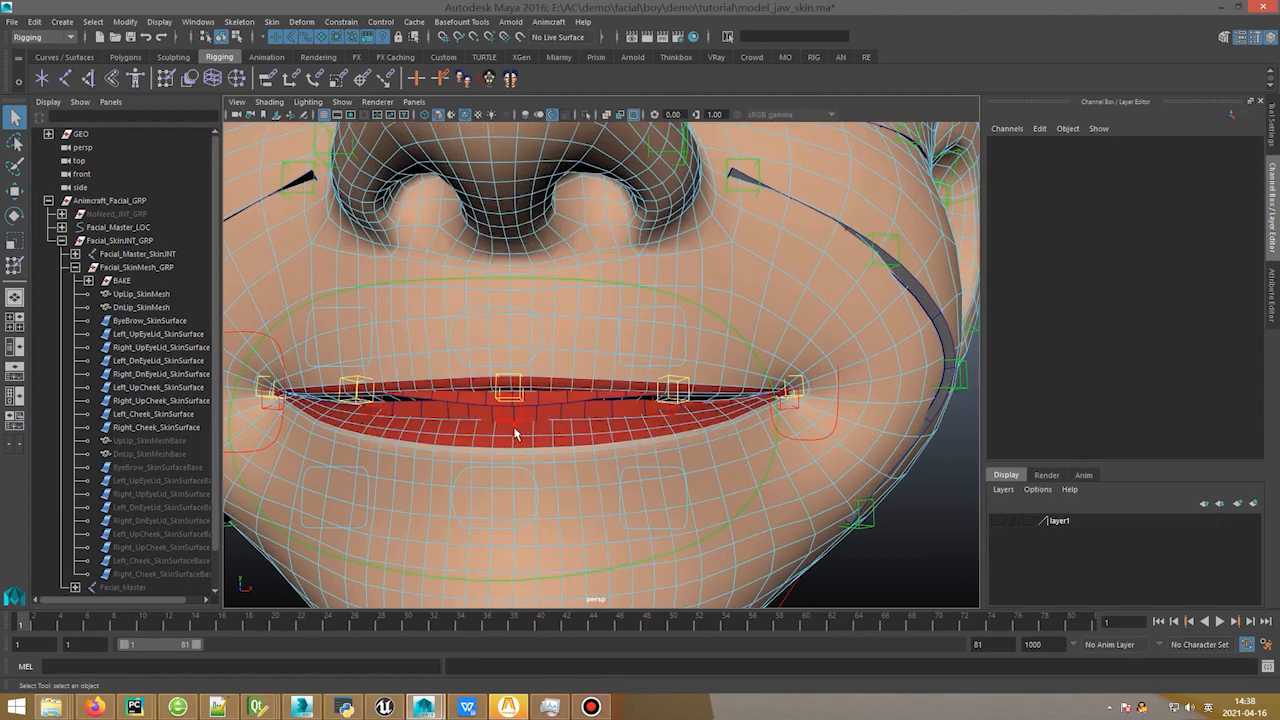
left_click(516, 434)
left_click_drag(516, 434, 526, 458, "alt")
left_click_drag(608, 503, 646, 451, "alt")
scroll(680, 420, "down", 3)
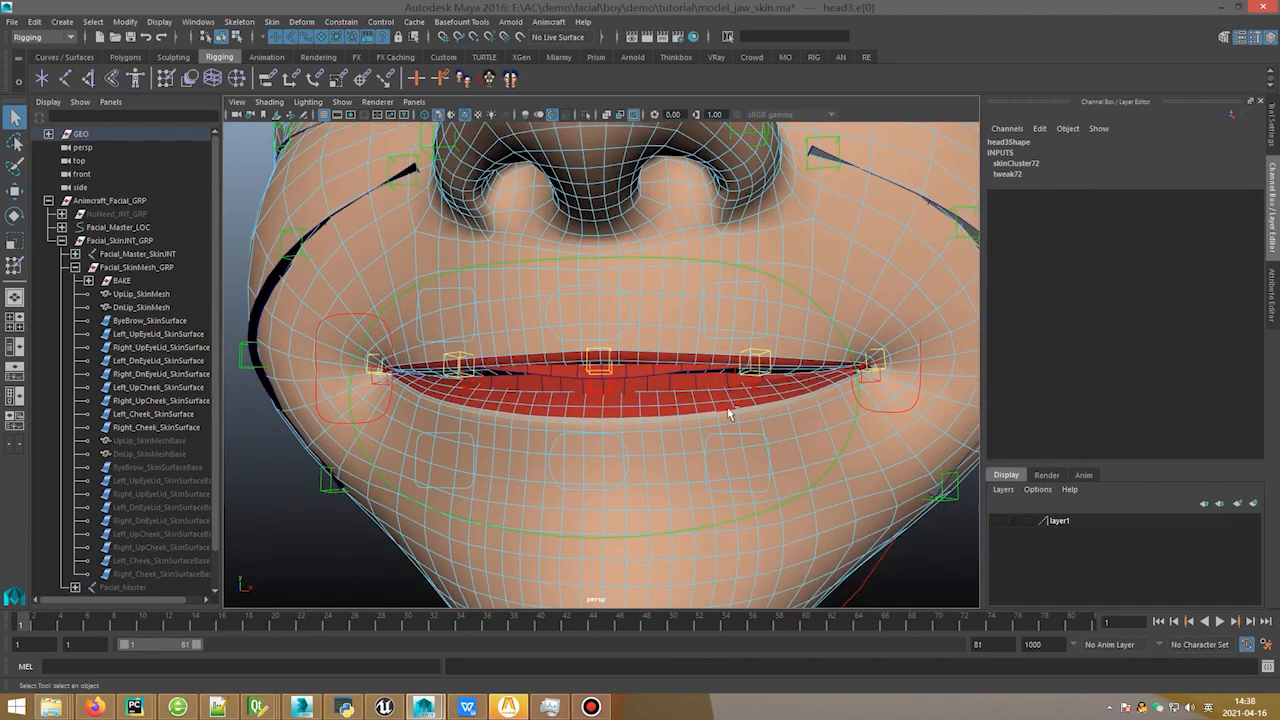
right_click_drag(728, 408, 568, 410, "ctrl")
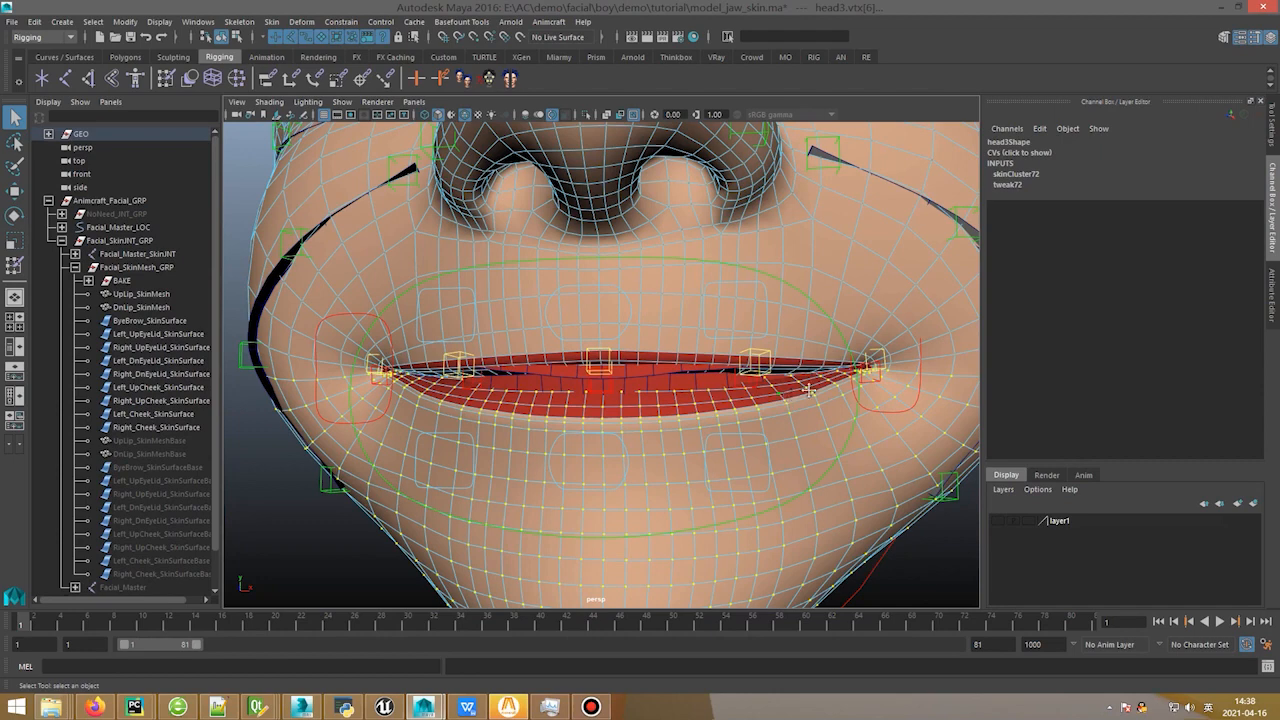
Step: Try moving the selected lower-face vertices down to check the split between the lips, and undo the move
left_click_drag(810, 390, 849, 373, "alt")
left_click_drag(566, 392, 588, 318, "alt")
key("w")
middle_click_drag(588, 330, 582, 374)
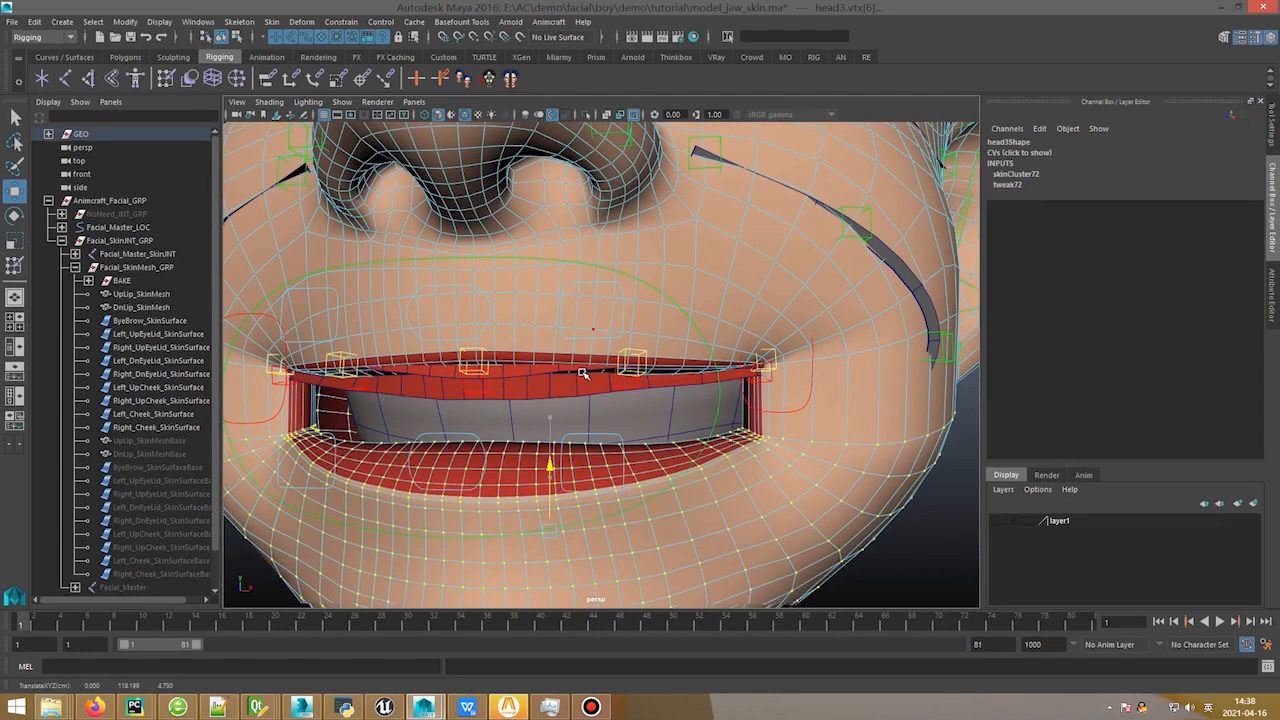
key("ctrl+z")
key("ctrl+z")
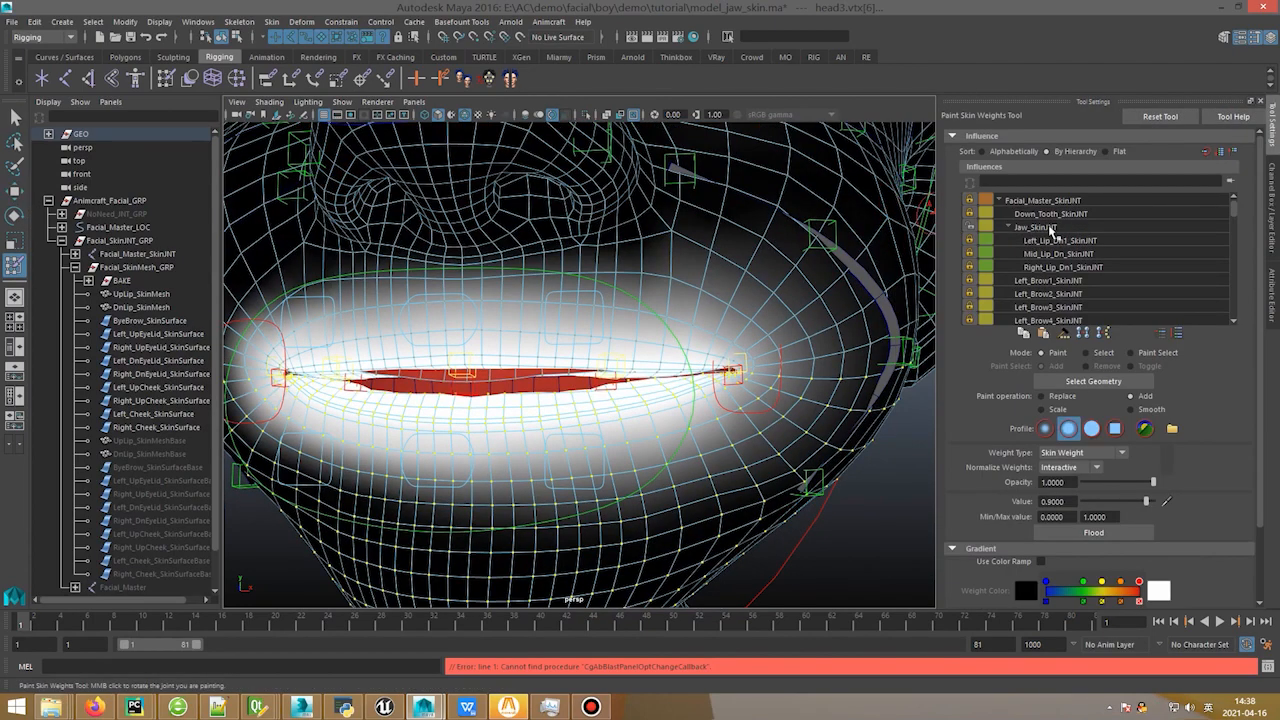
Step: Lock the skin influences in Paint Skin Weights, unlock DnLip_SkinMesh, and make it the active influence
right_click(1062, 229)
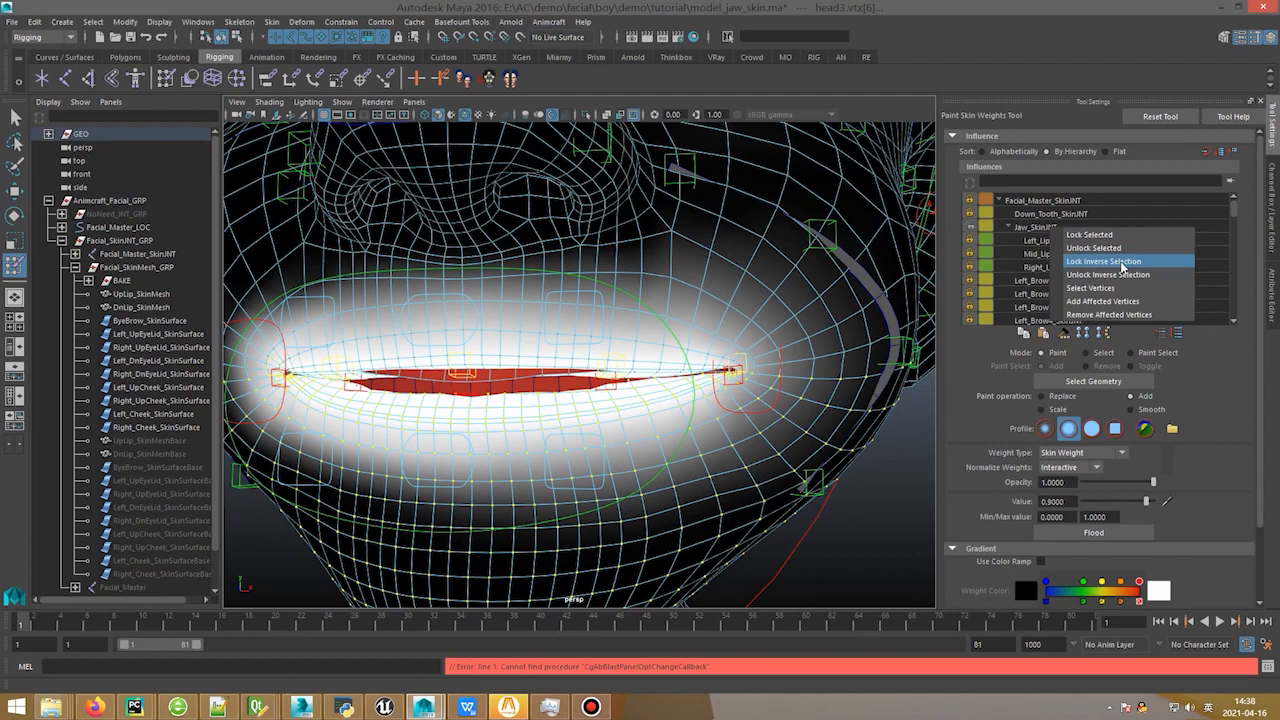
left_click(1018, 228)
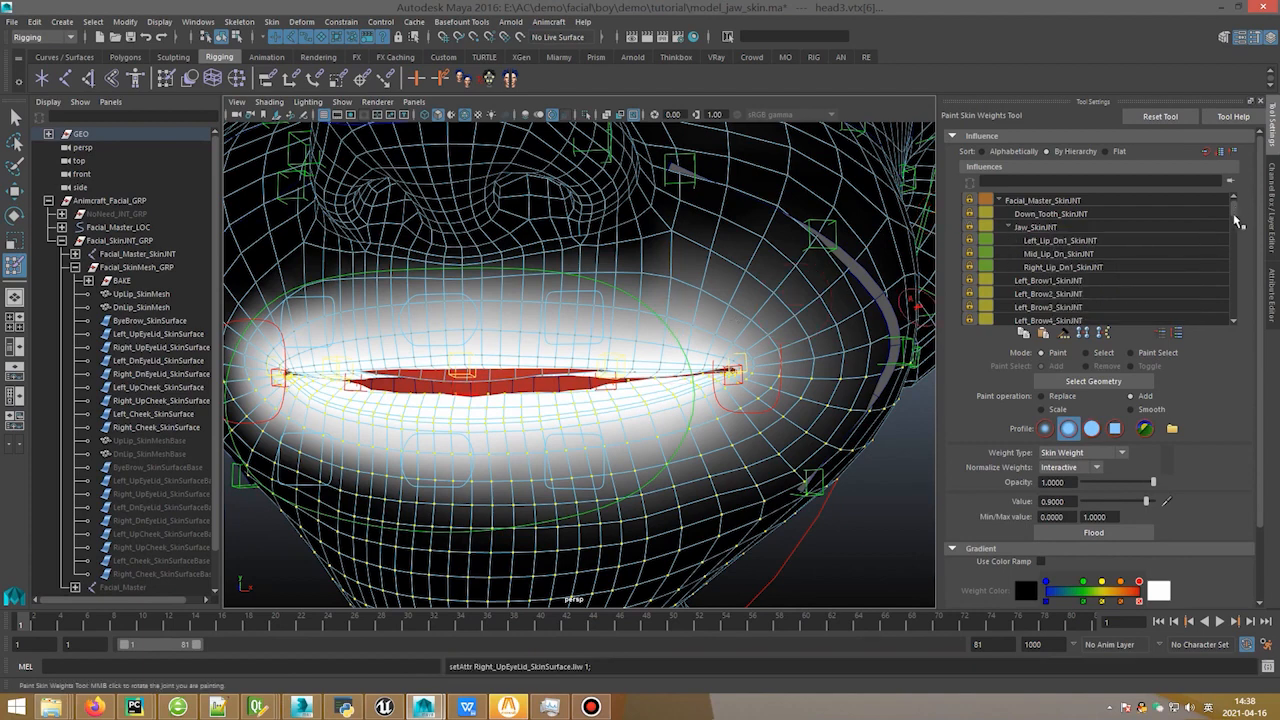
left_click_drag(1236, 212, 1226, 316)
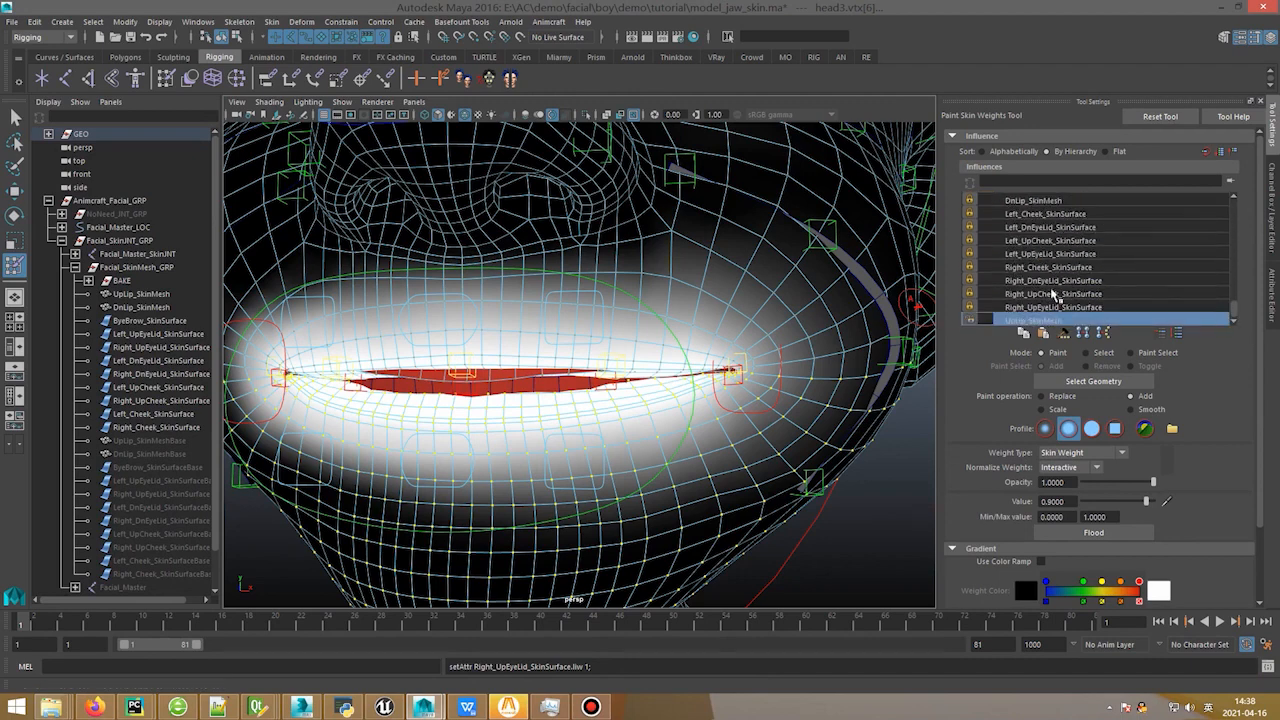
scroll(1045, 247, "up", 1)
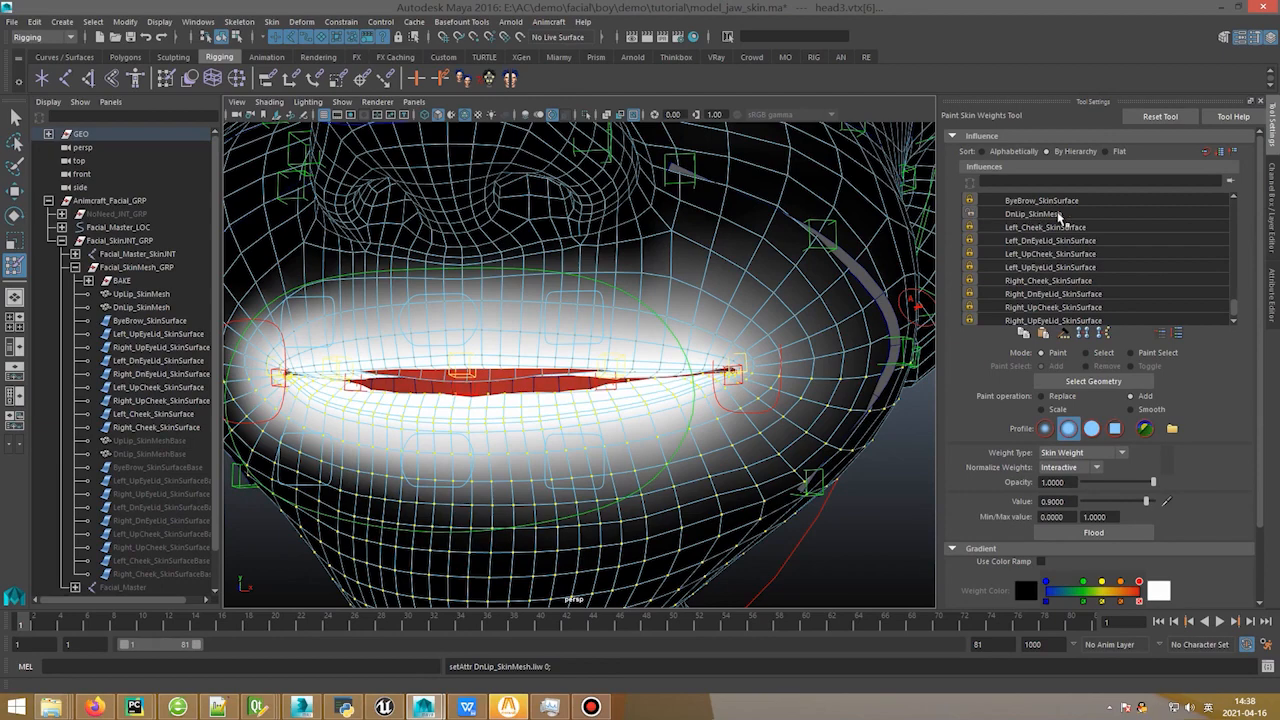
left_click(1040, 214)
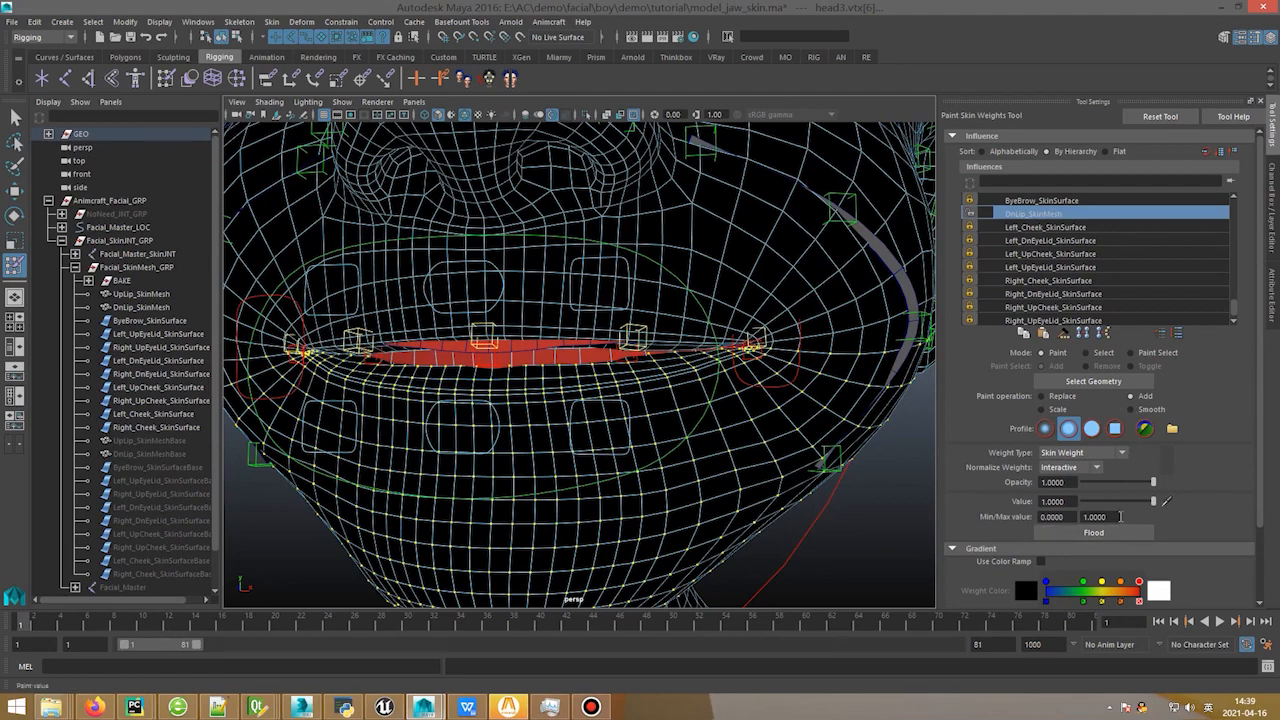
Step: Flood DnLip_SkinMesh weights onto the selected lower-face vertices with the Add operation at value 1.0
left_click(1111, 530)
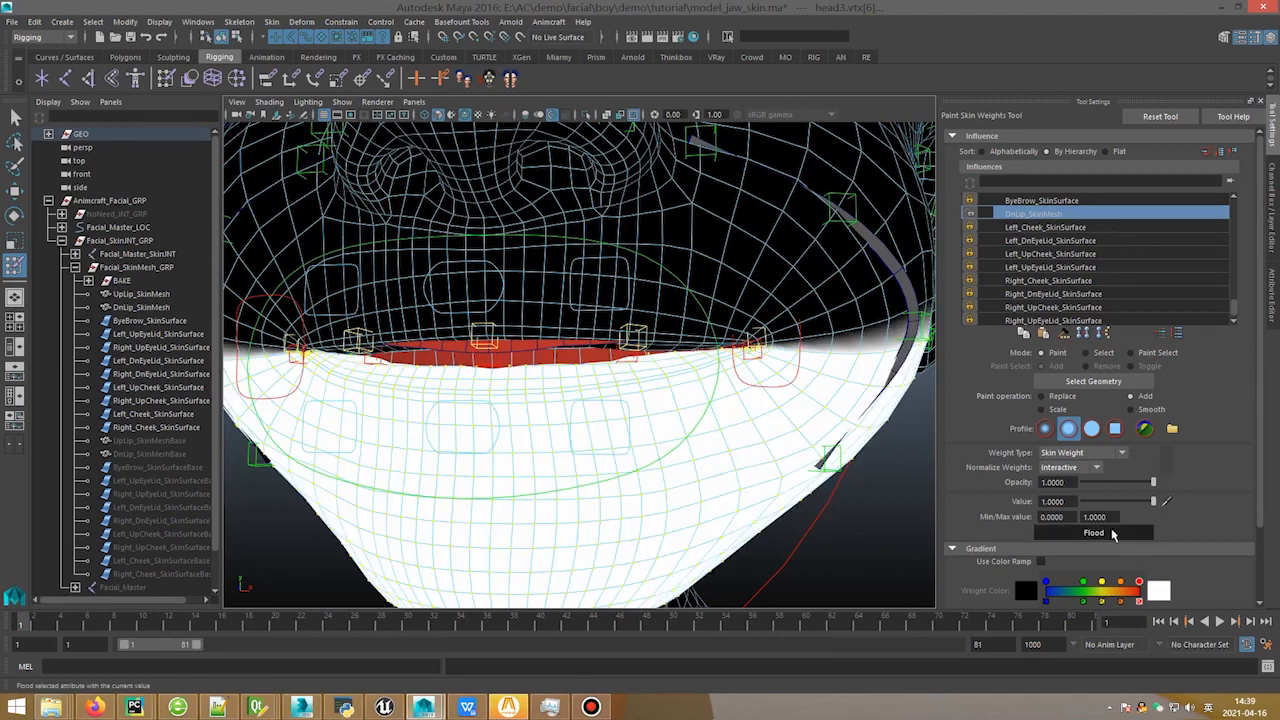
mouse_move(634, 414)
left_mouse_down("alt")
mouse_move(620, 395)
mouse_move(680, 360)
mouse_move(706, 313)
mouse_move(603, 338)
mouse_move(571, 294)
mouse_move(623, 360)
mouse_move(750, 340)
mouse_move(642, 350)
left_mouse_up("alt")
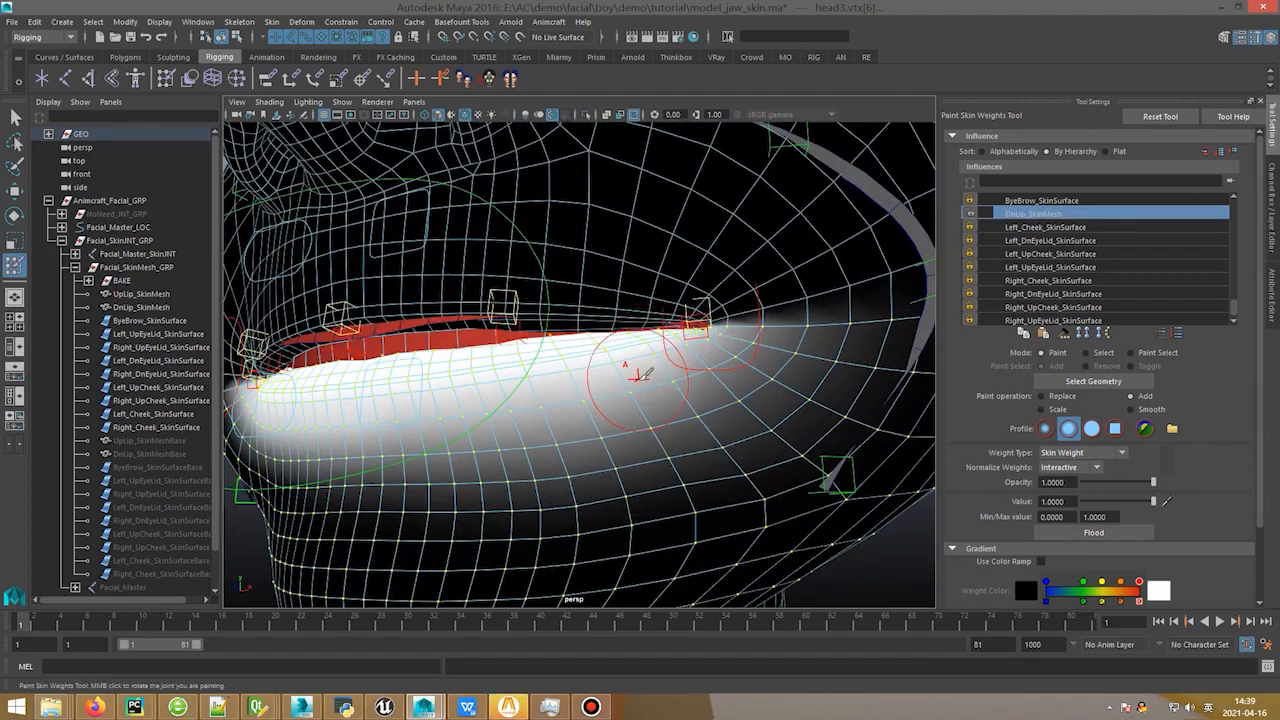
left_click_drag(786, 368, 587, 382, "alt")
Step: Return to object selection and open the mouth with the jaw control to test the lower-lip weights
key("q")
right_click_drag(586, 382, 586, 300)
left_click(366, 503)
key("w")
left_click_drag(361, 443, 632, 443)
left_click(520, 484)
left_click(614, 444)
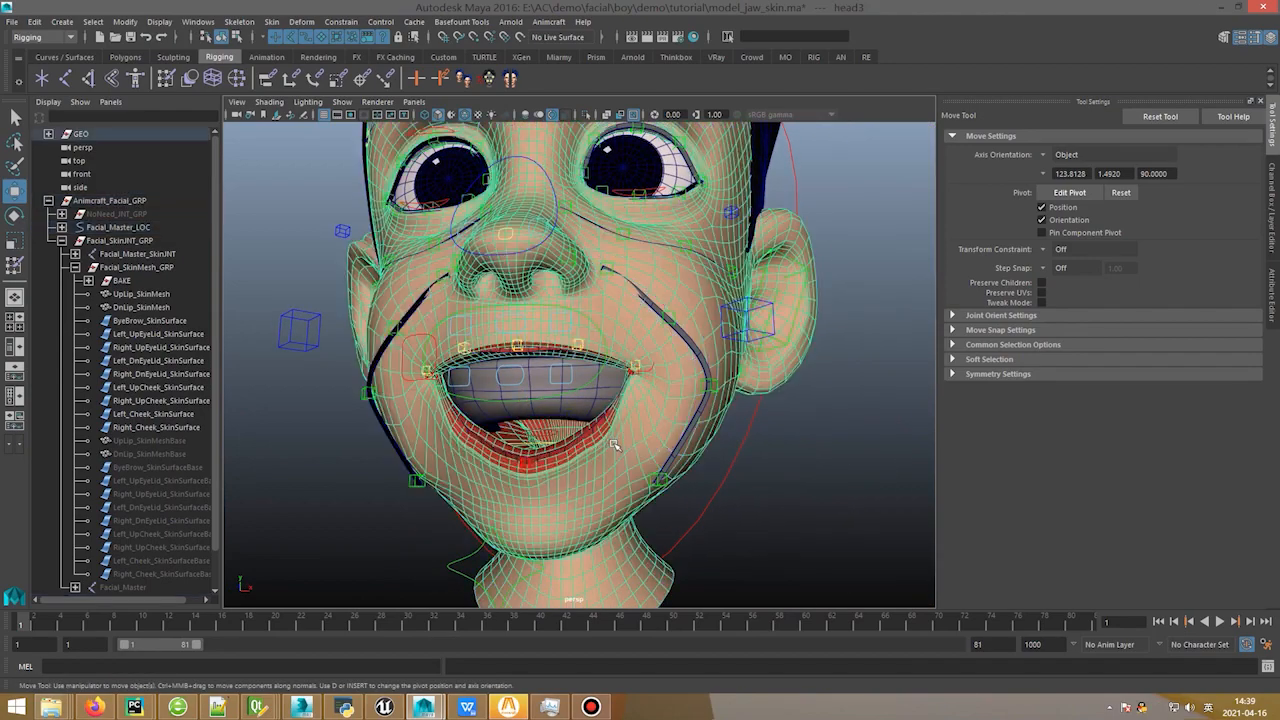
Step: Select the Left_Lip_Dn1_Ctrl control in wireframe display and restore the shaded display
scroll(614, 444, "up", 5)
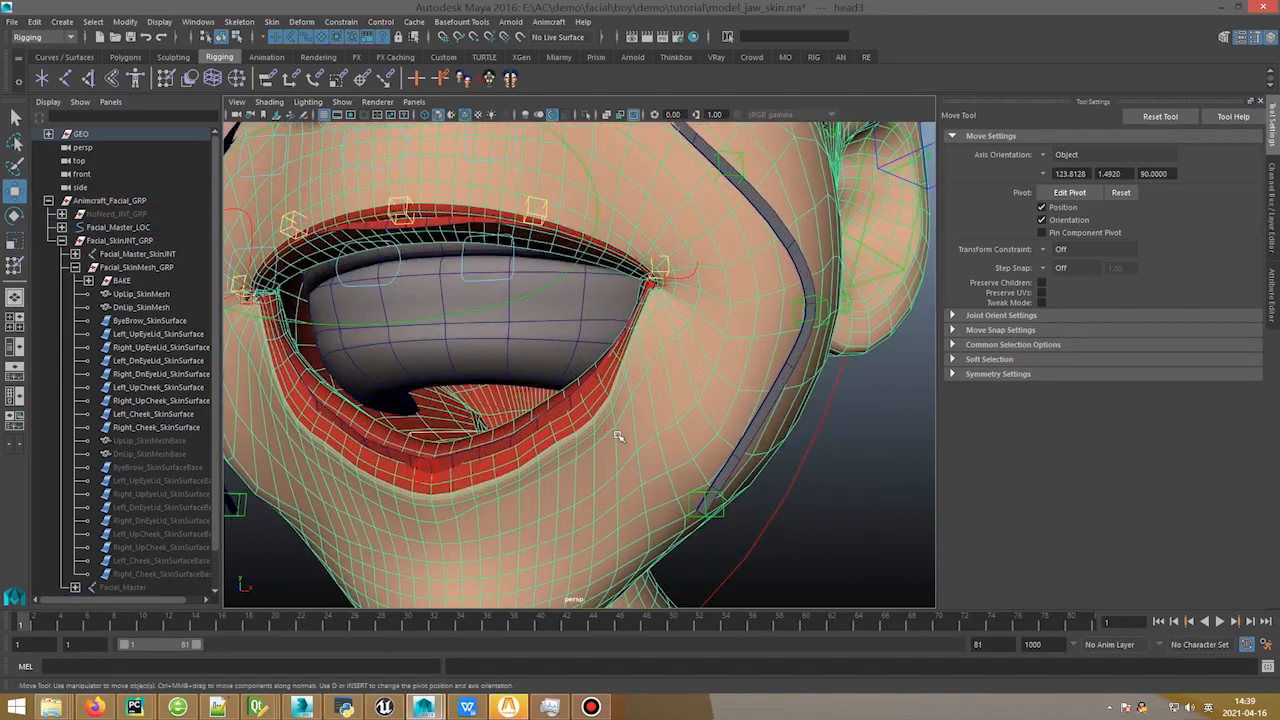
key("4")
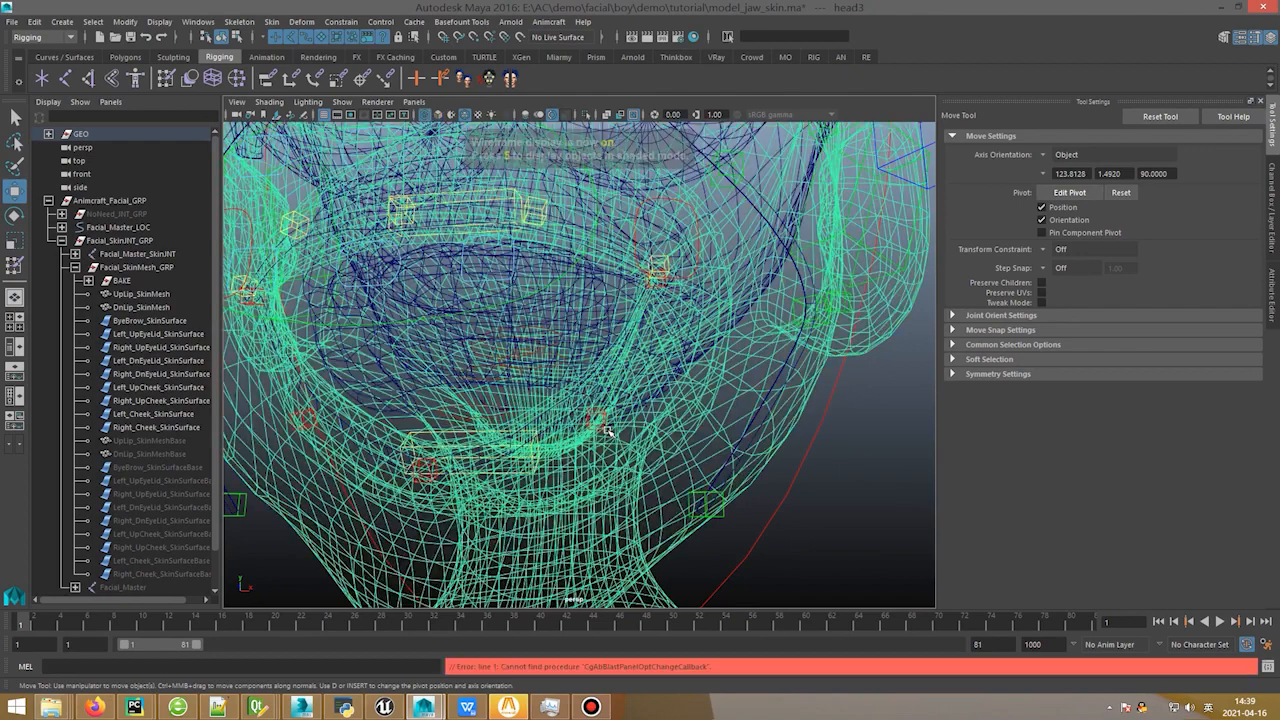
left_click(597, 418)
key("5")
mouse_move(605, 402)
left_mouse_down("alt")
mouse_move(634, 409)
mouse_move(563, 457)
mouse_move(566, 434)
mouse_move(602, 425)
left_mouse_up("alt")
scroll(552, 408, "down", 3)
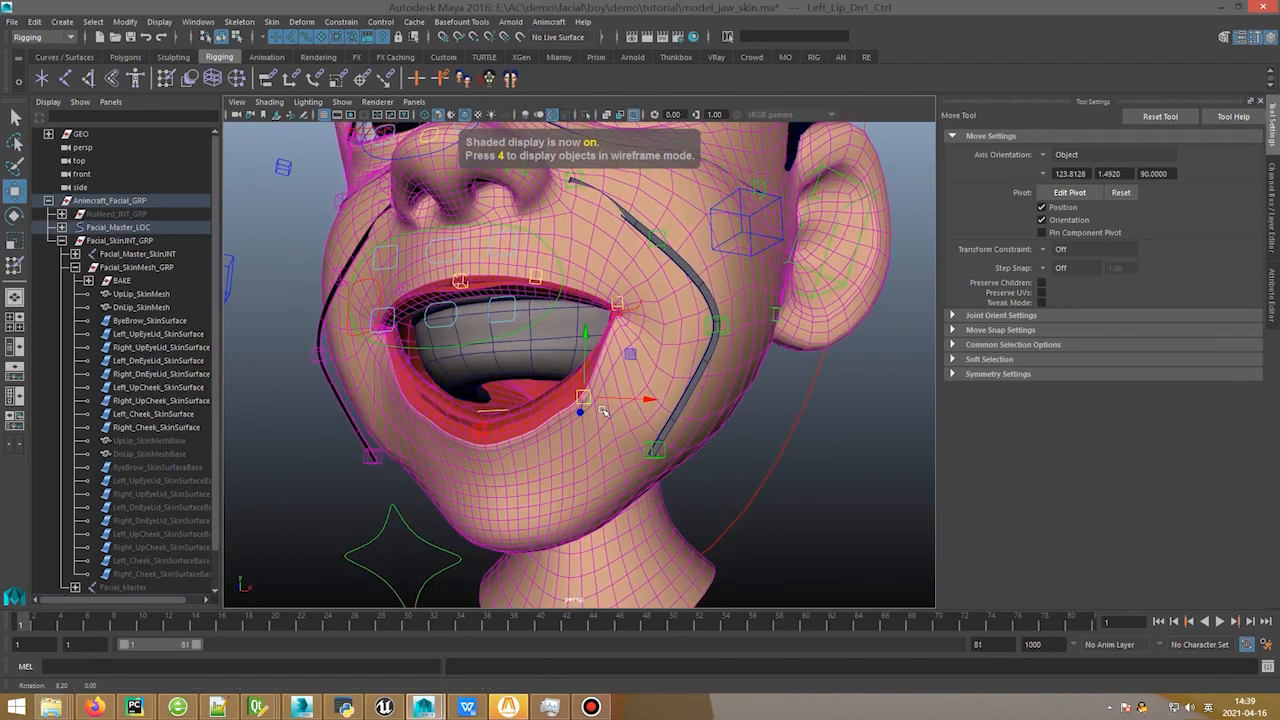
Step: Undo the recent selections and lower-lip control move, going back to the jaw control
left_click(548, 509)
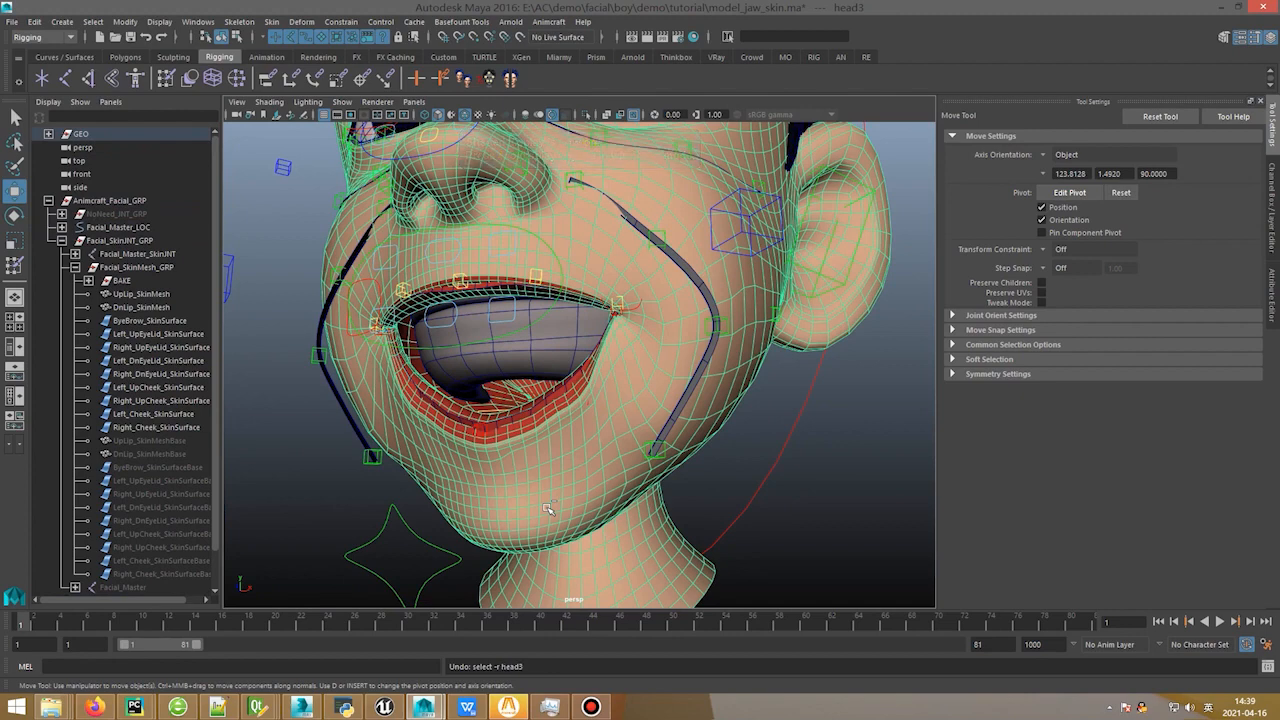
key("ctrl+z")
key("ctrl+z")
key("ctrl+z")
key("ctrl+z")
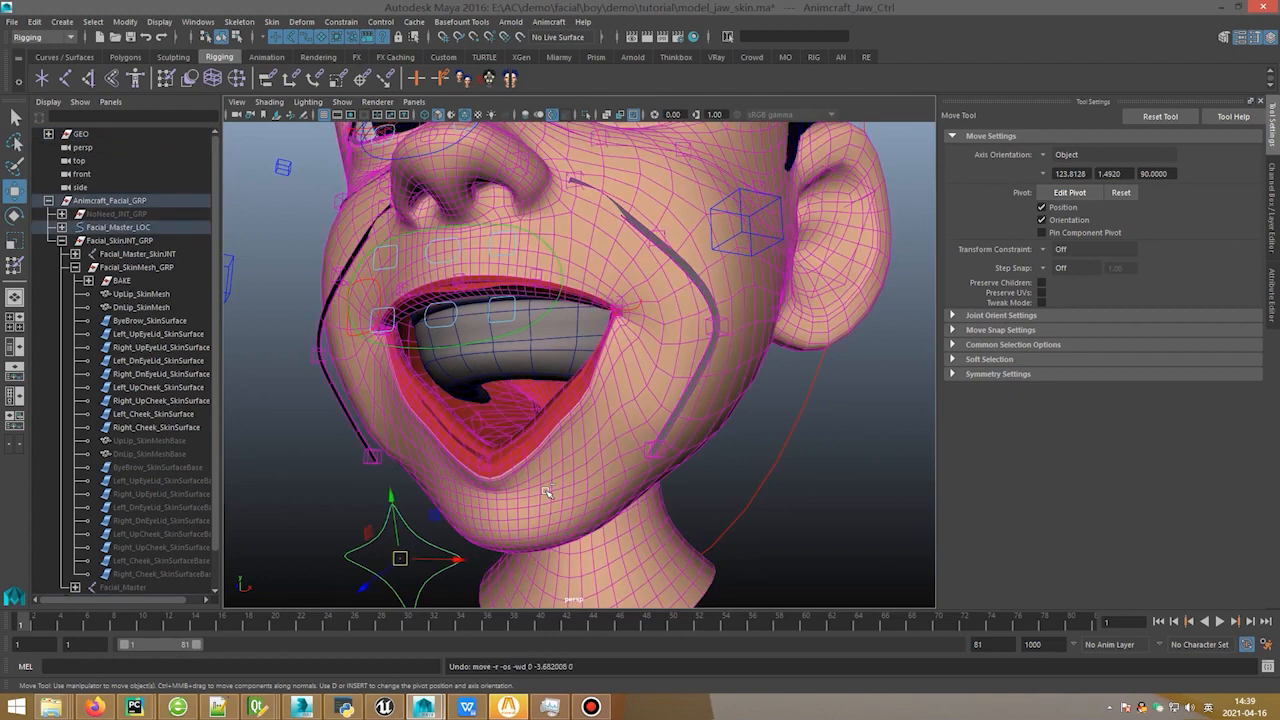
Step: Close the mouth by setting the jaw control's Translate Y to 0
left_click_drag(449, 386, 645, 250, "alt")
left_click(1273, 185)
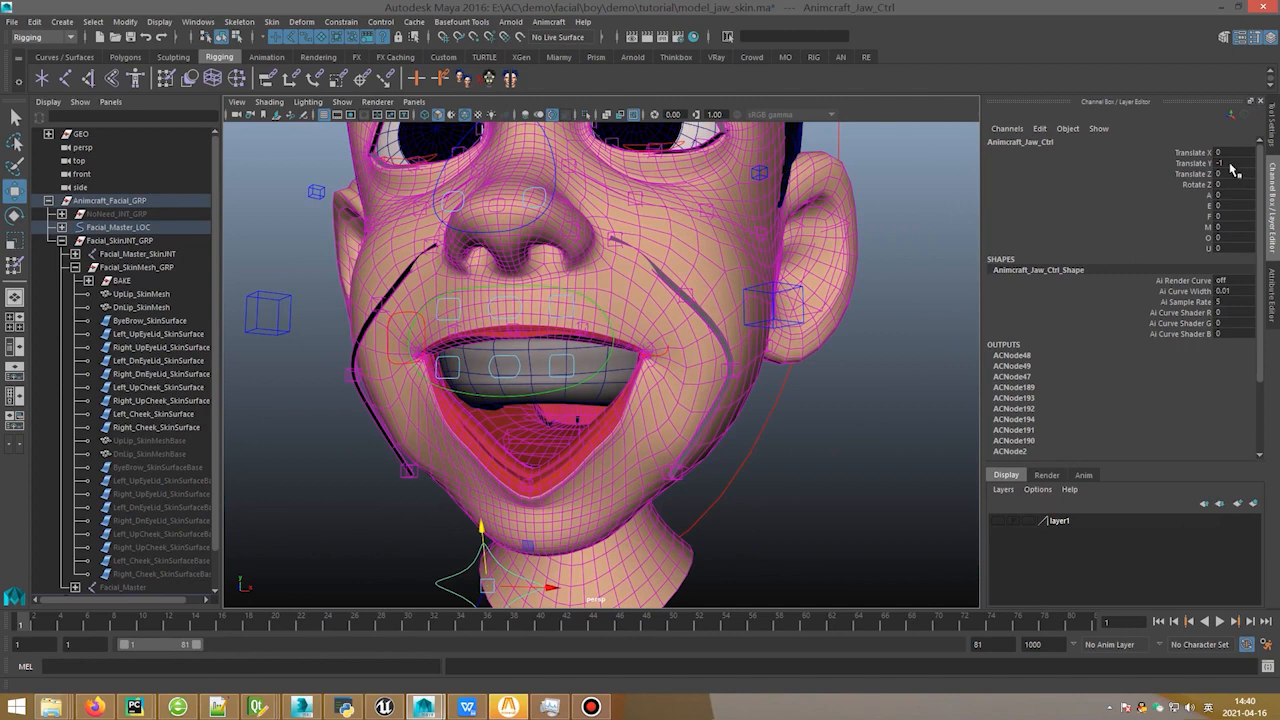
type("0")
key("Return")
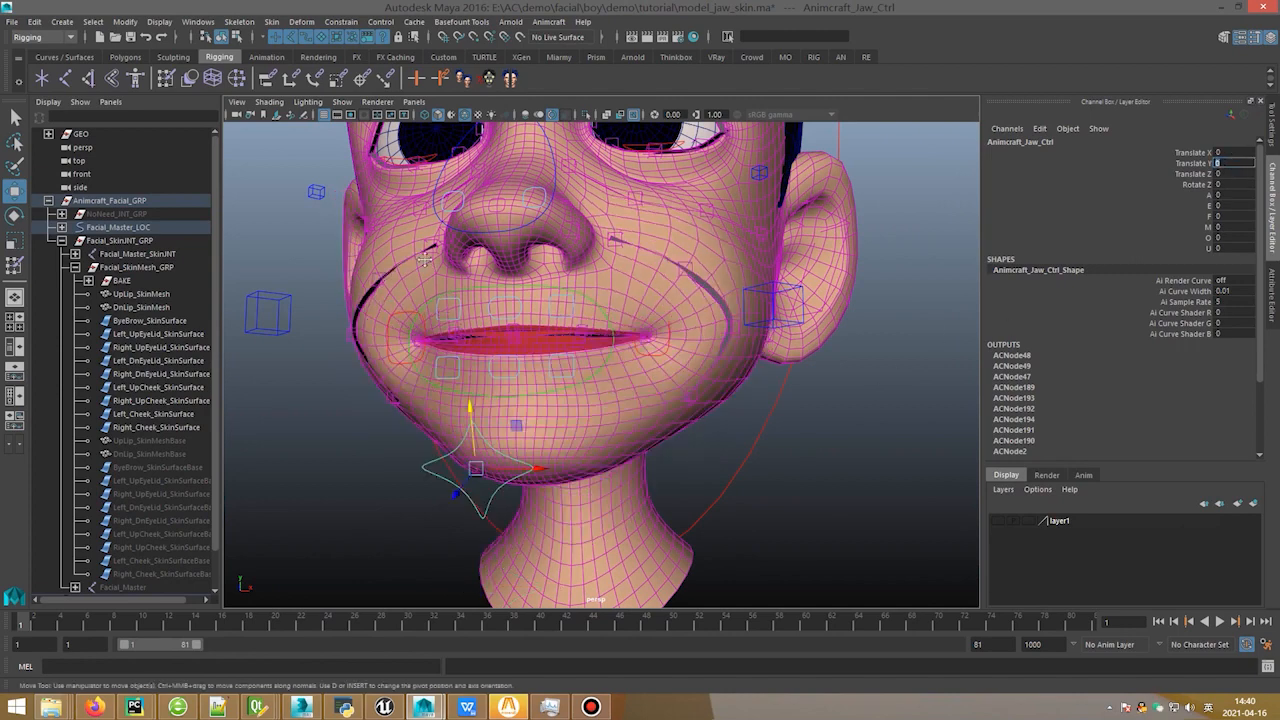
Step: Lower the jaw control to Translate Y about -0.584 and show the head's DnLip_SkinMesh weights around the left mouth corner
left_click_drag(726, 307, 665, 425, "alt")
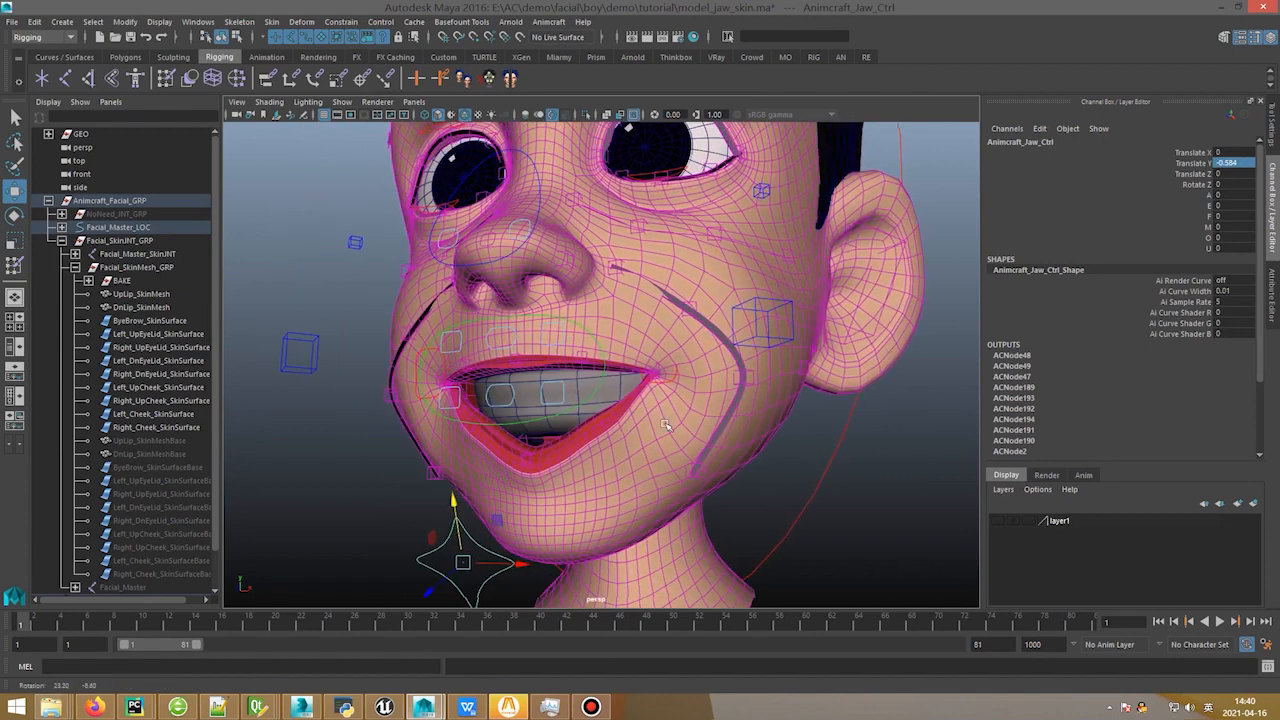
scroll(665, 425, "up", 5)
key("q")
left_click(648, 405)
scroll(600, 365, "up", 1)
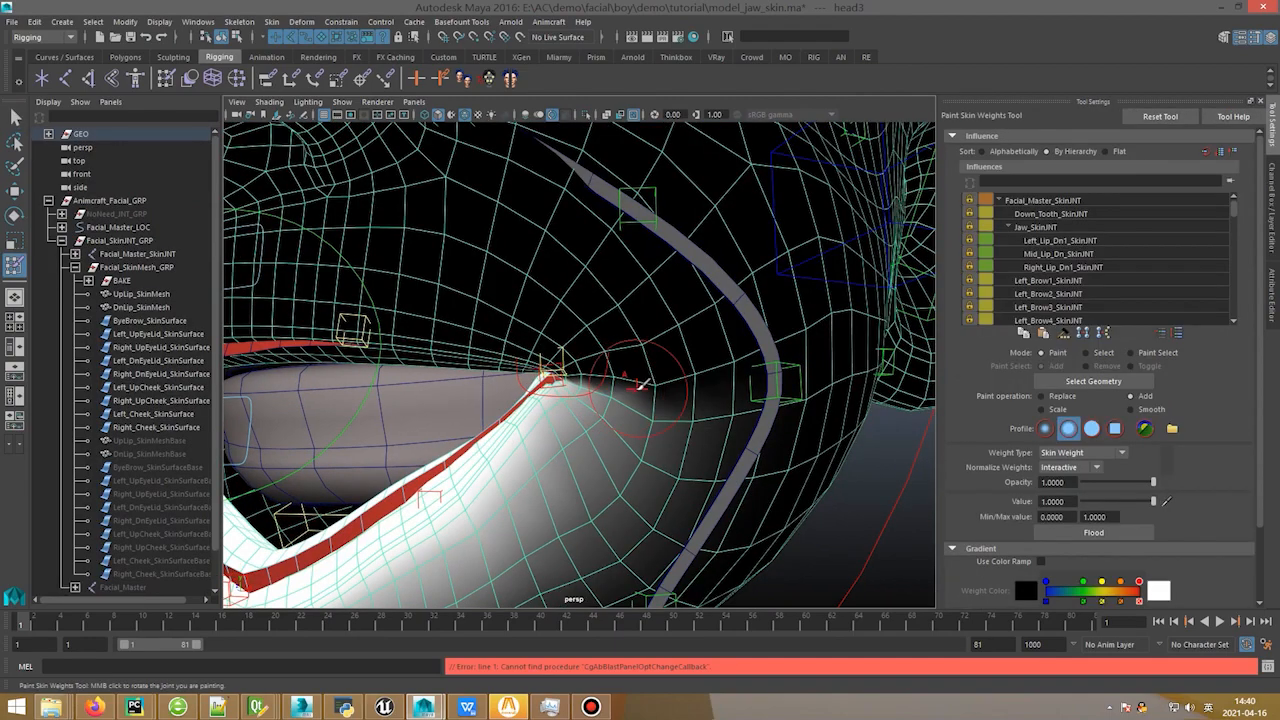
mouse_move(647, 385)
left_mouse_down("alt")
mouse_move(615, 372)
mouse_move(633, 389)
left_mouse_up("alt")
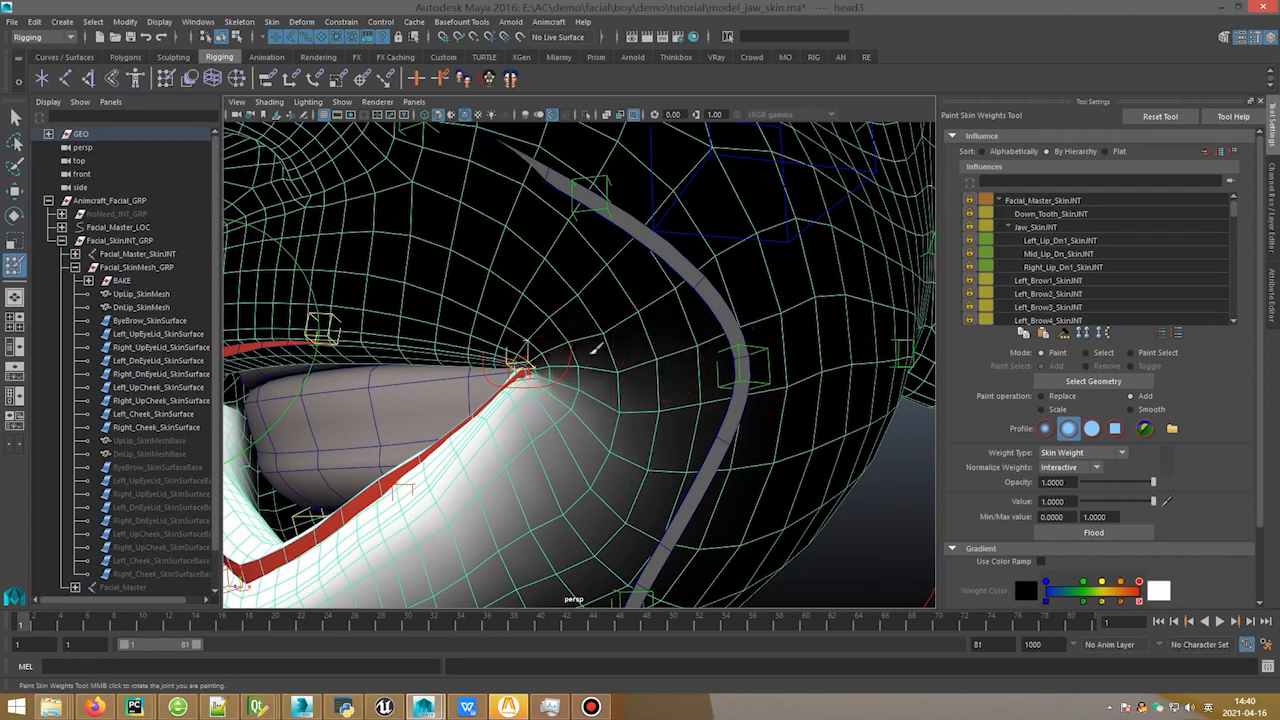
Step: Show the UpLip_SkinMesh weights around the left mouth corner
scroll(1105, 259, "down", 2)
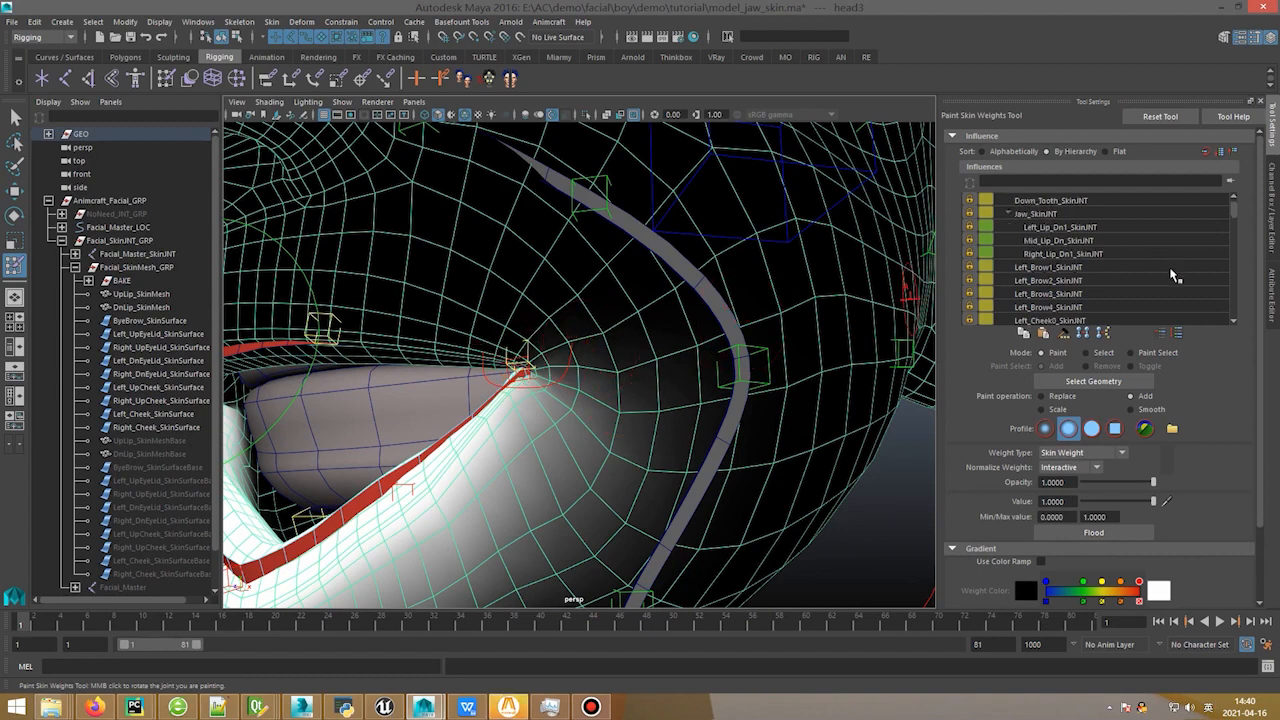
left_click_drag(1236, 221, 1235, 316)
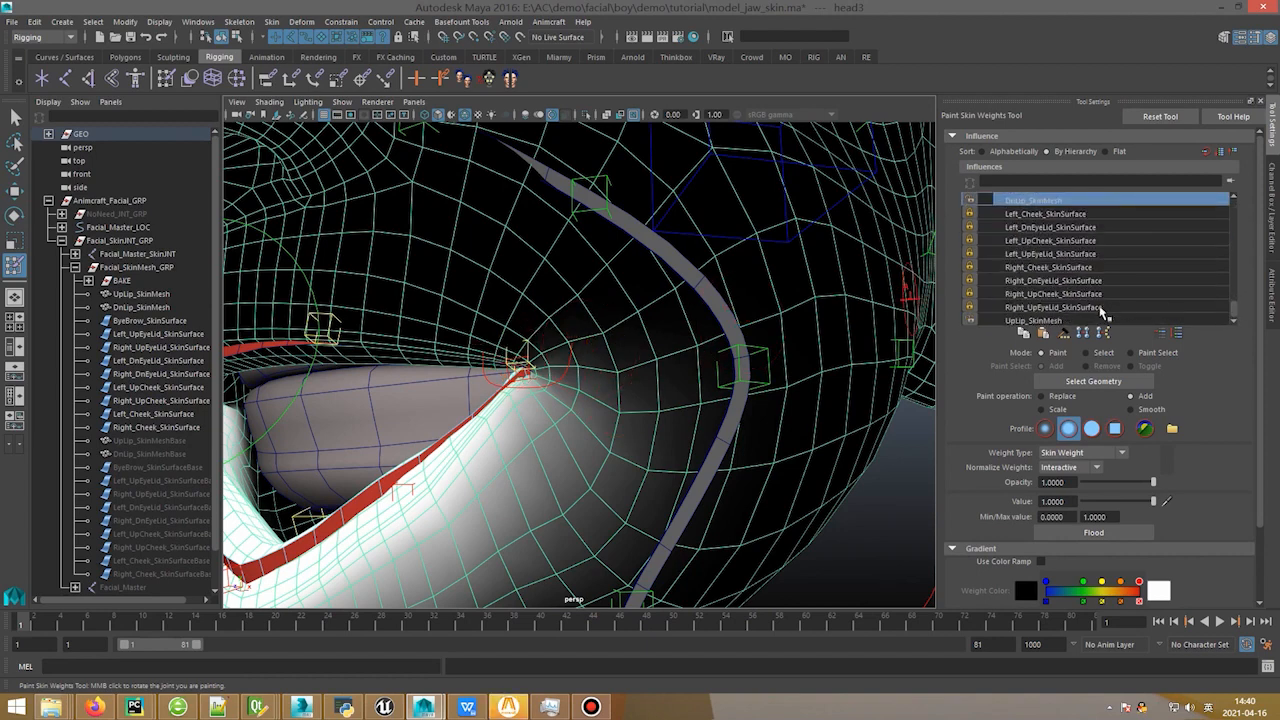
left_click(1100, 320)
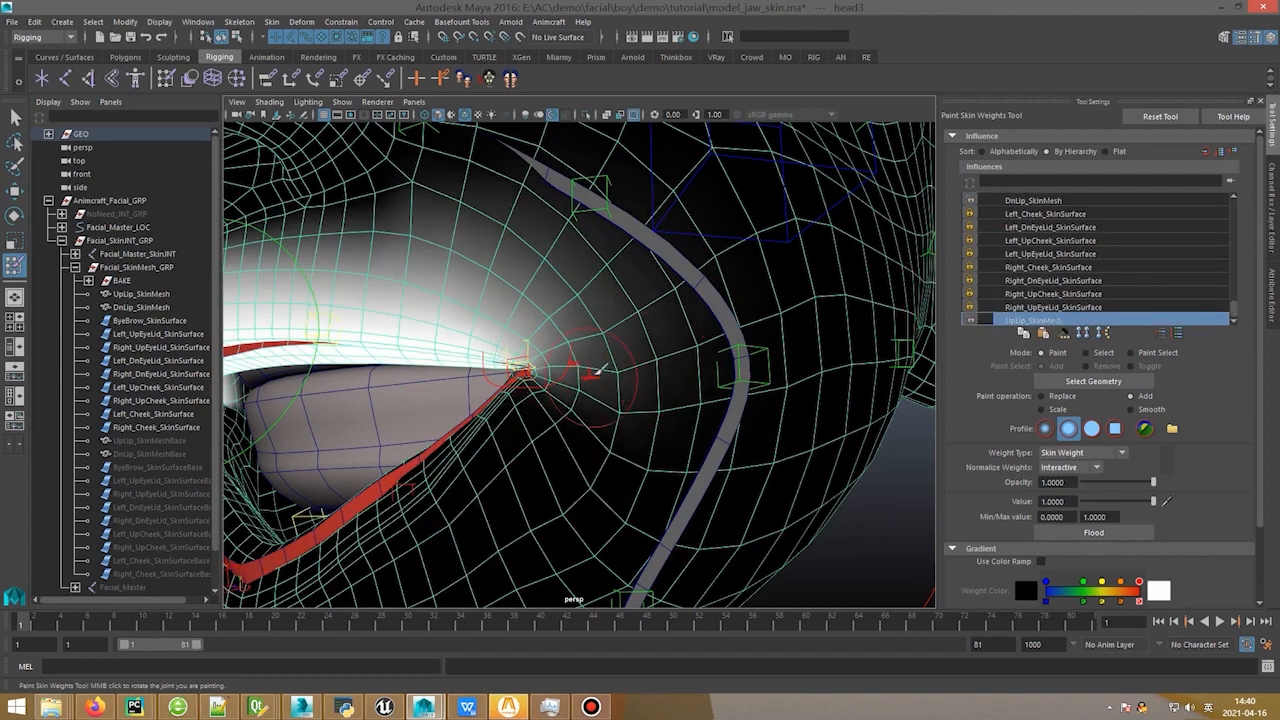